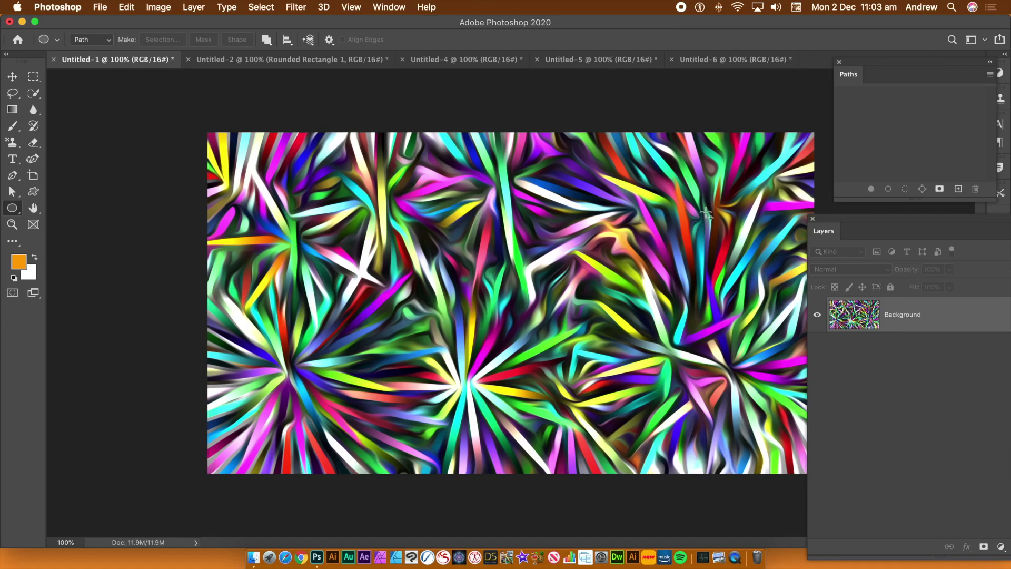
Review the Untitled-1, -4, -5 and -6 artworks, then return to the Untitled-2 shapes document.
{"action": "left_click", "coordinate": [279, 61]}
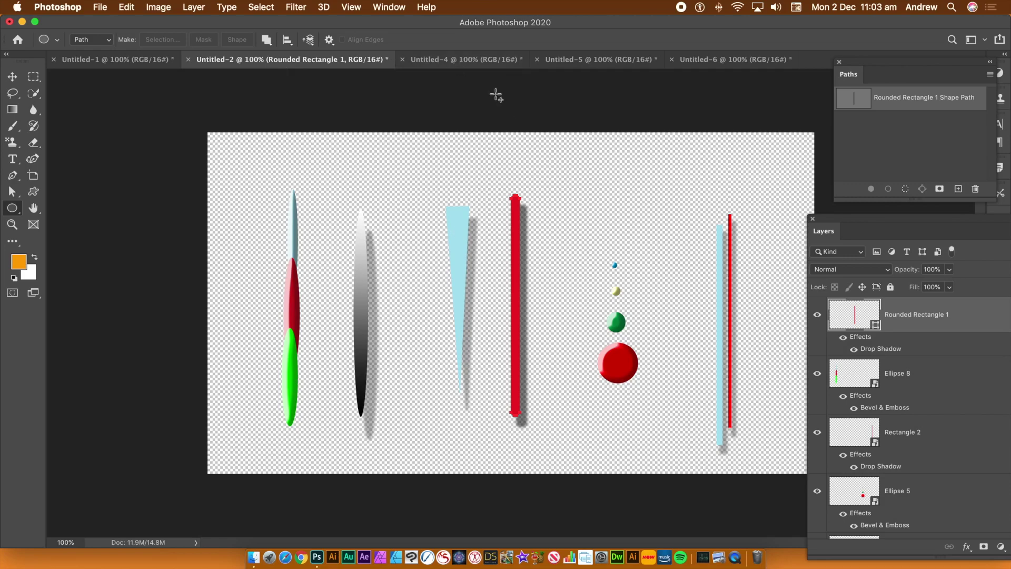
{"action": "left_click", "coordinate": [458, 59]}
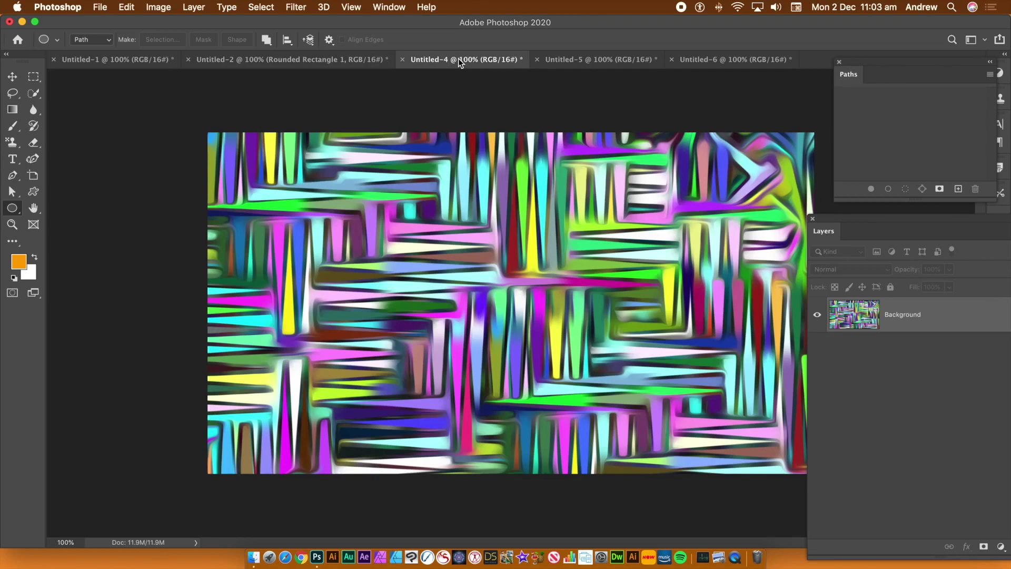
{"action": "left_click", "coordinate": [590, 58]}
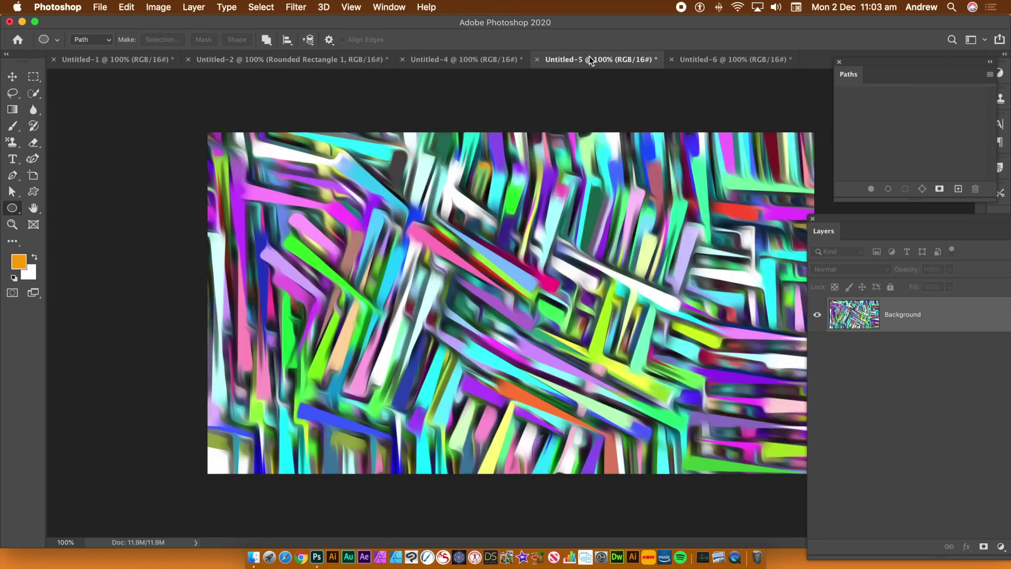
{"action": "left_click", "coordinate": [705, 60]}
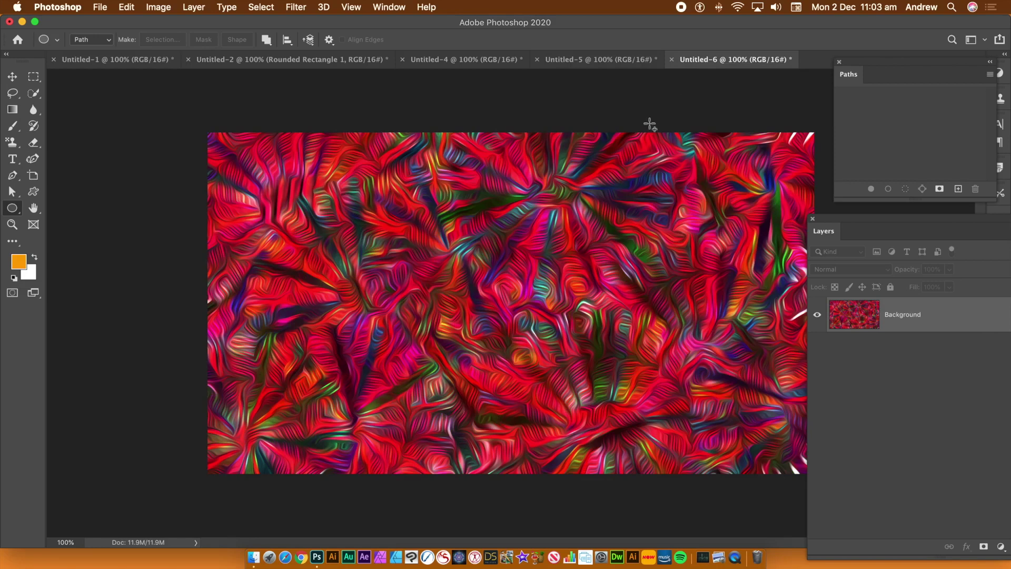
{"action": "left_click", "coordinate": [121, 59]}
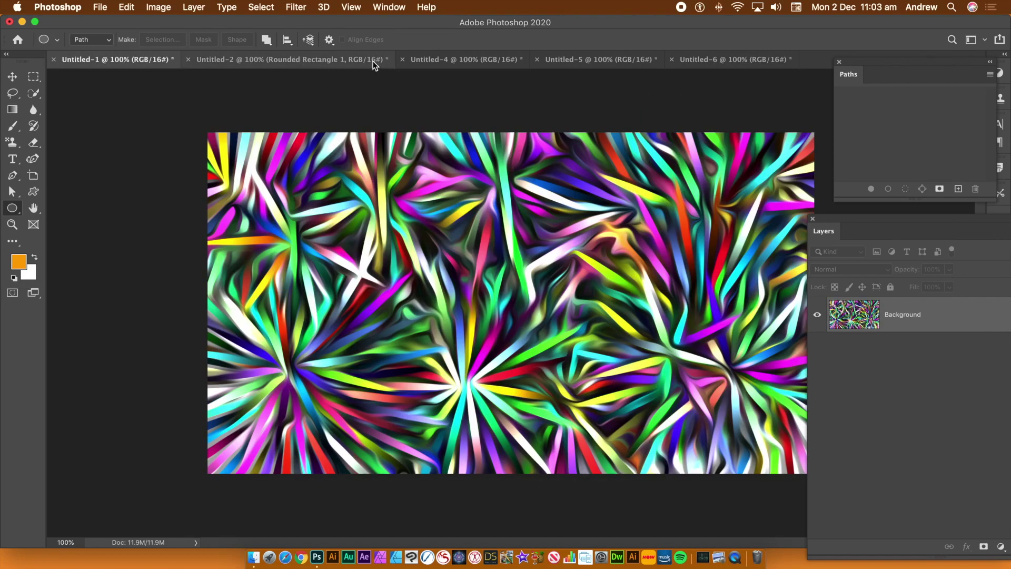
{"action": "left_click", "coordinate": [467, 60]}
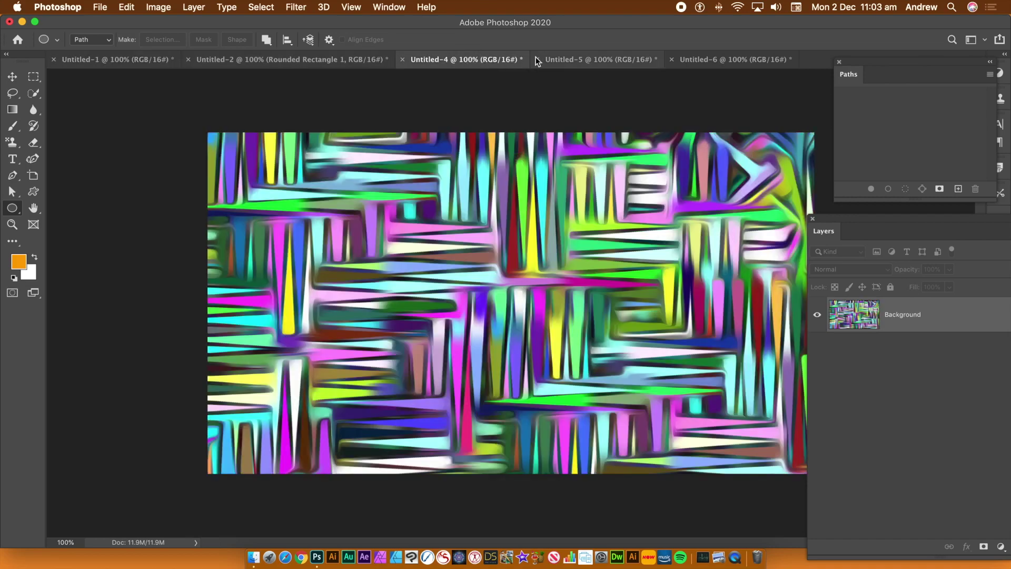
{"action": "left_click", "coordinate": [579, 59]}
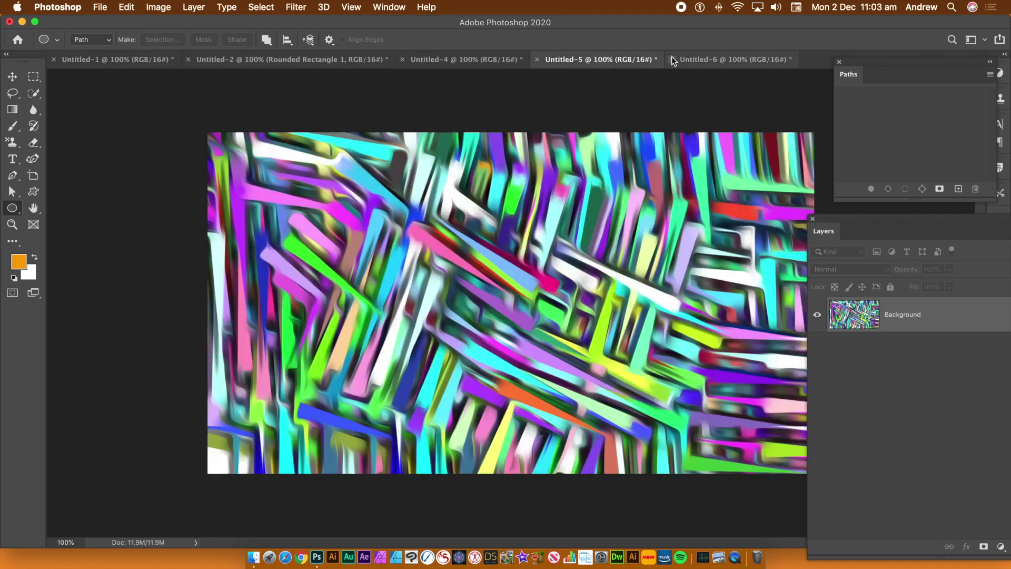
{"action": "left_click", "coordinate": [706, 59]}
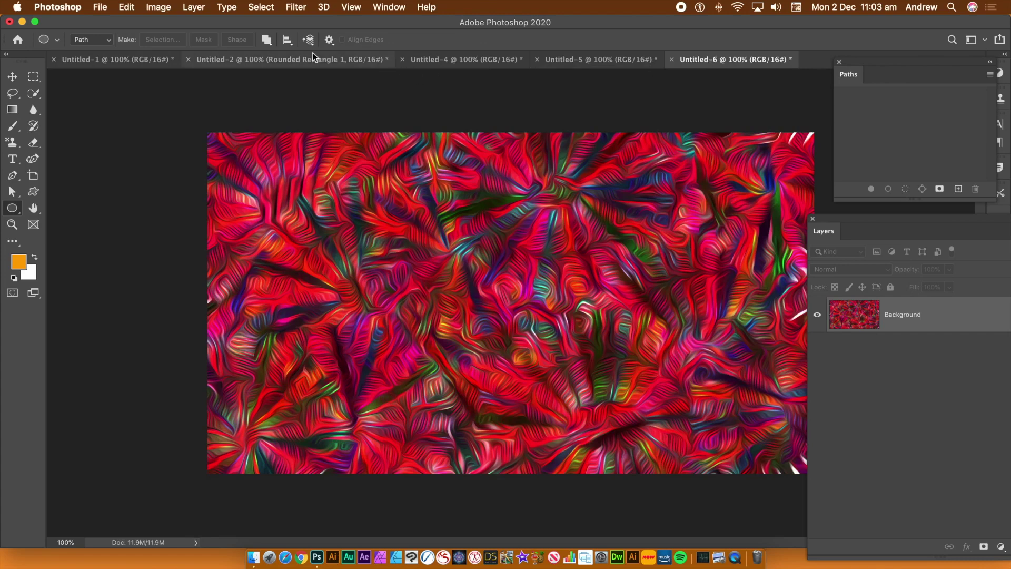
{"action": "left_click", "coordinate": [286, 58]}
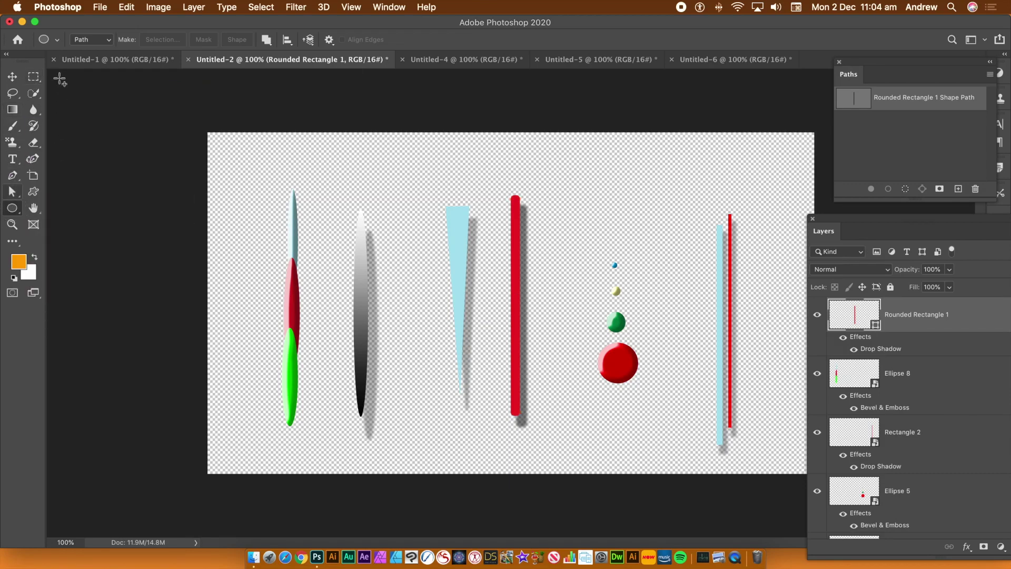
Draw a tall, narrow red ellipse shape near the left edge with a 5.71 px black stroke.
{"action": "left_click", "coordinate": [102, 40]}
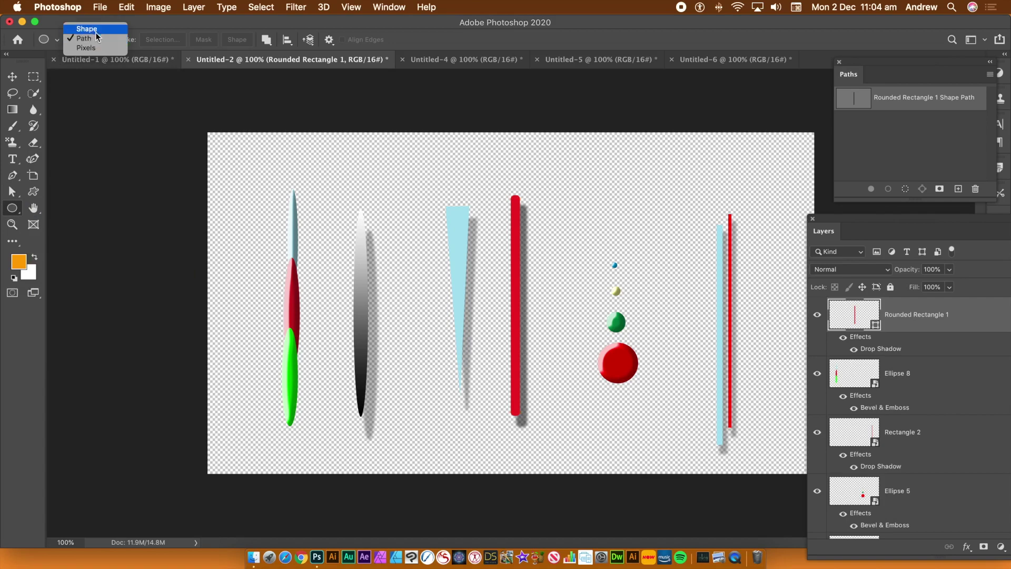
{"action": "left_click", "coordinate": [87, 29]}
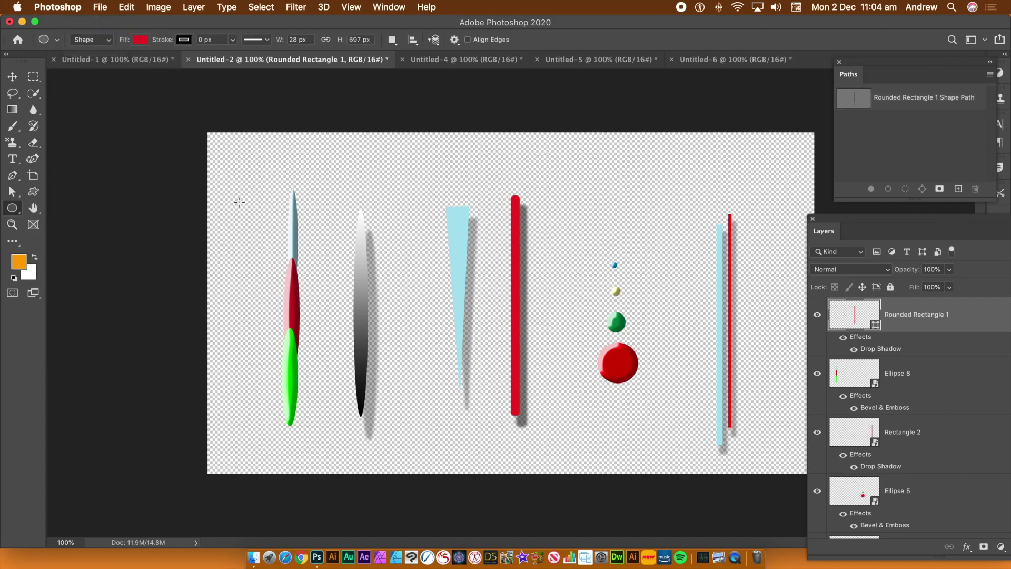
{"action": "left_click_drag", "start_coordinate": [239, 197], "coordinate": [251, 424]}
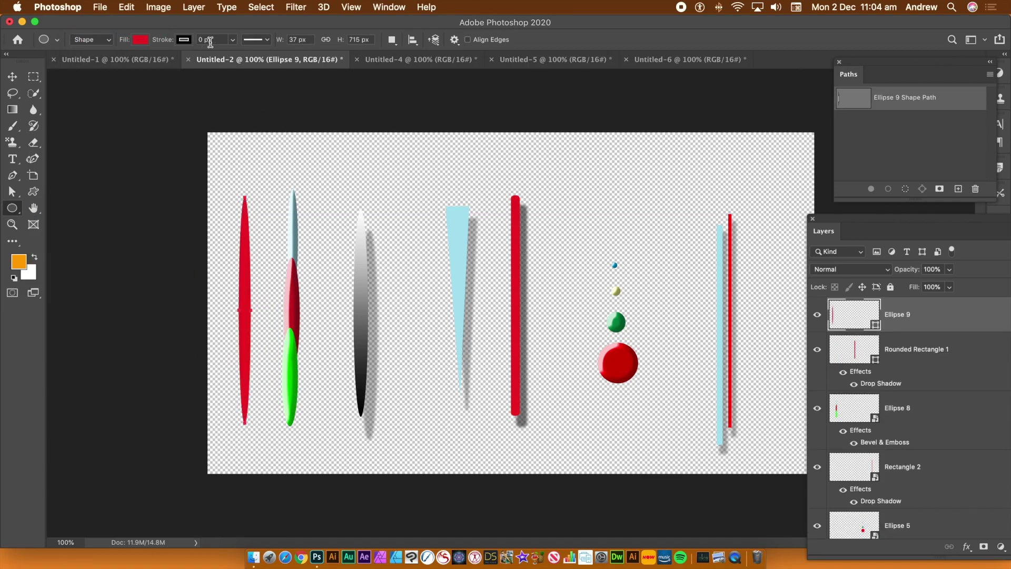
{"action": "left_click", "coordinate": [232, 40]}
{"action": "left_click_drag", "start_coordinate": [232, 54], "coordinate": [246, 55]}
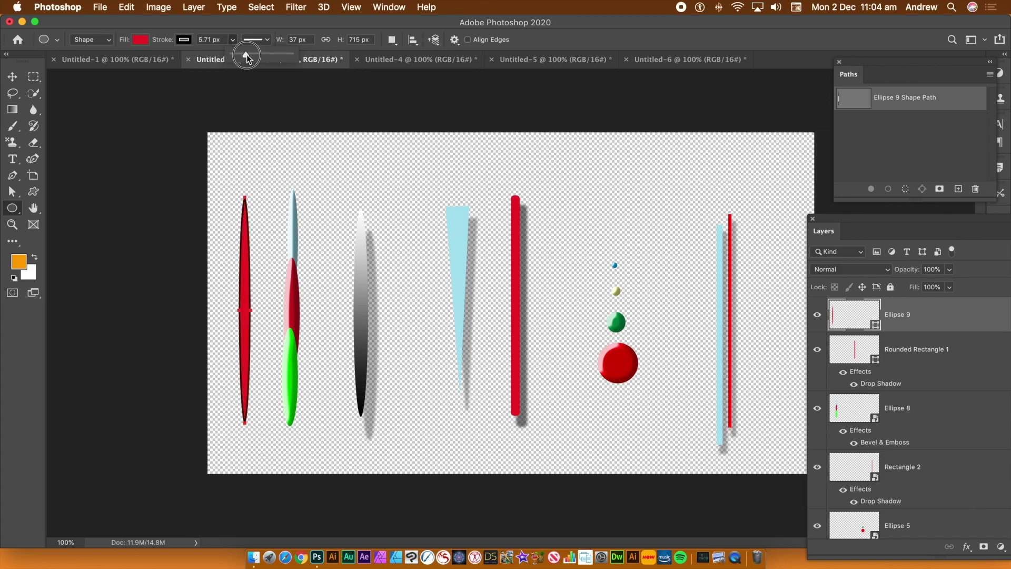
{"action": "left_click", "coordinate": [34, 77]}
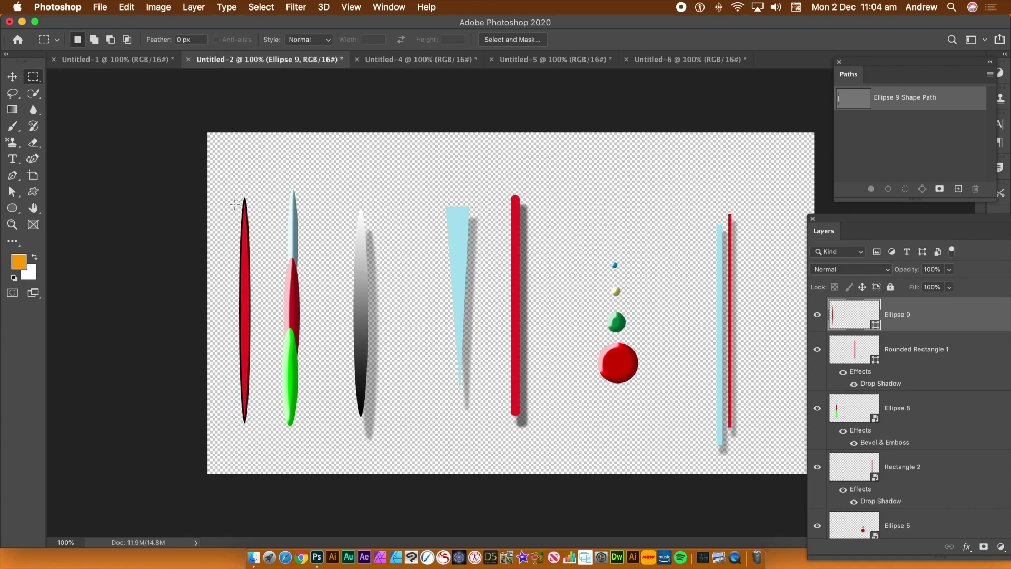
Define the red ellipse and the multicoloured ellipse as Patterns 6 and 7.
{"action": "left_click_drag", "start_coordinate": [224, 186], "coordinate": [263, 448]}
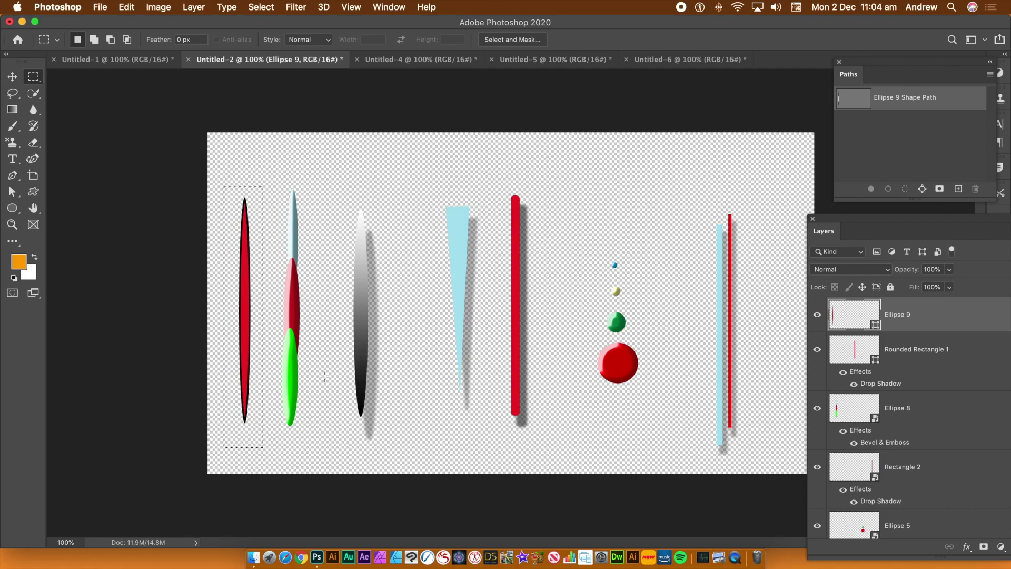
{"action": "left_click", "coordinate": [126, 6]}
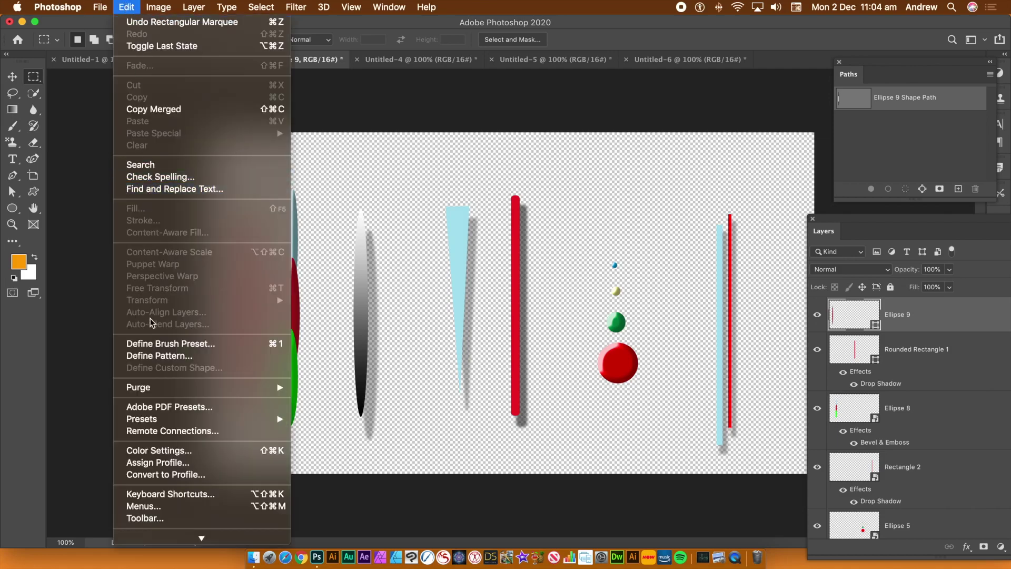
{"action": "left_click", "coordinate": [157, 358]}
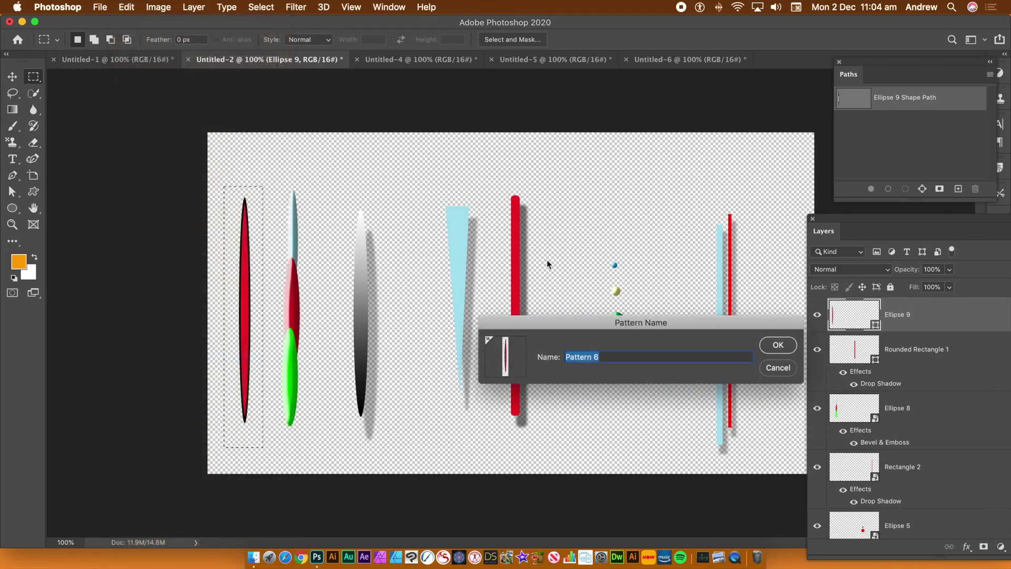
{"action": "left_click", "coordinate": [781, 345]}
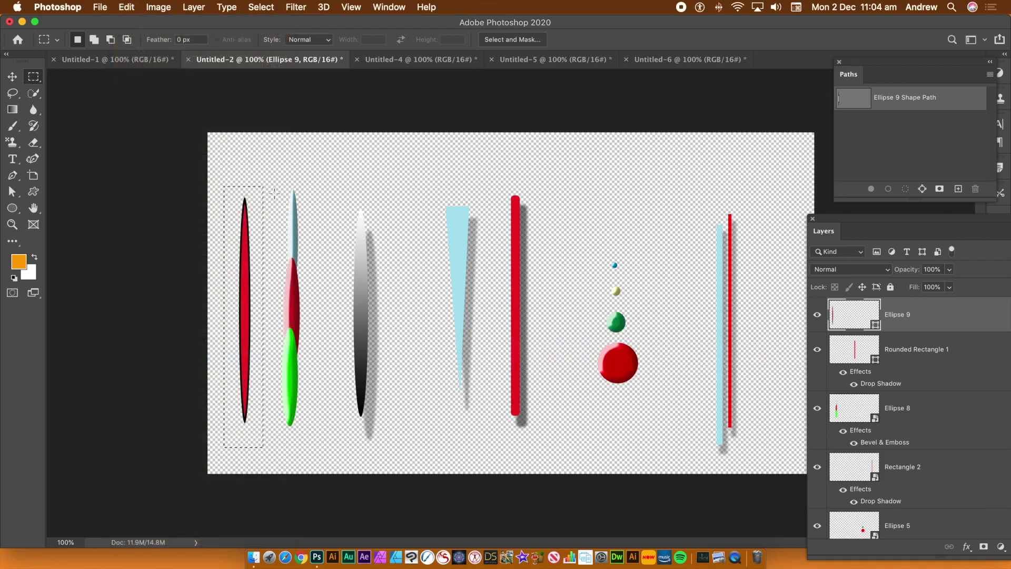
{"action": "left_click_drag", "start_coordinate": [274, 180], "coordinate": [310, 437]}
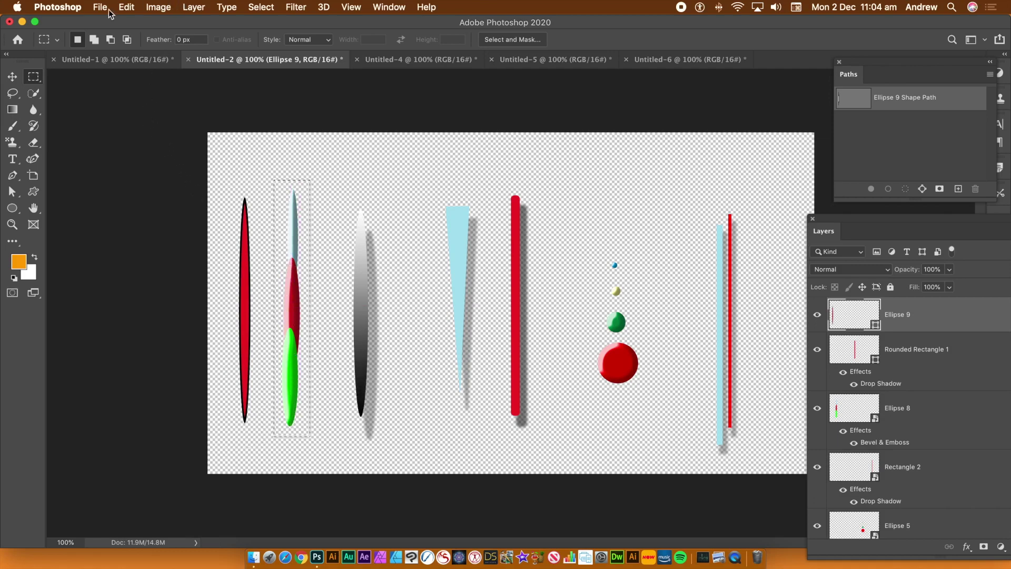
{"action": "left_click", "coordinate": [126, 7]}
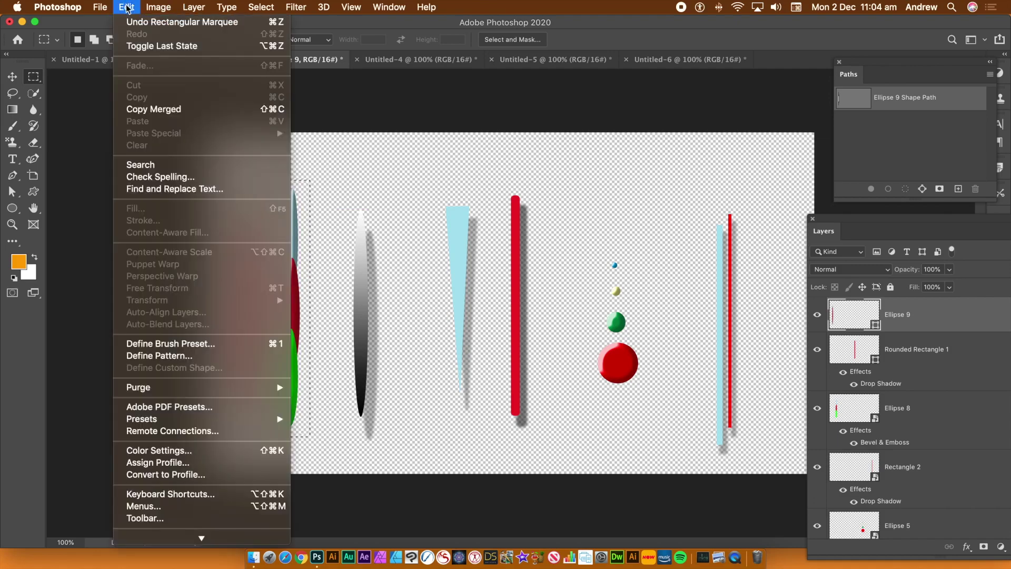
{"action": "left_click", "coordinate": [136, 356]}
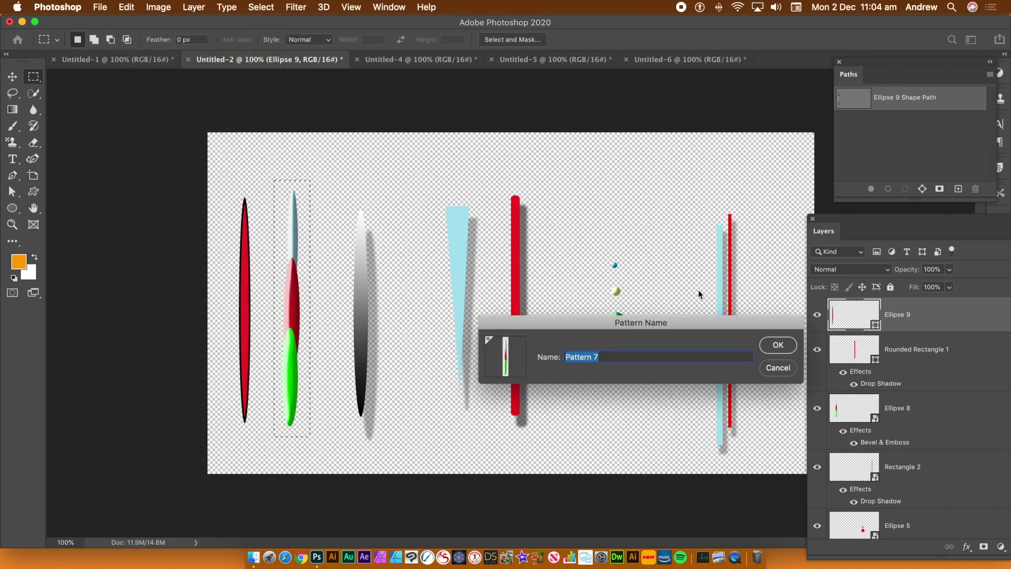
{"action": "left_click", "coordinate": [775, 346]}
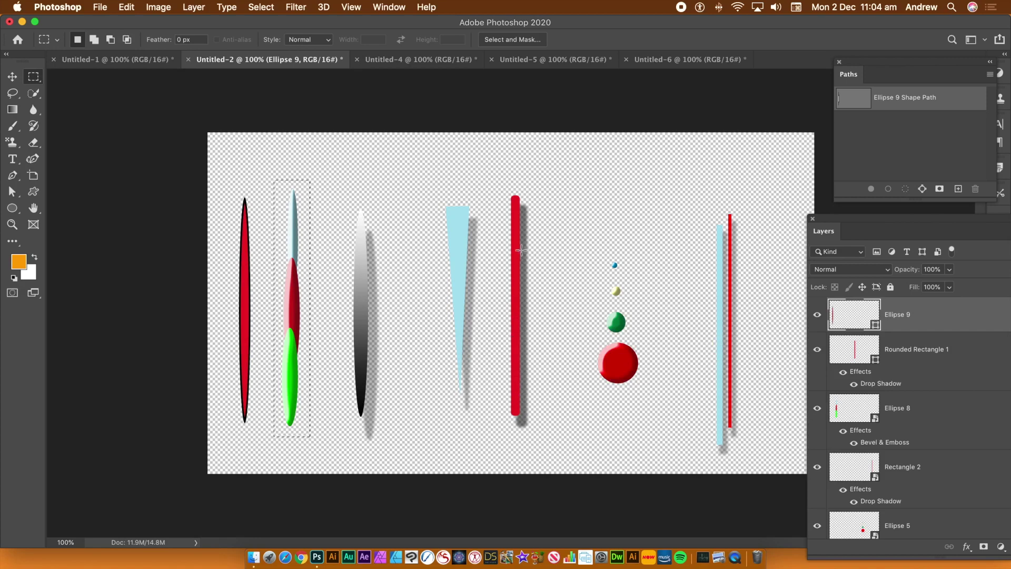
Define the cyan triangle and the red bar as Patterns 8 and 9.
{"action": "left_click_drag", "start_coordinate": [428, 192], "coordinate": [487, 433]}
{"action": "left_click", "coordinate": [127, 6]}
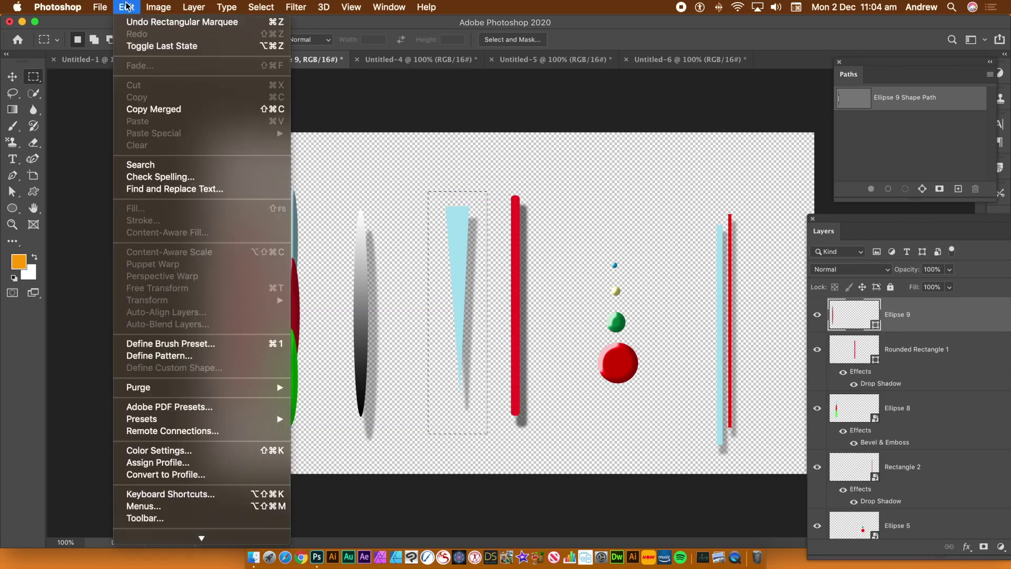
{"action": "left_click", "coordinate": [133, 356]}
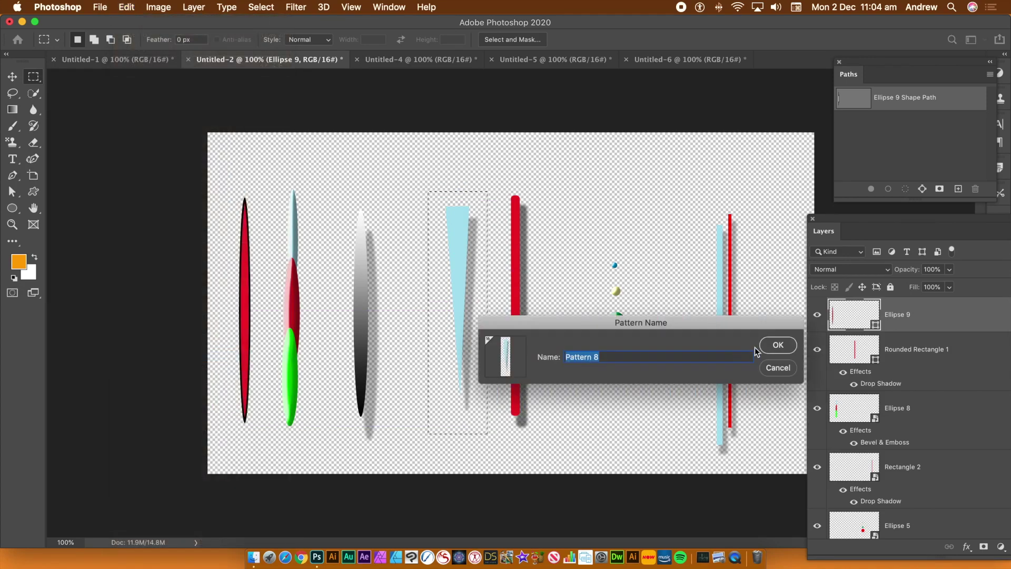
{"action": "left_click", "coordinate": [774, 346]}
{"action": "left_click_drag", "start_coordinate": [501, 185], "coordinate": [537, 440]}
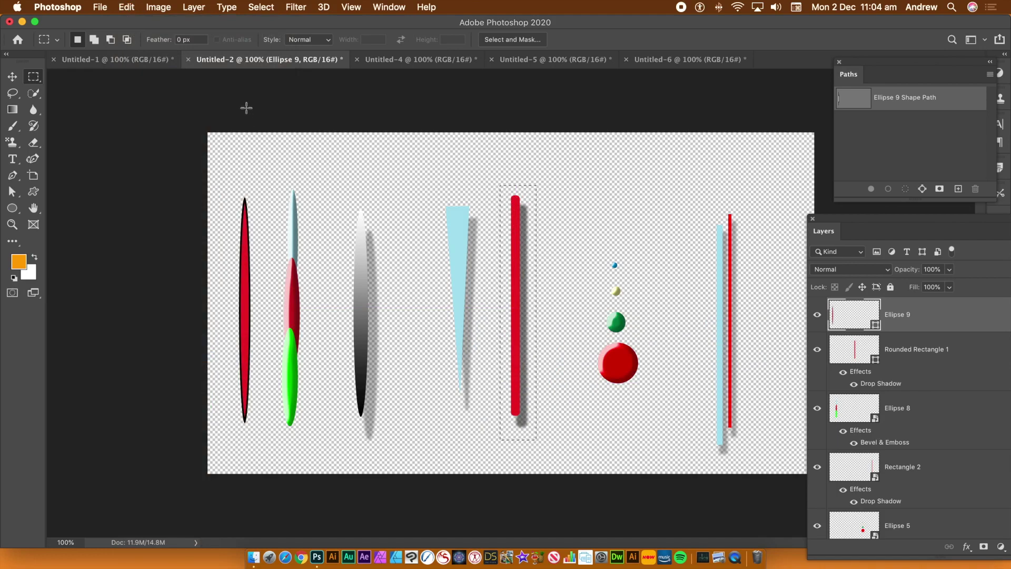
{"action": "left_click", "coordinate": [127, 7]}
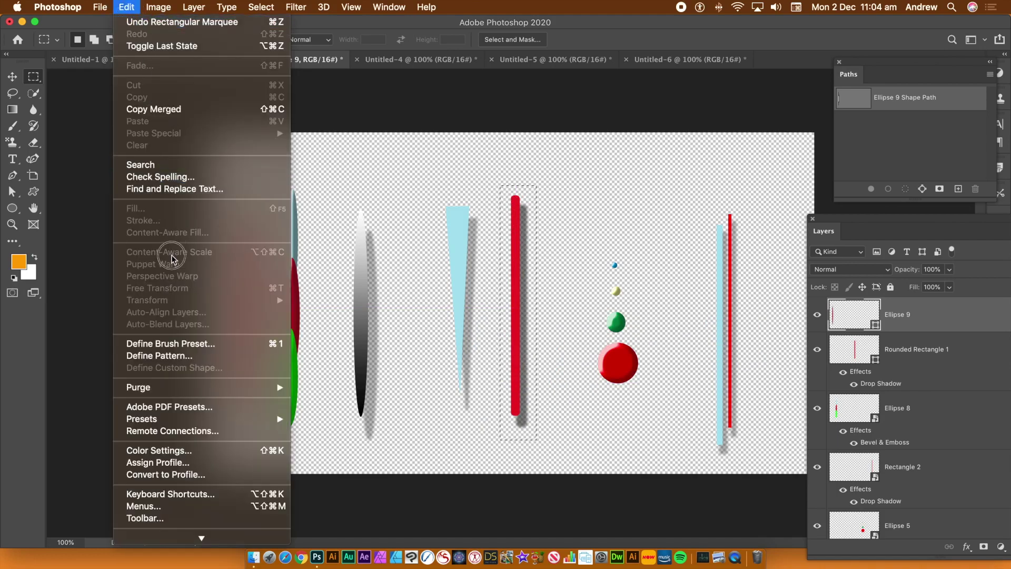
{"action": "left_click", "coordinate": [168, 355]}
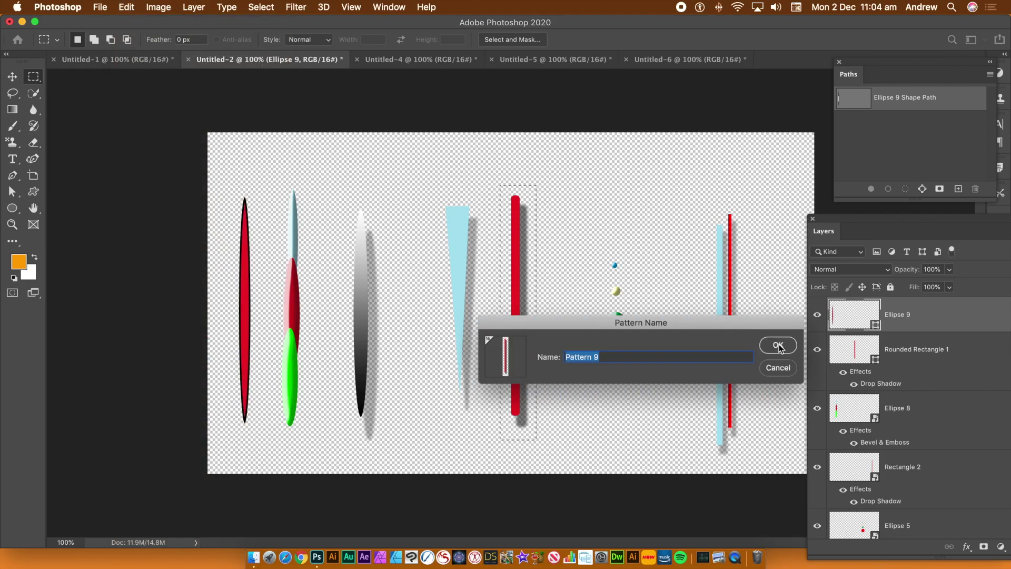
{"action": "left_click", "coordinate": [779, 346]}
Define the rightmost red and light-blue strokes as Pattern 10.
{"action": "left_click_drag", "start_coordinate": [683, 194], "coordinate": [753, 468]}
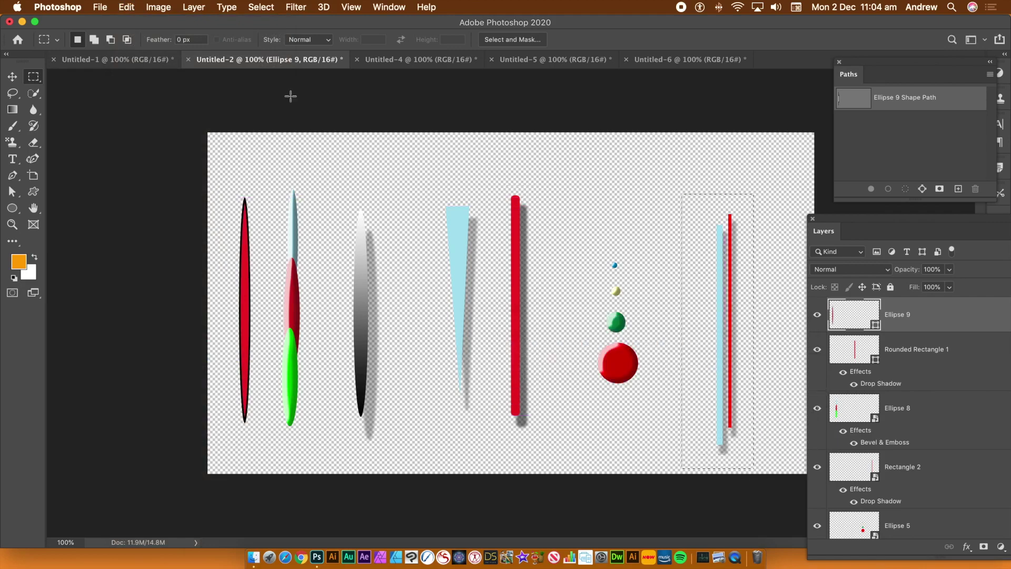
{"action": "left_click", "coordinate": [129, 7]}
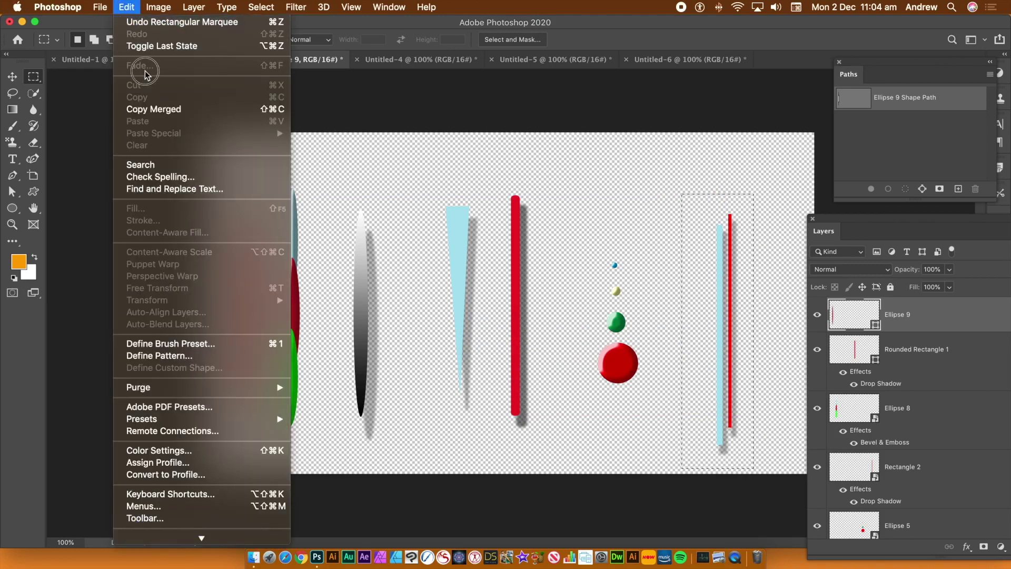
{"action": "left_click", "coordinate": [147, 355]}
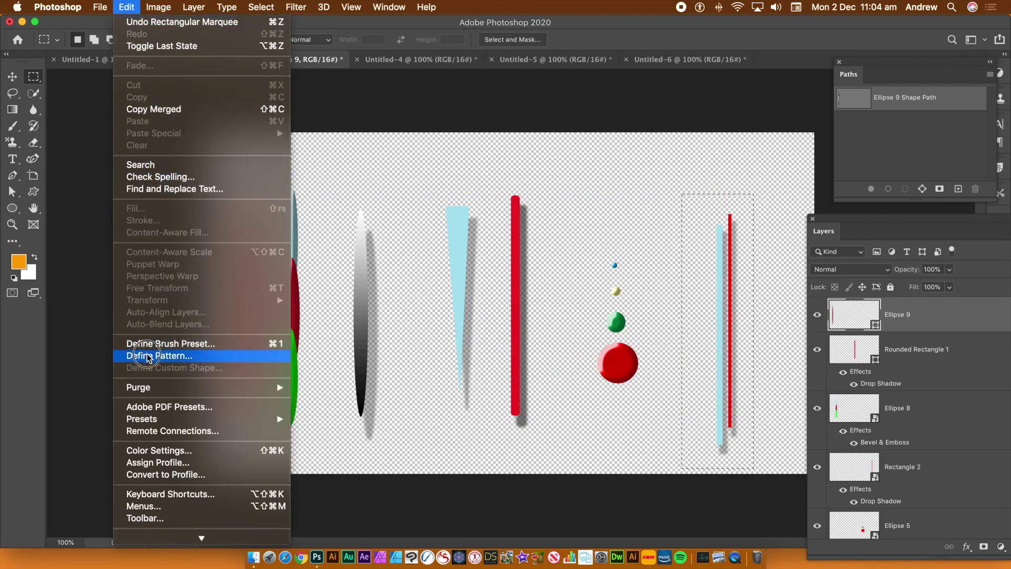
{"action": "left_click", "coordinate": [778, 345]}
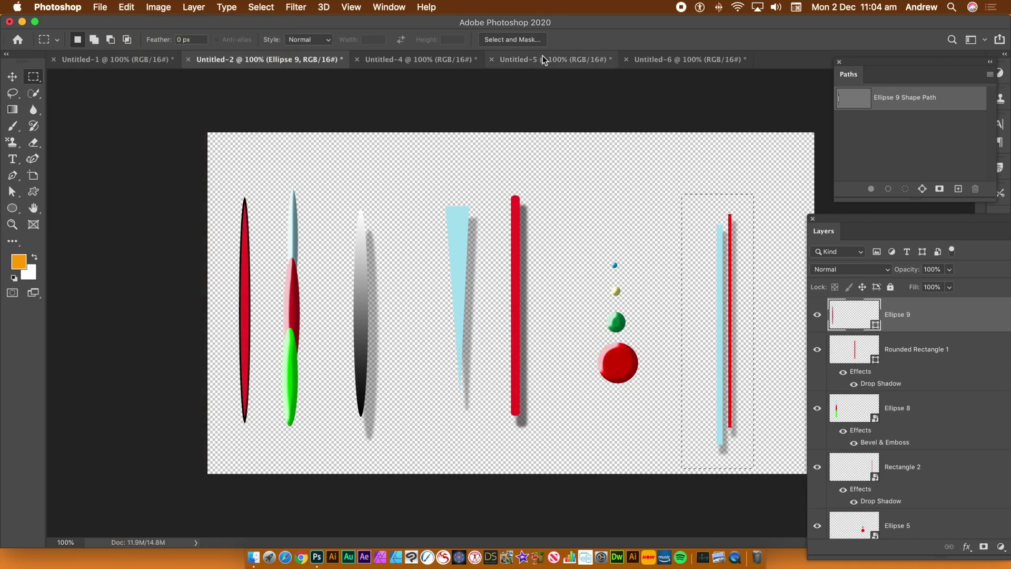
Check Untitled-6 and Untitled-1, then create a new blank 1920×1080 px document.
{"action": "left_click", "coordinate": [685, 59]}
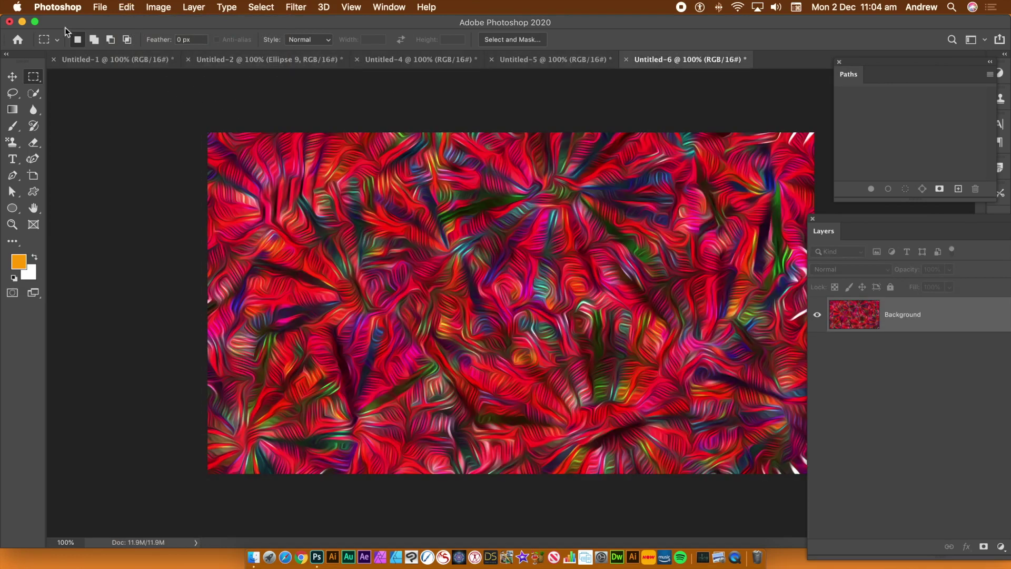
{"action": "left_click", "coordinate": [91, 62]}
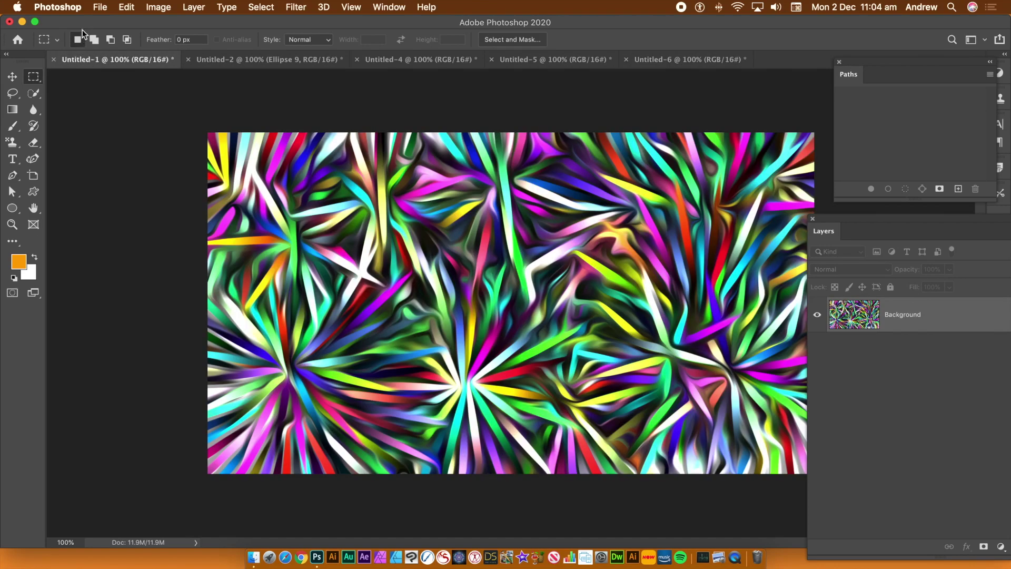
{"action": "left_click", "coordinate": [100, 9]}
{"action": "left_click", "coordinate": [103, 21]}
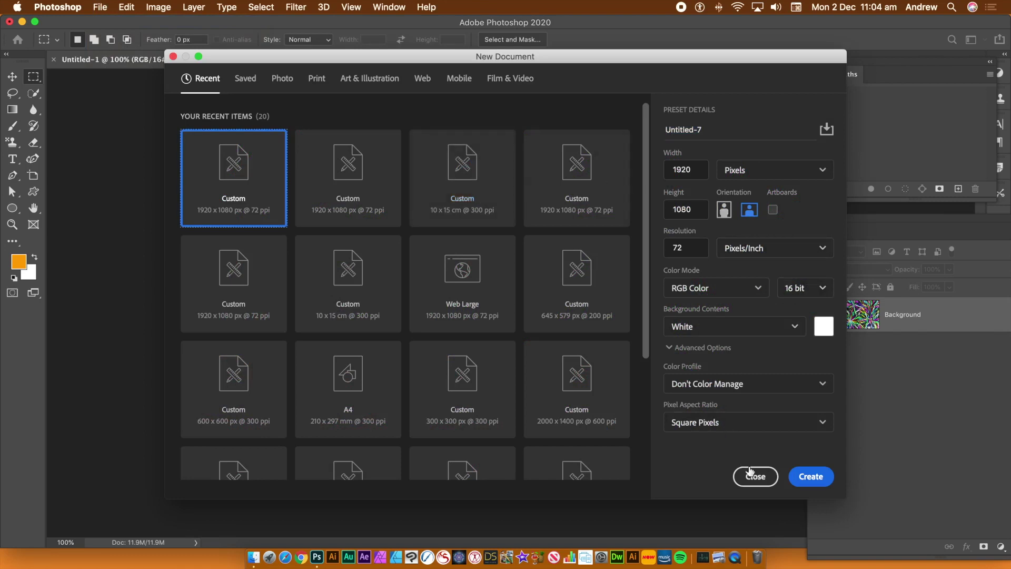
{"action": "left_click", "coordinate": [810, 480]}
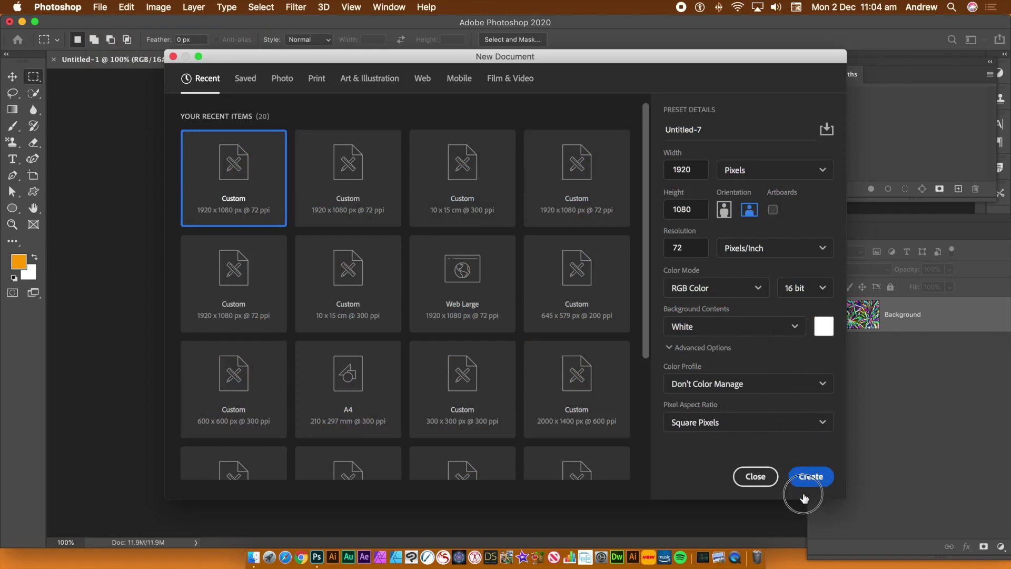
{"action": "left_click", "coordinate": [815, 477]}
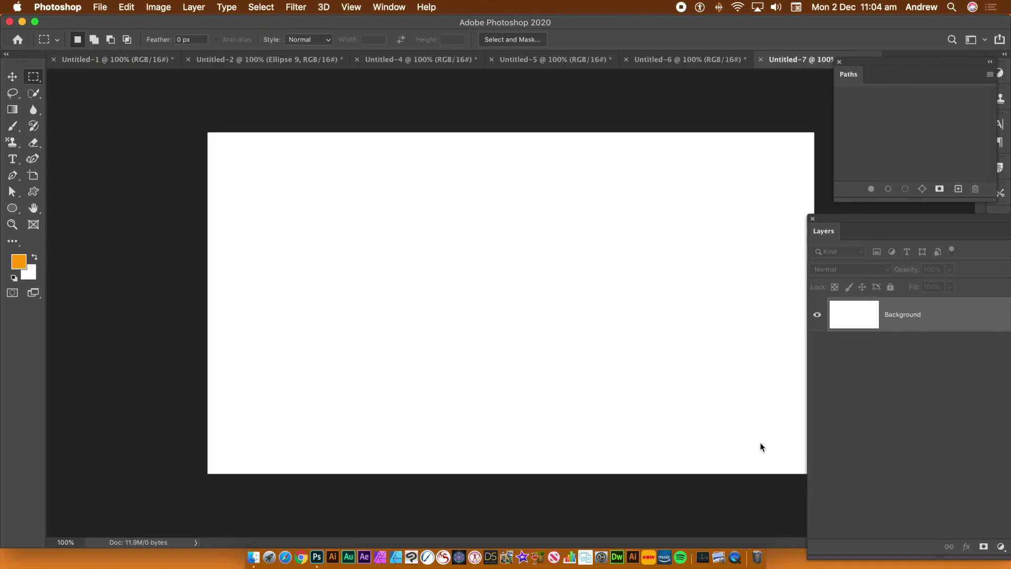
Set the Ellipse tool to Path mode with Combine Shapes.
{"action": "left_click", "coordinate": [13, 210]}
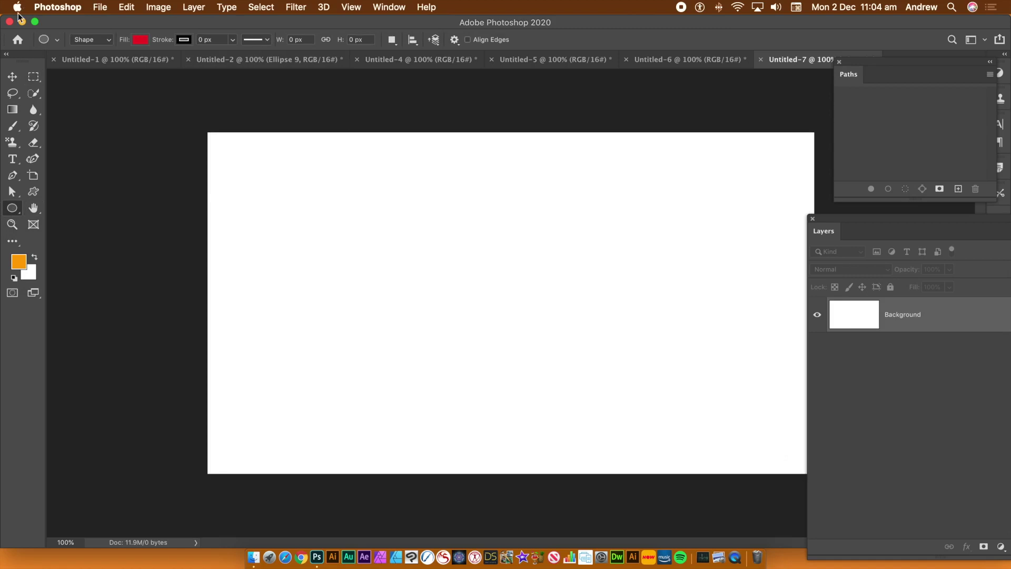
{"action": "left_click", "coordinate": [85, 40]}
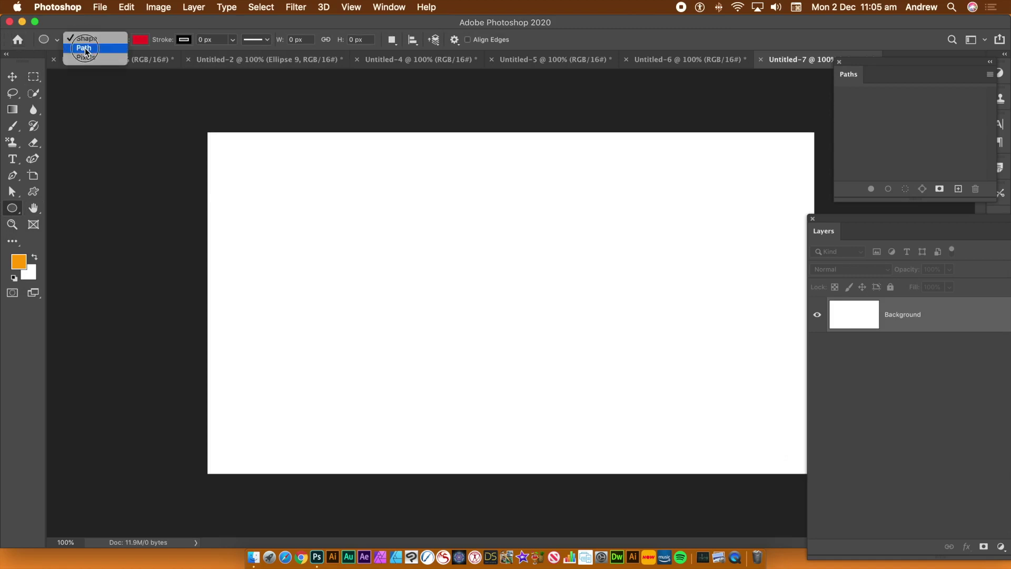
{"action": "left_click", "coordinate": [86, 49]}
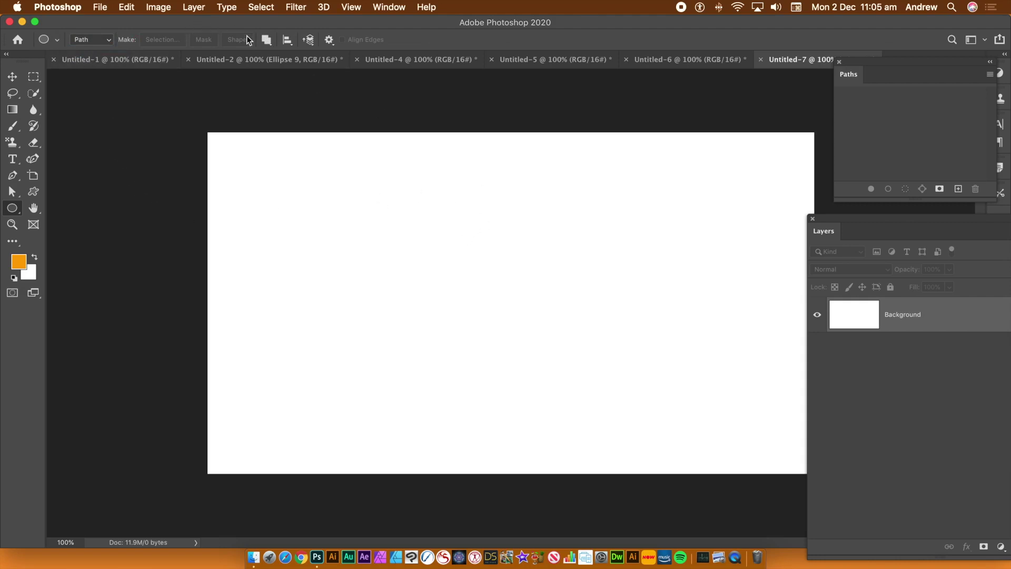
{"action": "left_click", "coordinate": [265, 41]}
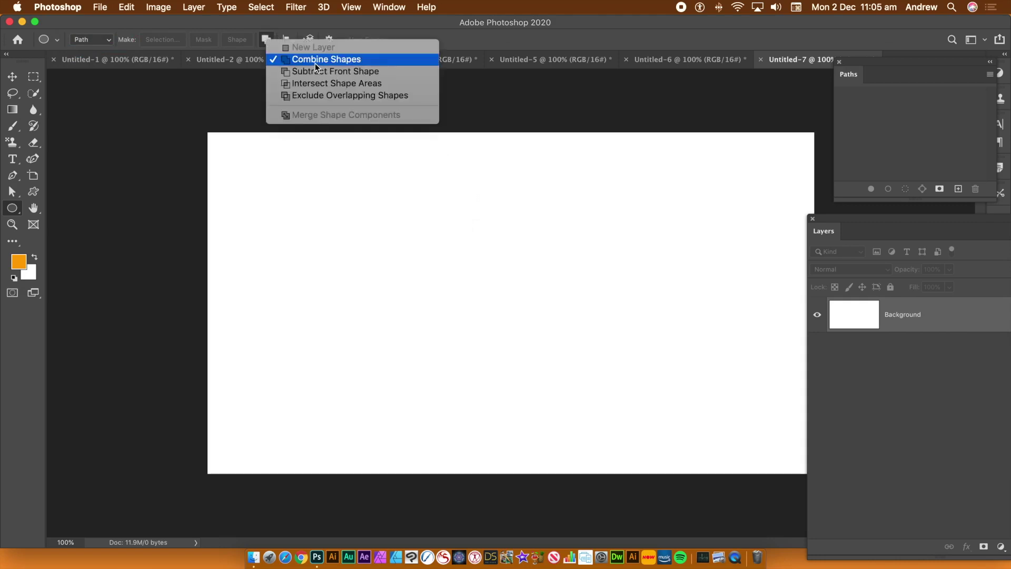
{"action": "left_click", "coordinate": [908, 114]}
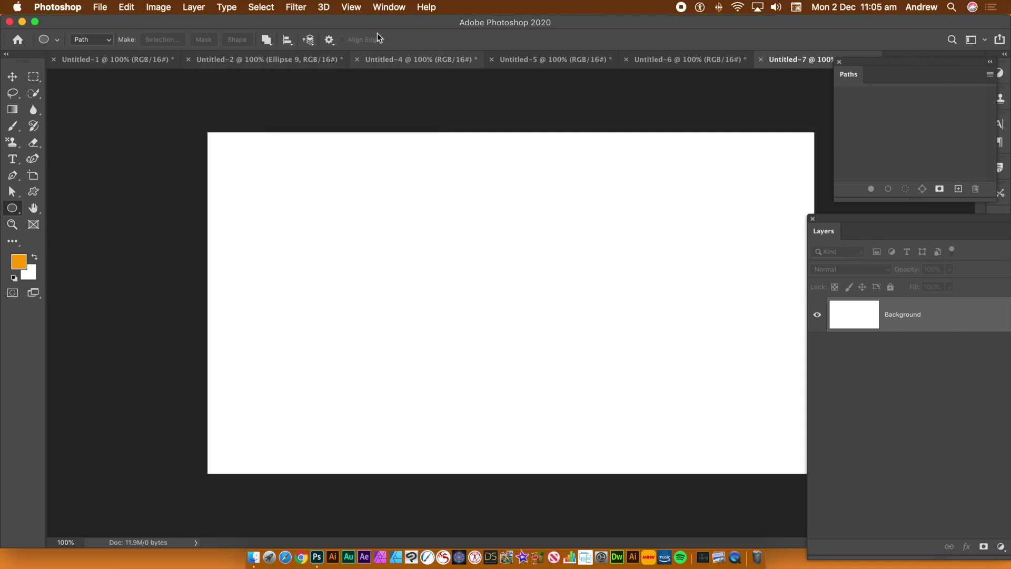
{"action": "left_click", "coordinate": [400, 6]}
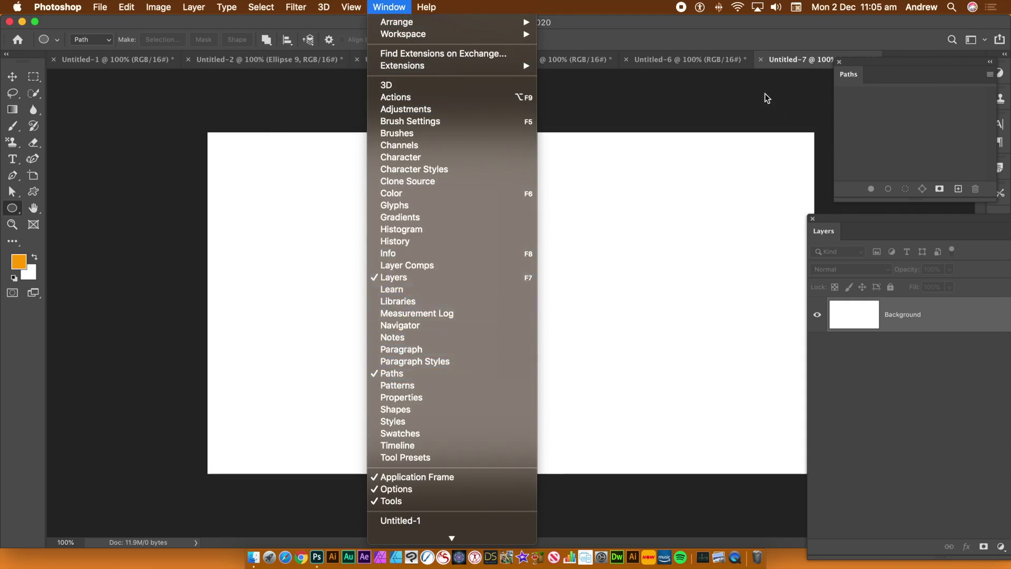
{"action": "left_click", "coordinate": [687, 34]}
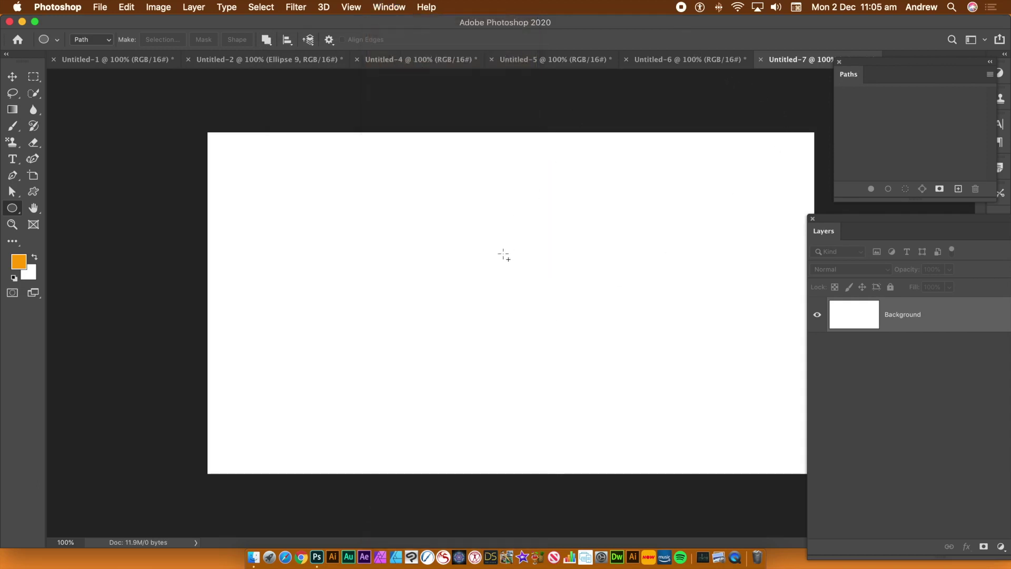
Draw seven concentric circle paths, the largest extending past the canvas edges.
{"action": "left_click_drag", "start_coordinate": [468, 270], "coordinate": [511, 315]}
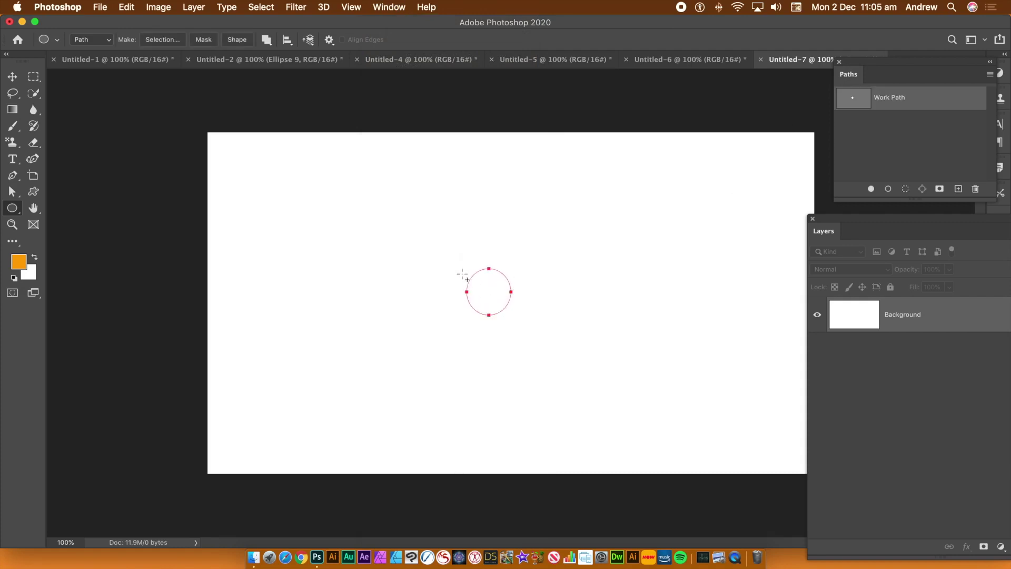
{"action": "left_click_drag", "start_coordinate": [438, 250], "coordinate": [536, 349]}
{"action": "left_click_drag", "start_coordinate": [403, 216], "coordinate": [578, 388]}
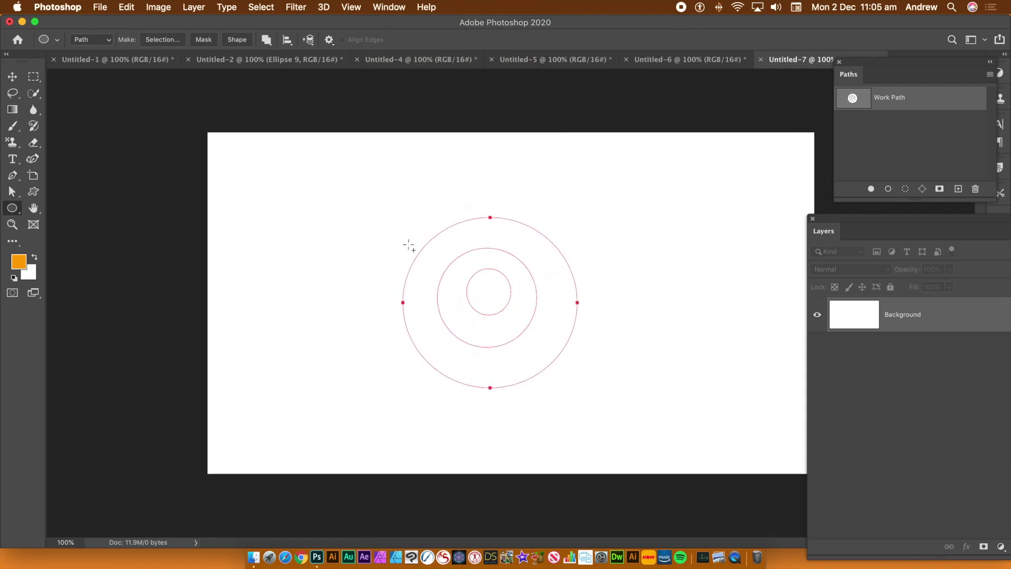
{"action": "left_click_drag", "start_coordinate": [376, 199], "coordinate": [609, 424]}
{"action": "left_click_drag", "start_coordinate": [354, 183], "coordinate": [649, 459]}
{"action": "left_click_drag", "start_coordinate": [337, 164], "coordinate": [676, 478]}
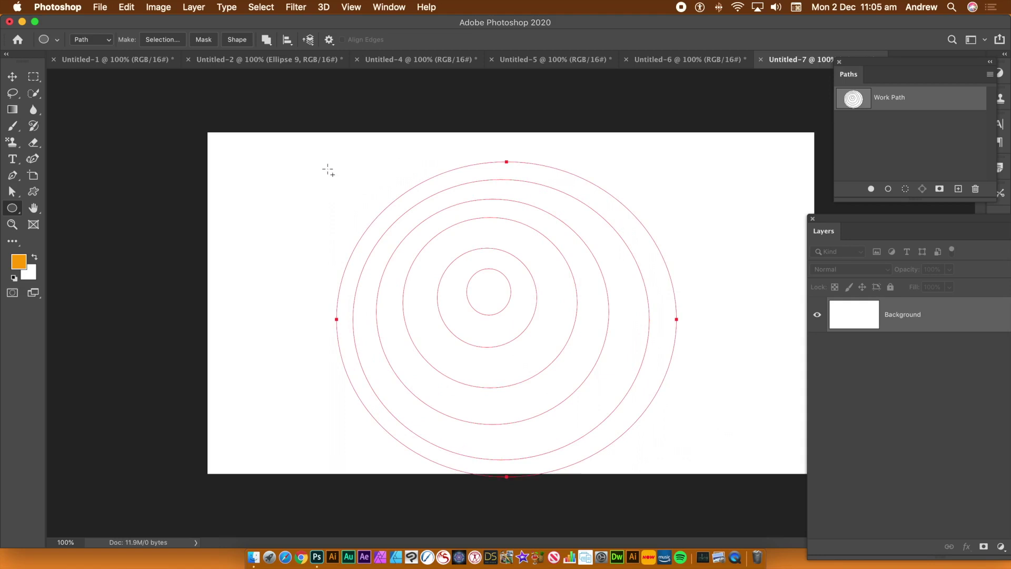
{"action": "left_click_drag", "start_coordinate": [311, 139], "coordinate": [699, 505]}
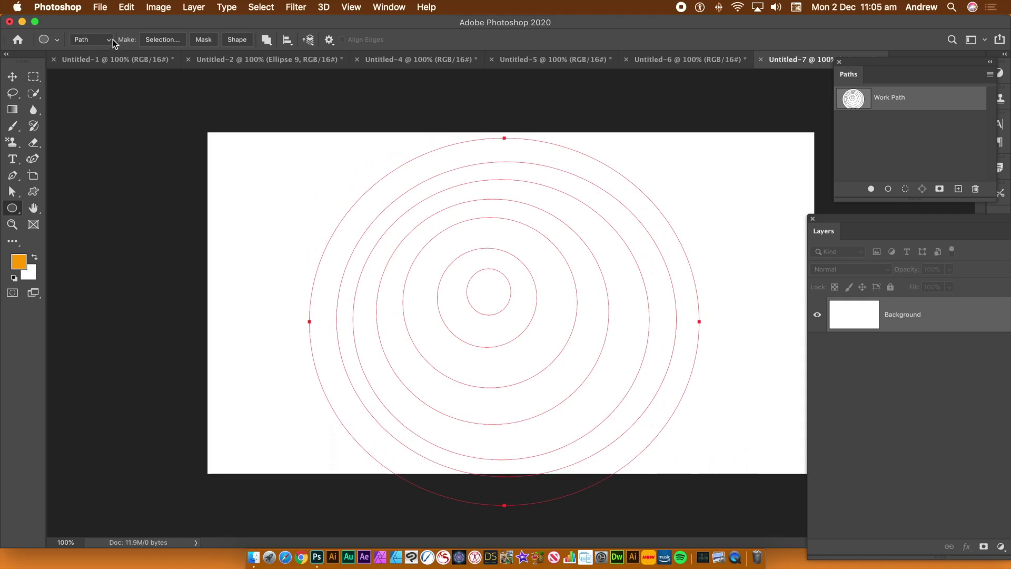
In Edit > Fill, set Contents to Pattern using the red bar custom pattern.
{"action": "left_click", "coordinate": [123, 7]}
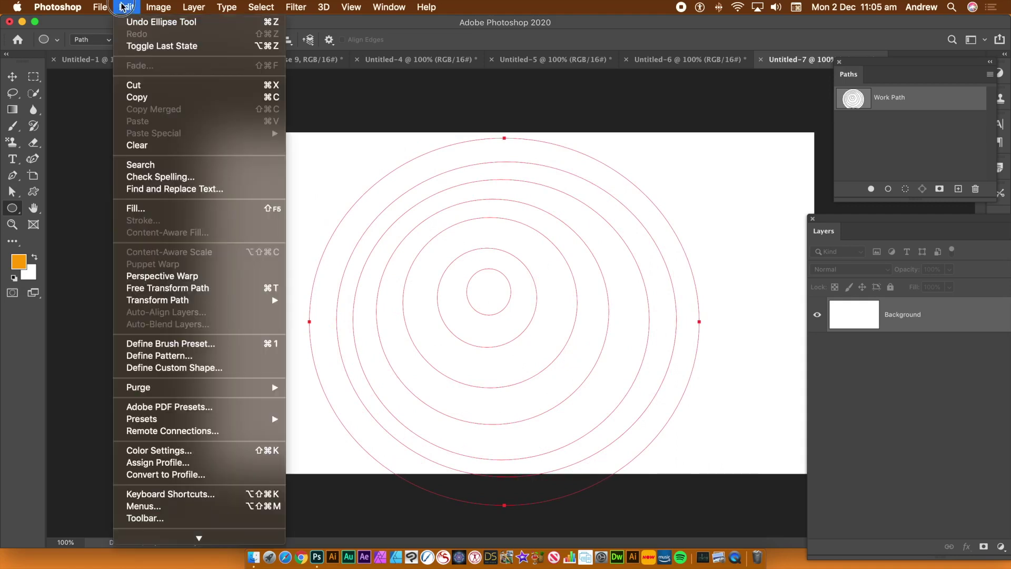
{"action": "left_click", "coordinate": [135, 208]}
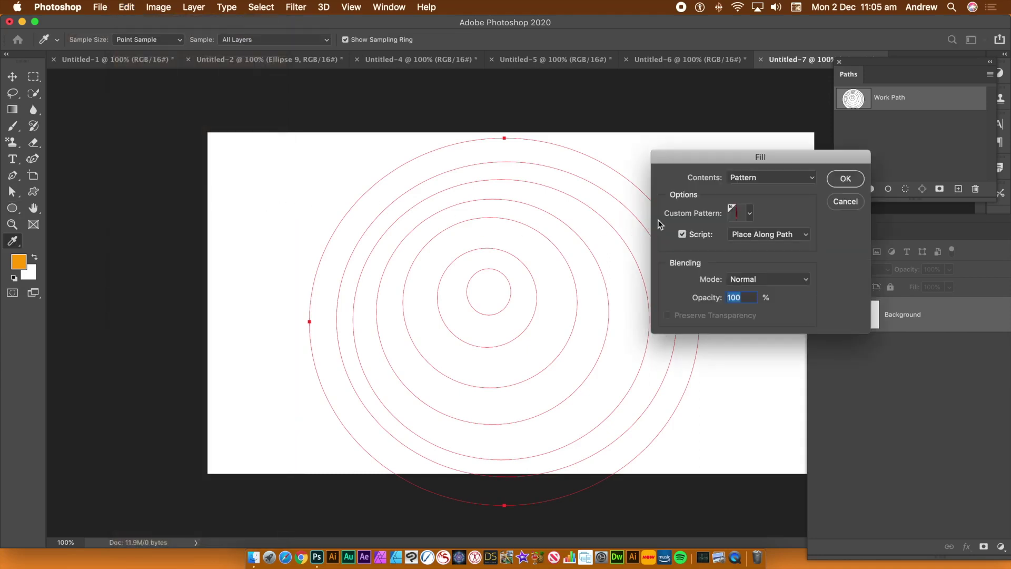
{"action": "left_click", "coordinate": [747, 179]}
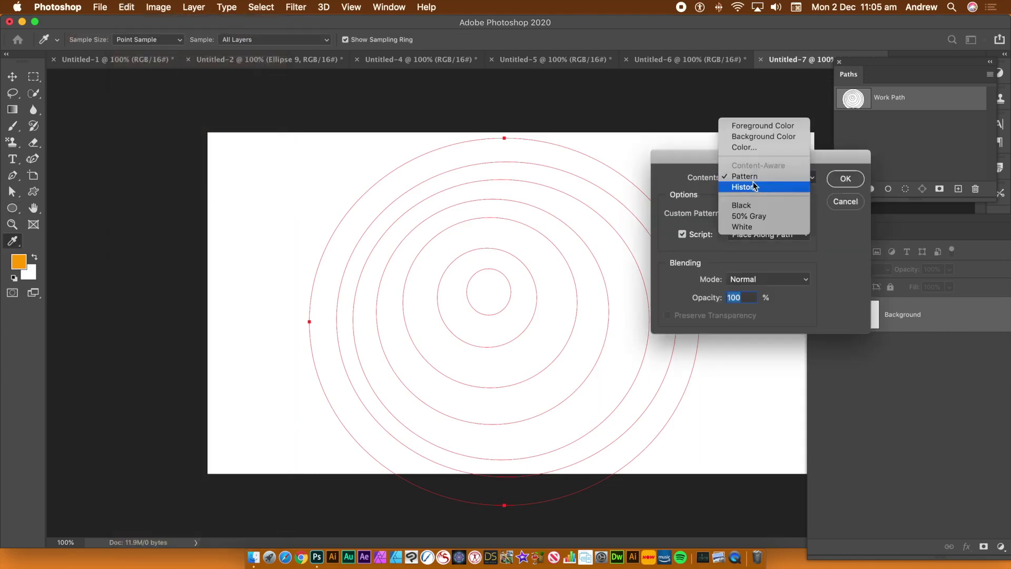
{"action": "left_click", "coordinate": [752, 178]}
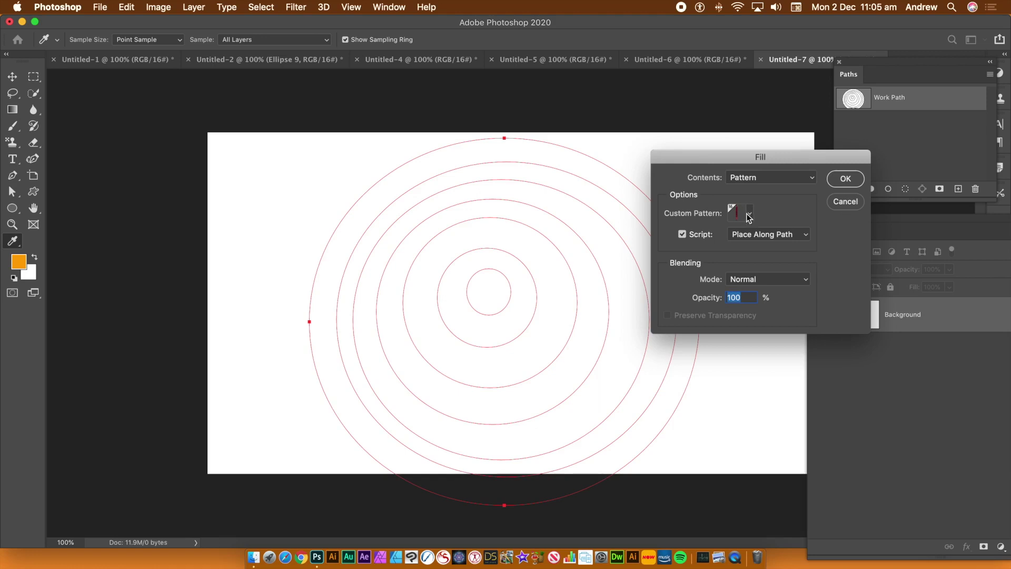
{"action": "left_click", "coordinate": [749, 216]}
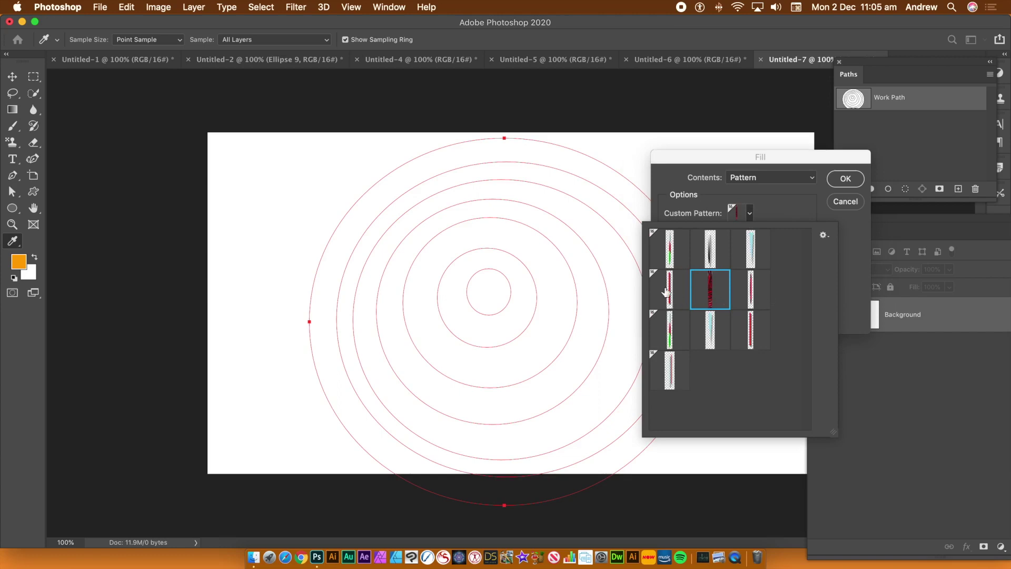
{"action": "left_click", "coordinate": [823, 235]}
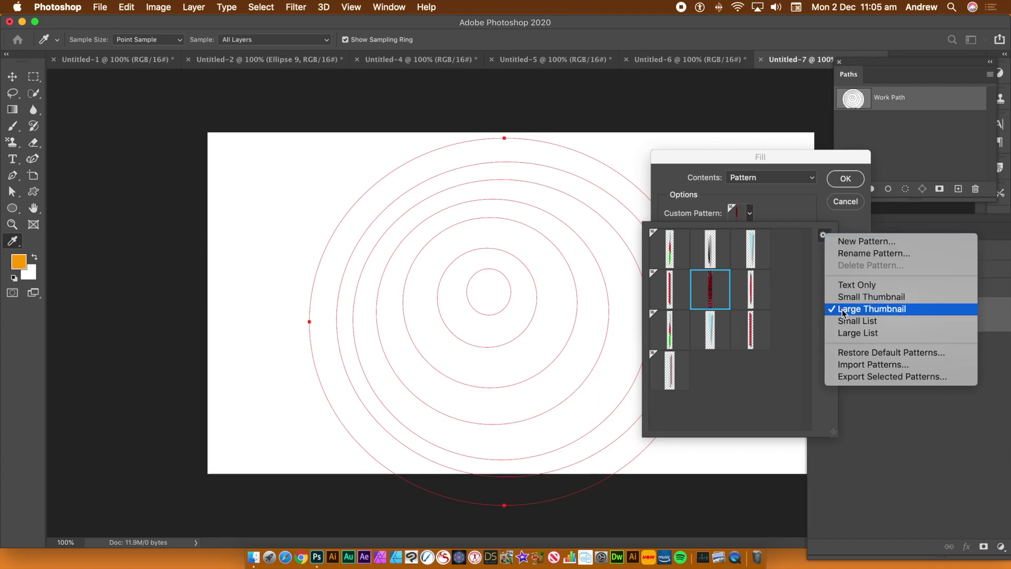
{"action": "left_click", "coordinate": [789, 305]}
{"action": "left_click", "coordinate": [751, 290]}
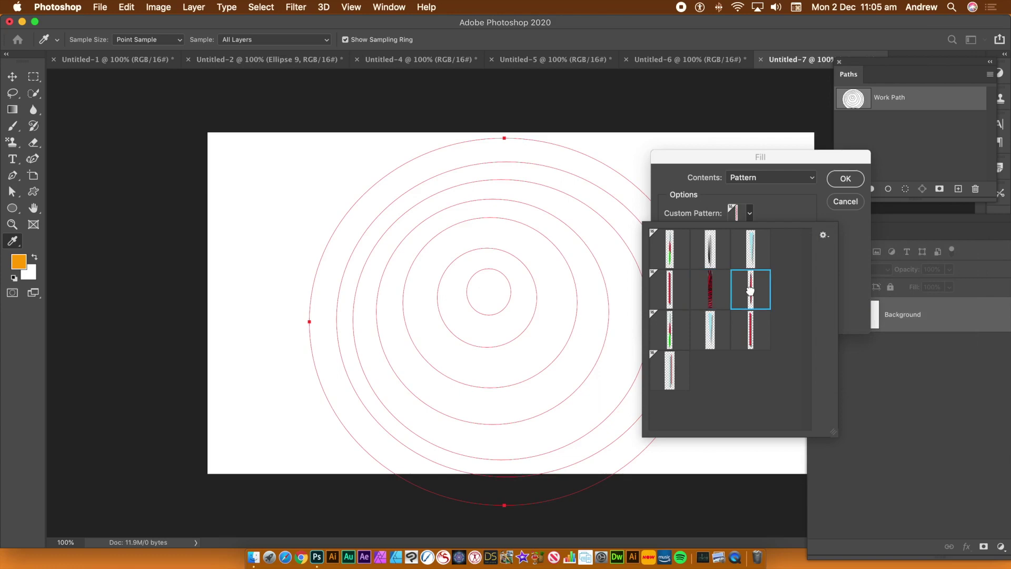
{"action": "left_click", "coordinate": [795, 208]}
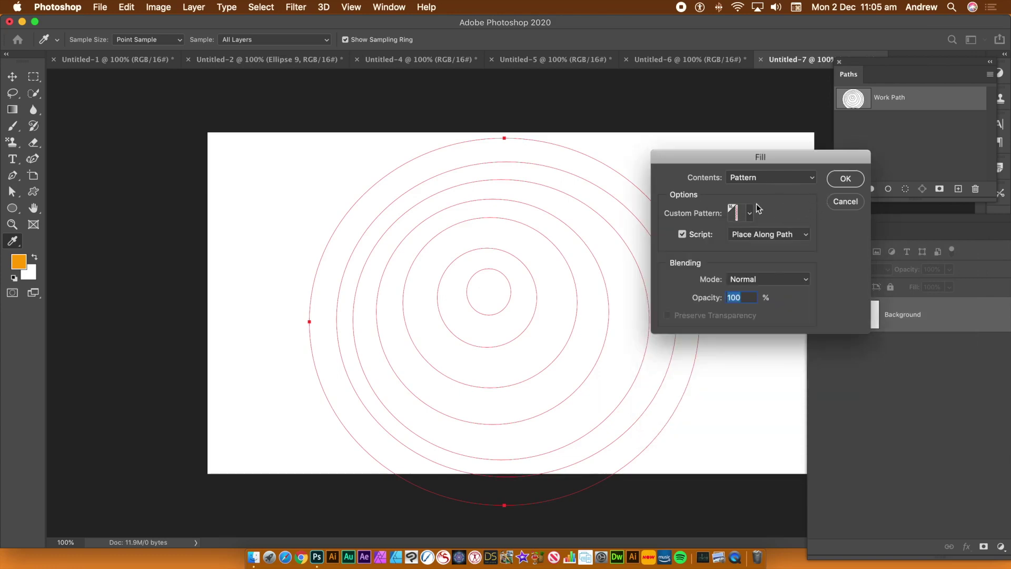
Enable Script and choose Place Along Path as the fill script.
{"action": "left_click", "coordinate": [682, 234]}
{"action": "left_click", "coordinate": [683, 235]}
{"action": "left_click", "coordinate": [763, 231]}
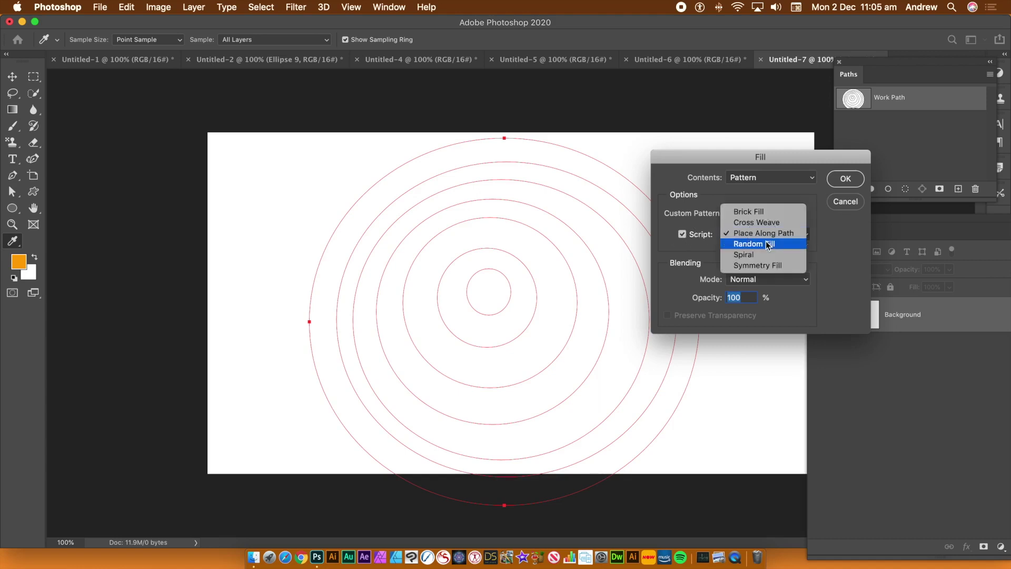
{"action": "left_click", "coordinate": [766, 233]}
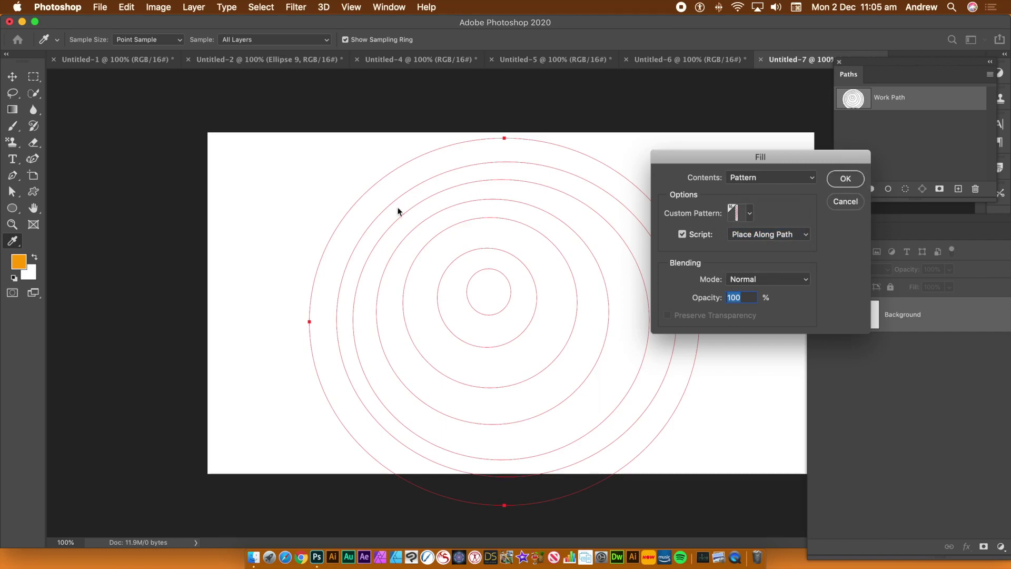
Apply Place Along Path with spacing -334 px, colour randomness 0.93, brightness randomness 0.84.
{"action": "key", "text": "Return"}
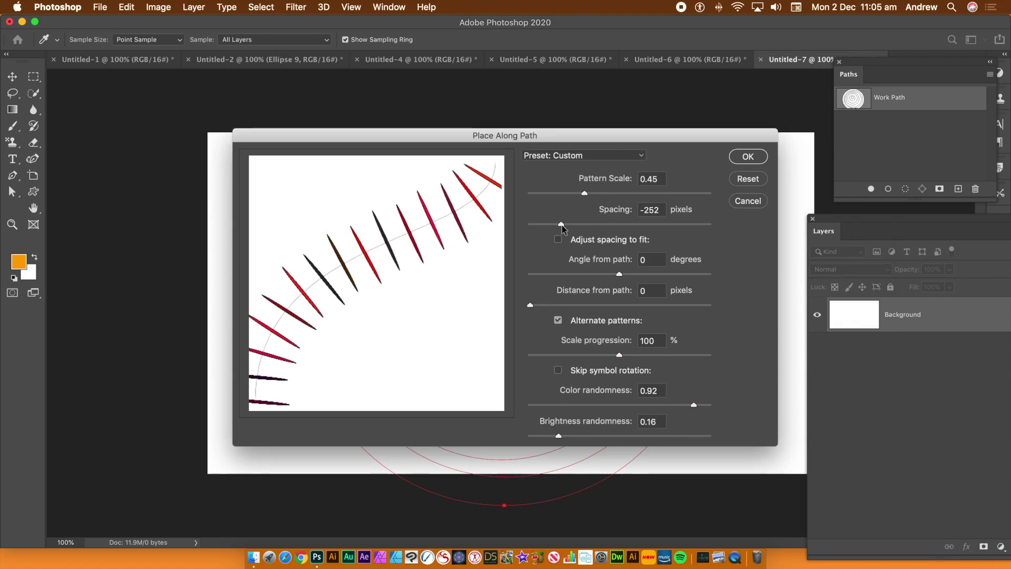
{"action": "left_click_drag", "start_coordinate": [562, 228], "coordinate": [557, 228]}
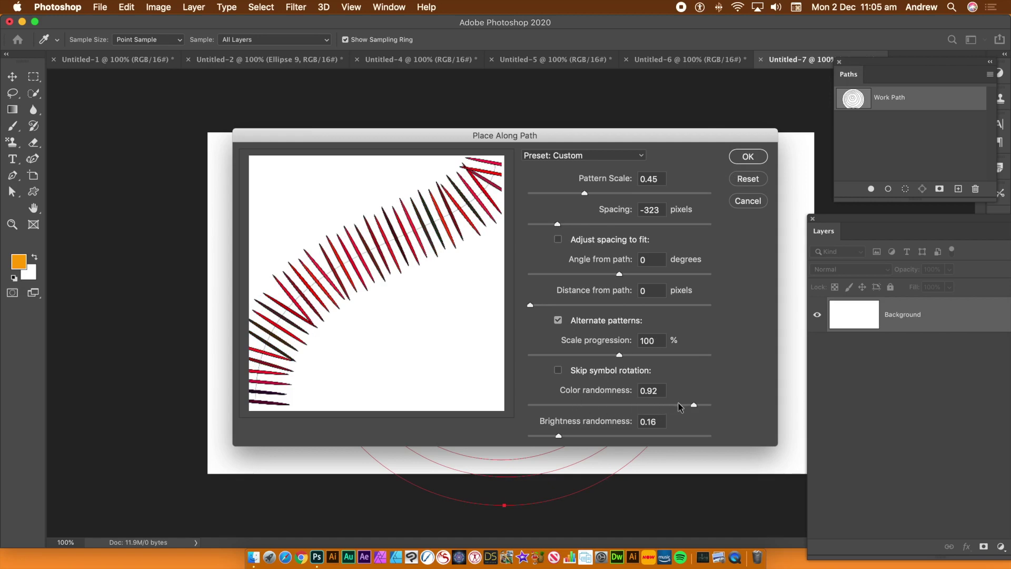
{"action": "left_click_drag", "start_coordinate": [695, 406], "coordinate": [698, 406]}
{"action": "left_click", "coordinate": [648, 437]}
{"action": "left_click_drag", "start_coordinate": [649, 438], "coordinate": [675, 439]}
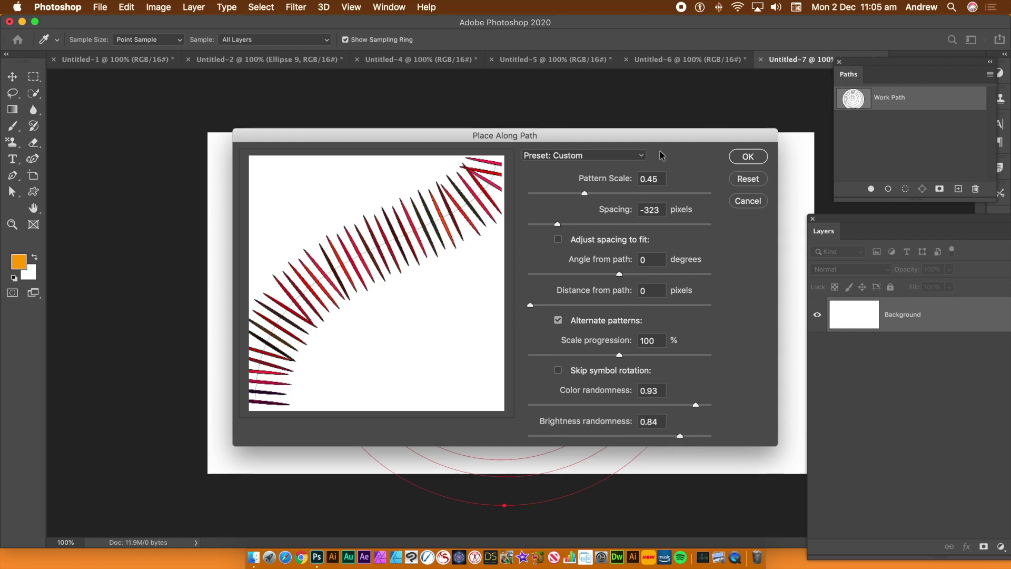
{"action": "left_click", "coordinate": [759, 157]}
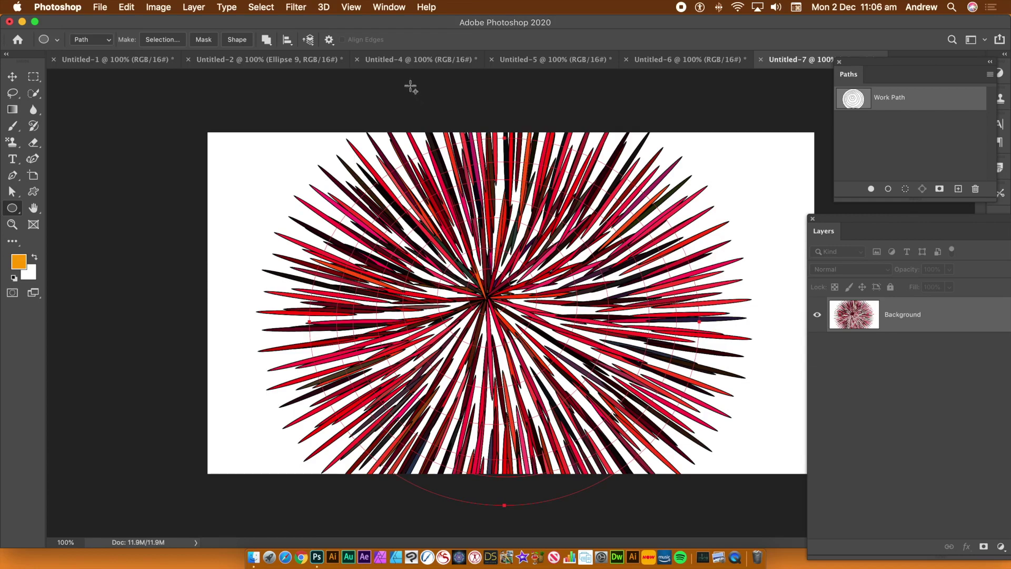
{"action": "left_click", "coordinate": [127, 7]}
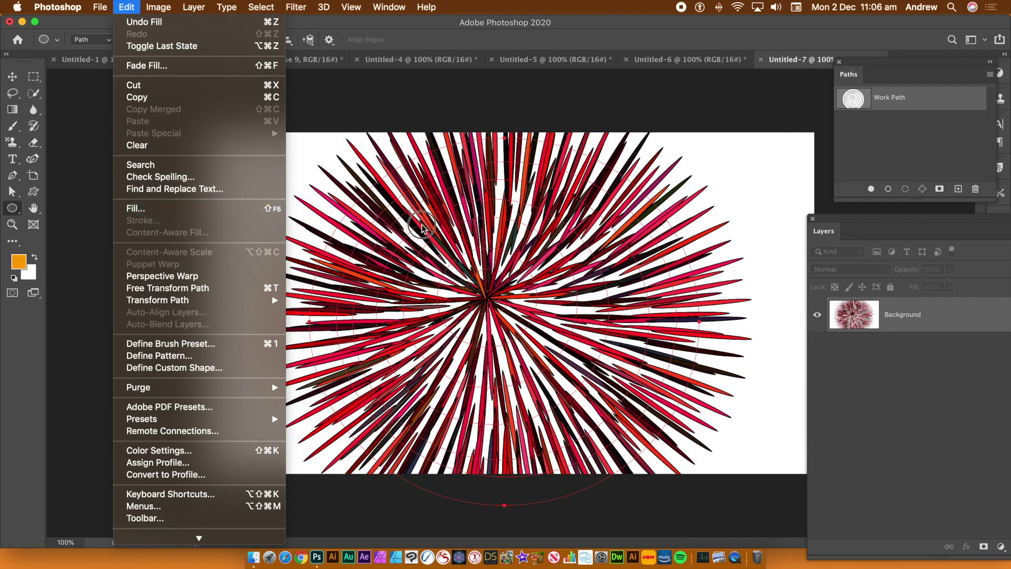
Select the whole concentric circle path and move it up and to the left.
{"action": "left_click", "coordinate": [474, 222]}
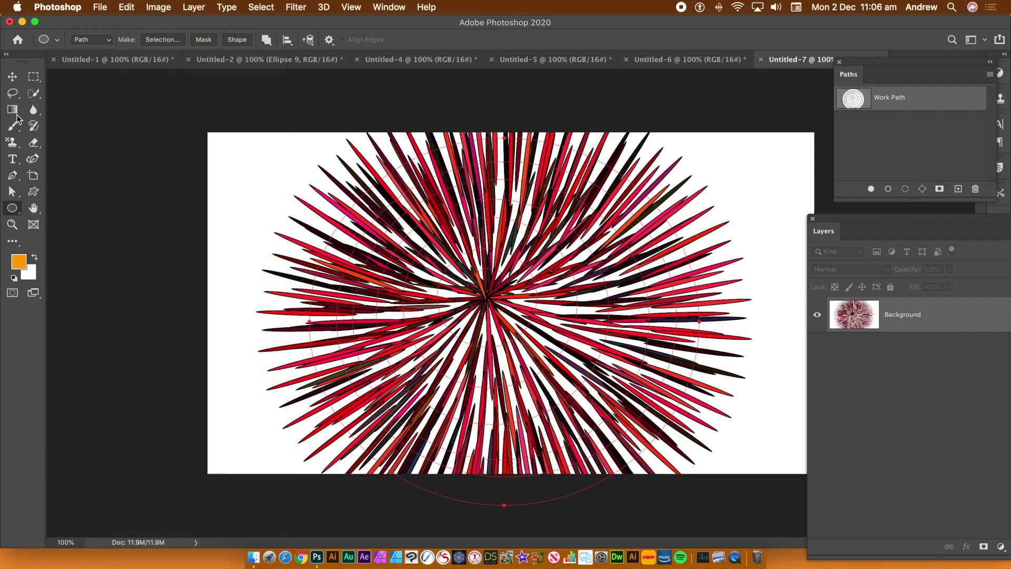
{"action": "left_click", "coordinate": [13, 192]}
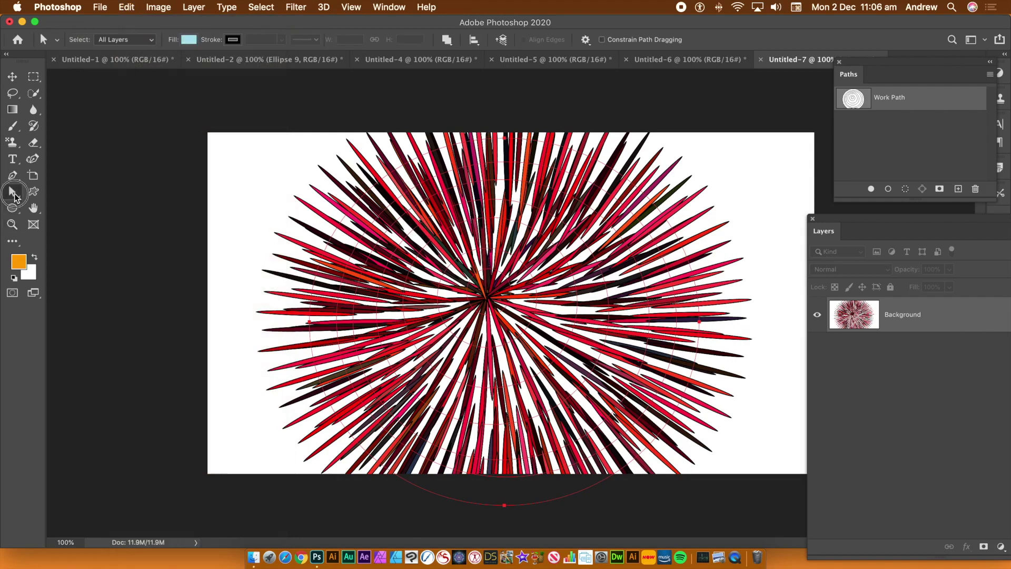
{"action": "left_click", "coordinate": [15, 193]}
{"action": "left_click_drag", "start_coordinate": [15, 196], "coordinate": [71, 196]}
{"action": "left_click_drag", "start_coordinate": [210, 120], "coordinate": [758, 527]}
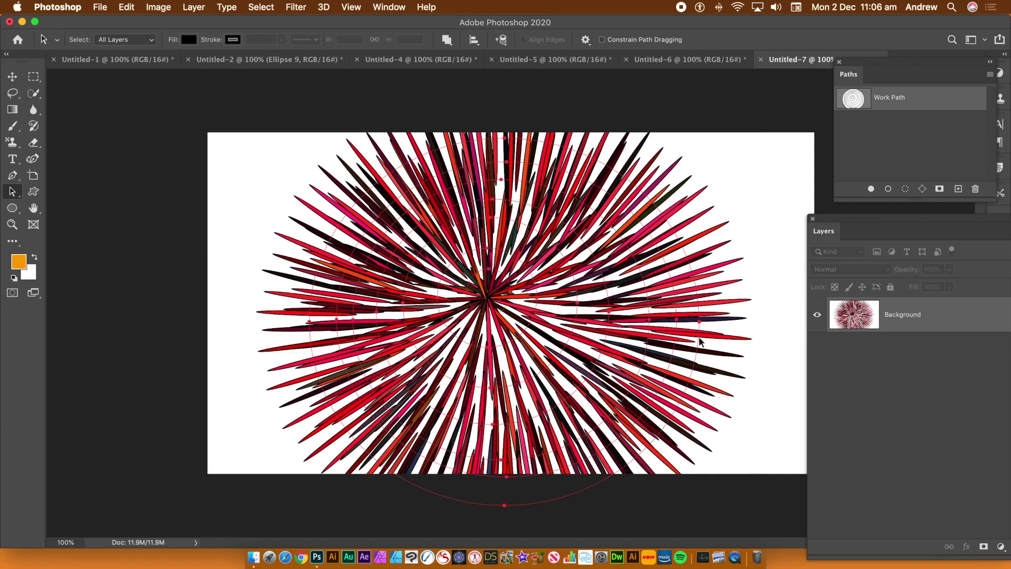
{"action": "left_click_drag", "start_coordinate": [698, 343], "coordinate": [480, 264]}
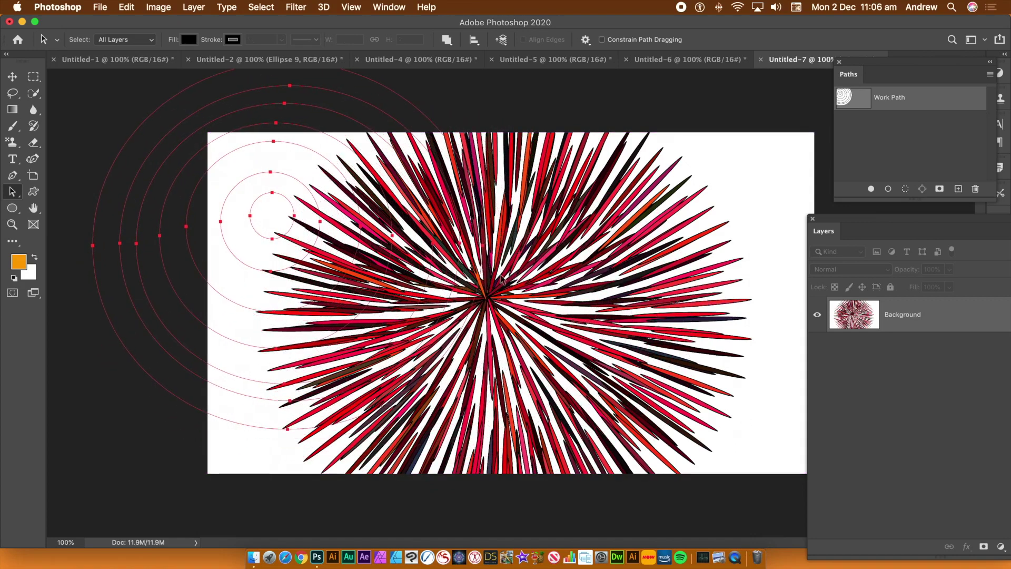
Fill the moved path with the Pattern / Place Along Path script for a second starburst.
{"action": "left_click", "coordinate": [125, 11]}
{"action": "left_click", "coordinate": [146, 203]}
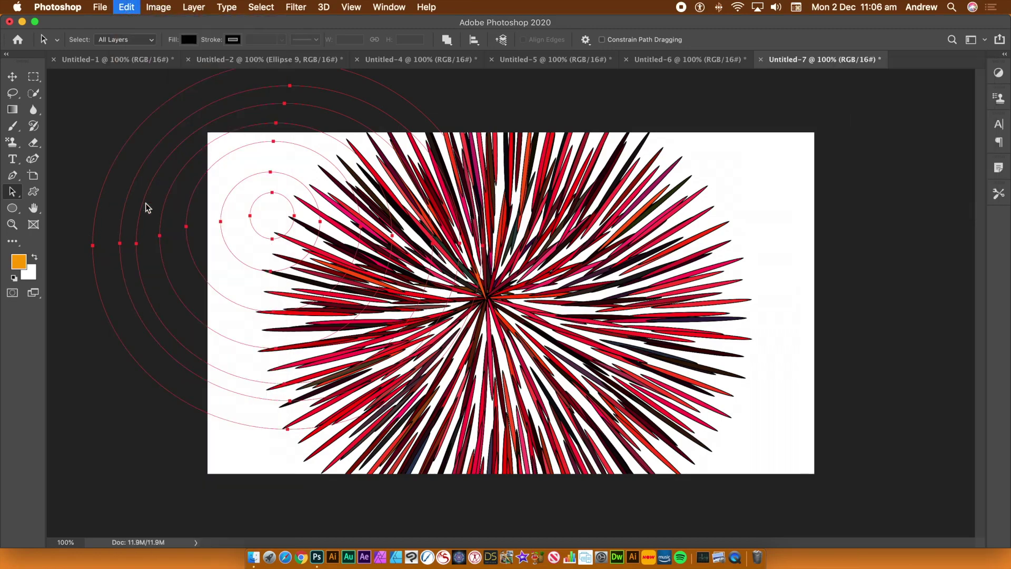
{"action": "left_click", "coordinate": [841, 205]}
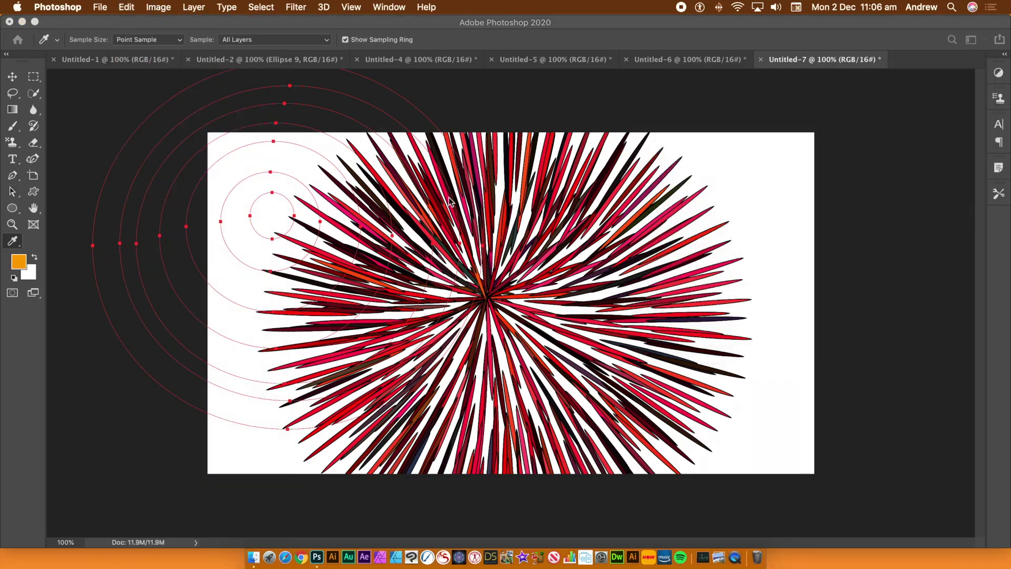
{"action": "key", "text": "shift+F5"}
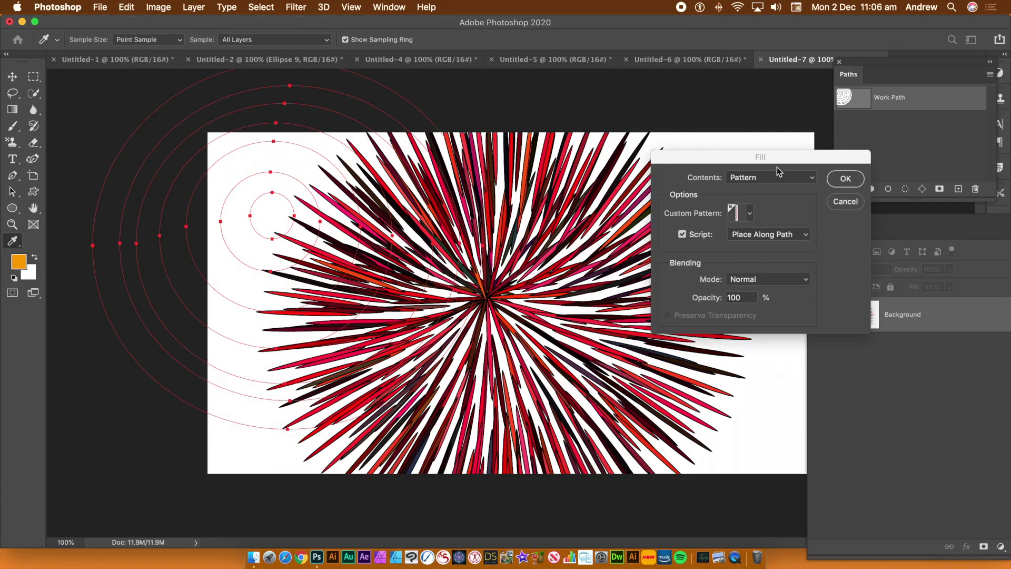
{"action": "left_click", "coordinate": [847, 180]}
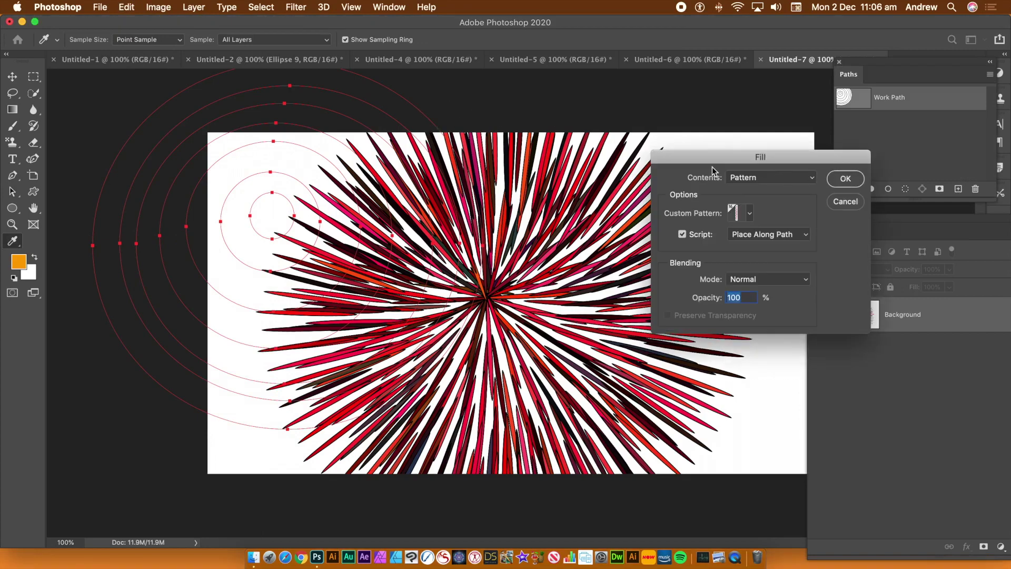
{"action": "left_click", "coordinate": [746, 164]}
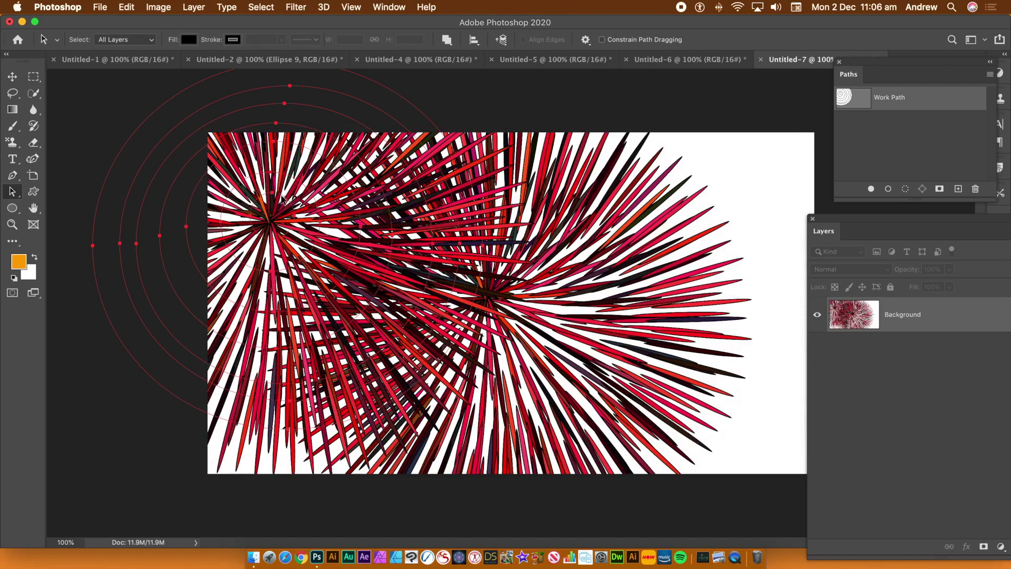
Move the path to the upper right and fill it with Place Along Path for a third starburst.
{"action": "left_click_drag", "start_coordinate": [285, 198], "coordinate": [707, 168]}
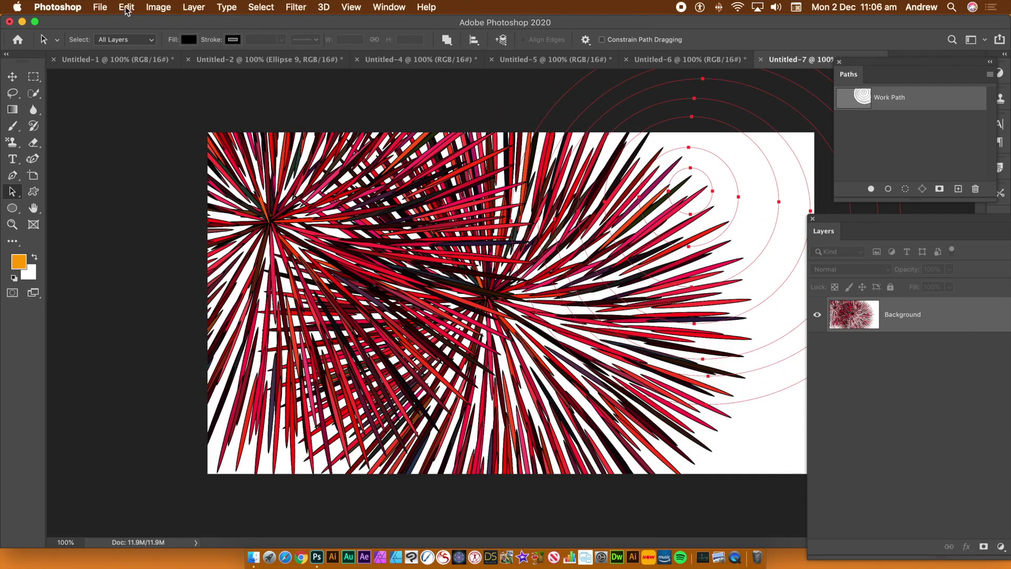
{"action": "left_click", "coordinate": [127, 7]}
{"action": "left_click", "coordinate": [152, 211]}
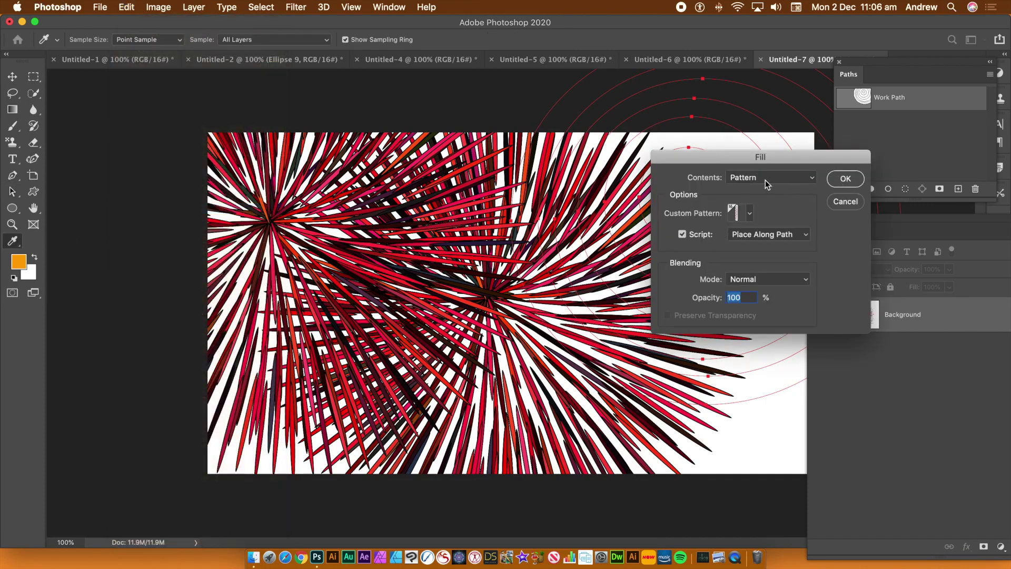
{"action": "key", "text": "Return"}
{"action": "left_click", "coordinate": [749, 158]}
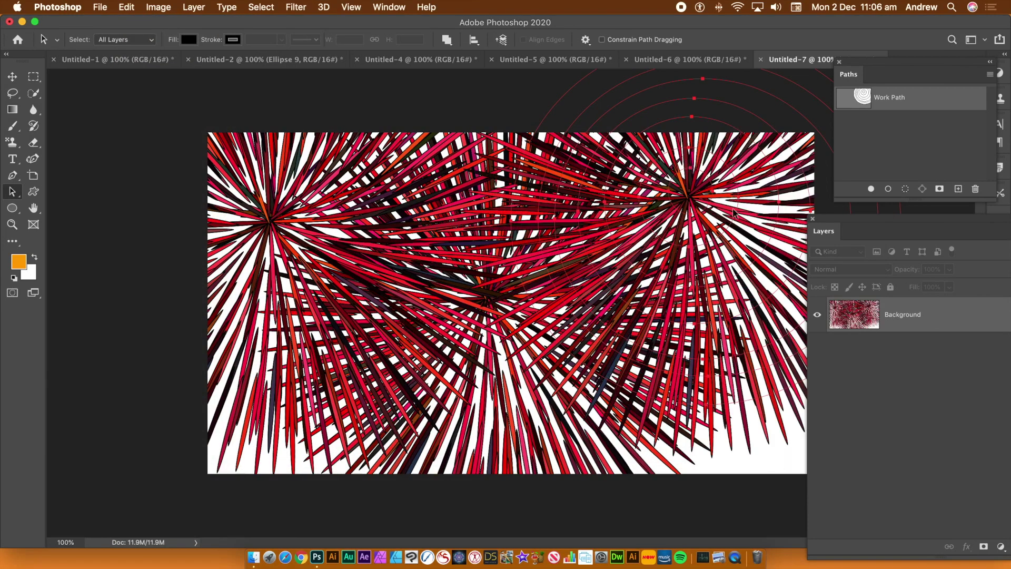
{"action": "left_click_drag", "start_coordinate": [731, 198], "coordinate": [759, 422]}
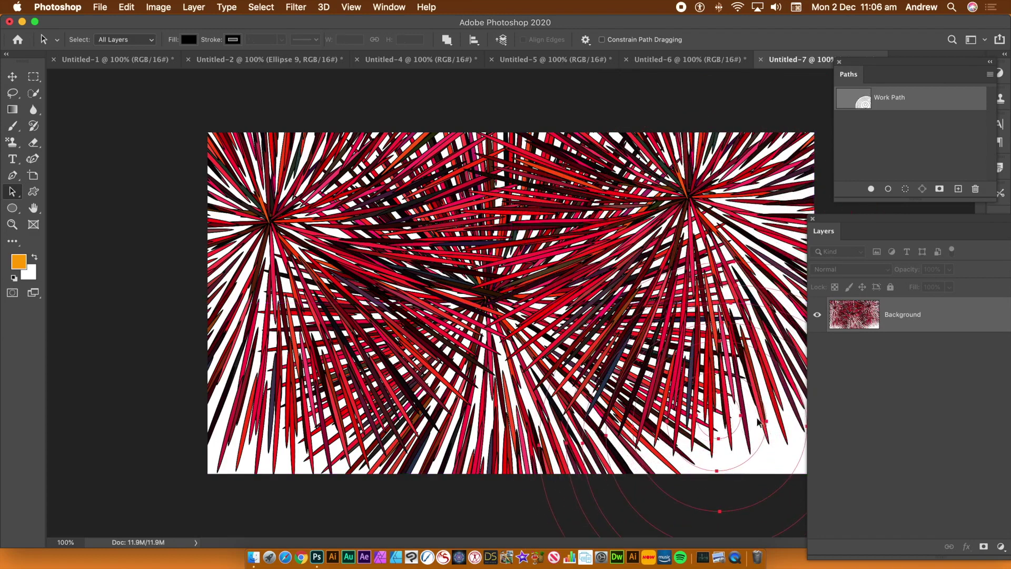
Fill the lower-right path with Place Along Path for a fourth starburst, then apply Oil Paint.
{"action": "left_click", "coordinate": [127, 8]}
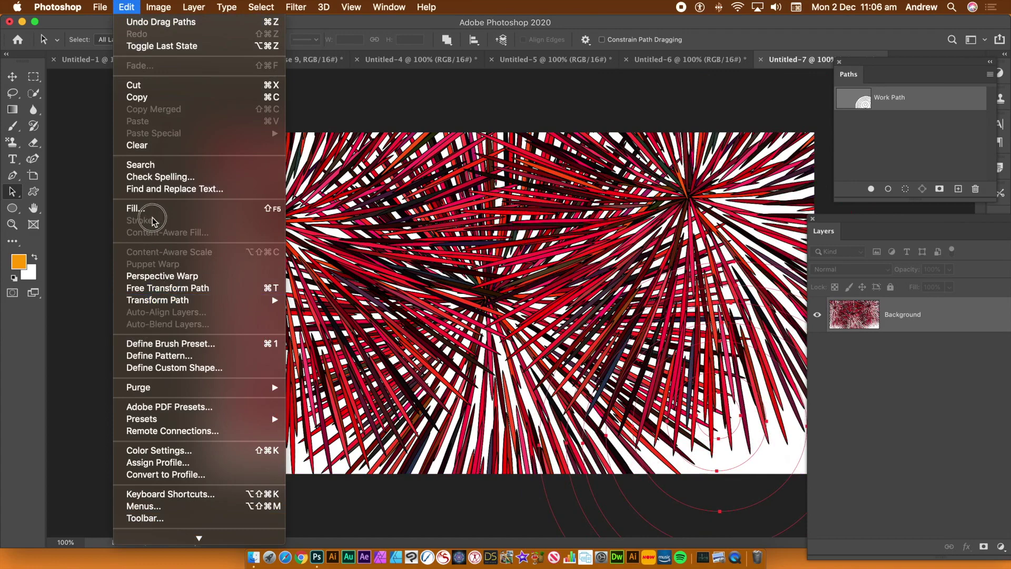
{"action": "left_click", "coordinate": [138, 209]}
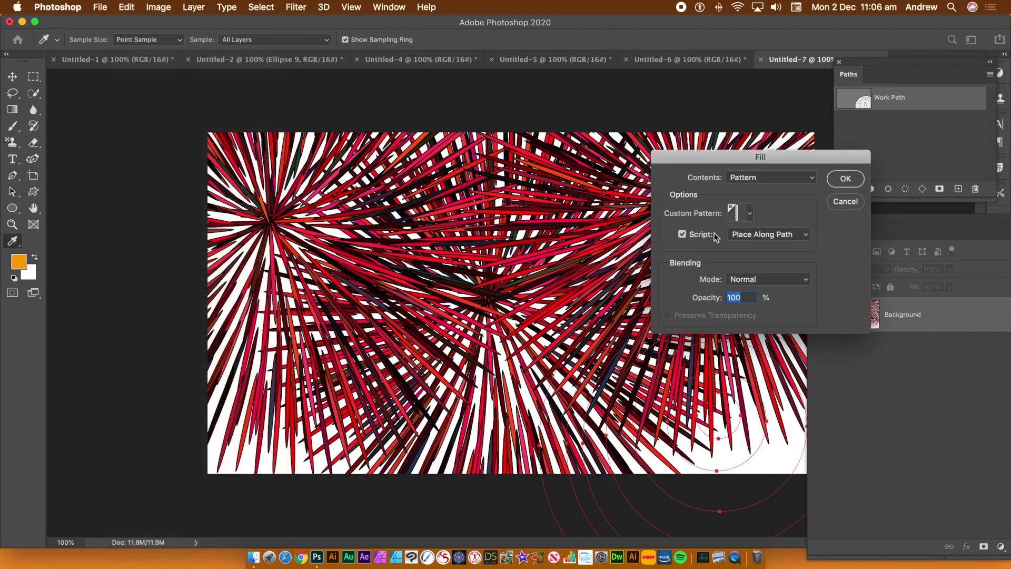
{"action": "key", "text": "Return"}
{"action": "left_click", "coordinate": [746, 157]}
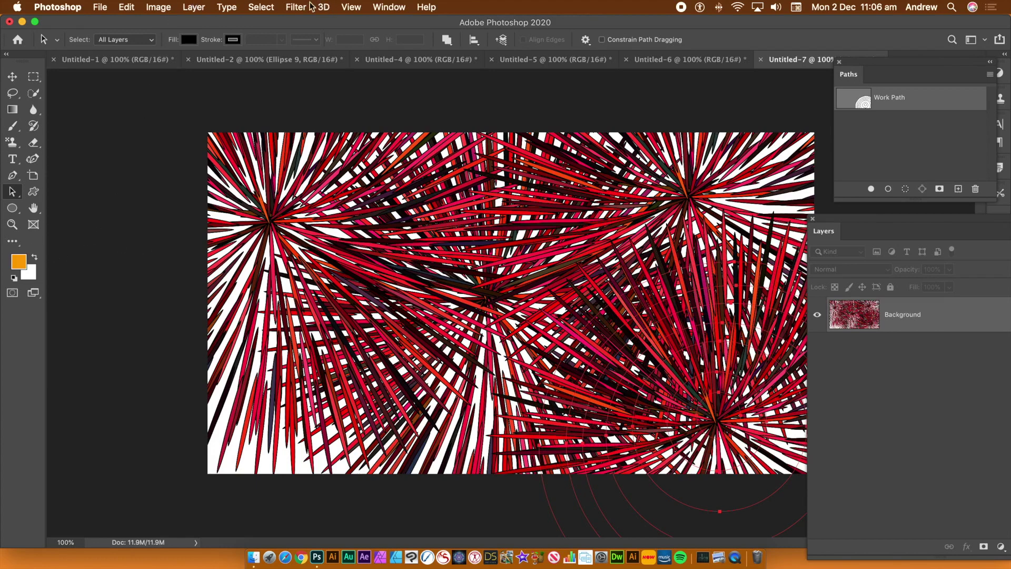
{"action": "left_click", "coordinate": [296, 6]}
{"action": "left_click", "coordinate": [308, 24]}
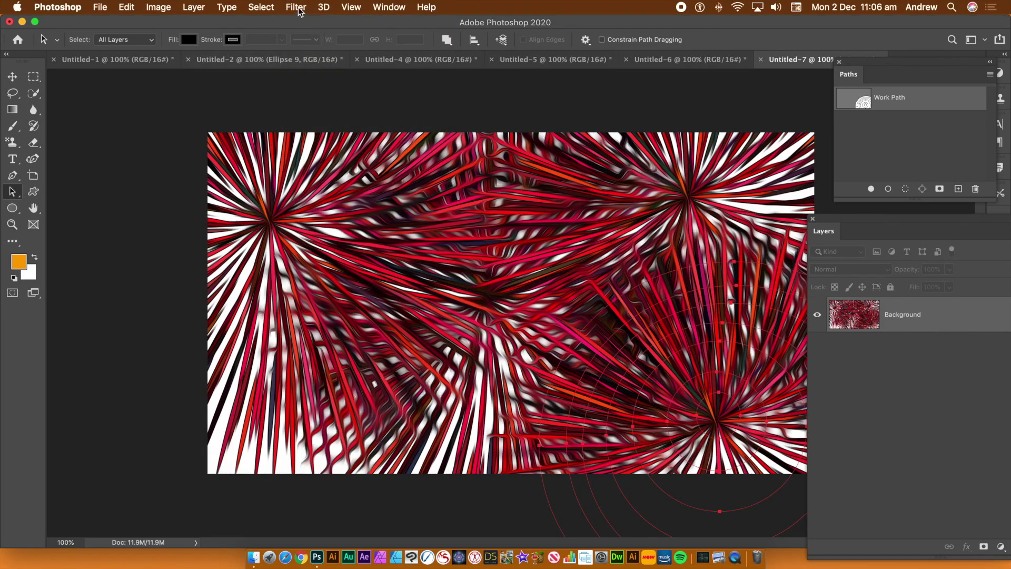
Apply Oil Paint twice more, then create a new 1920×1080 document.
{"action": "left_click", "coordinate": [296, 7]}
{"action": "left_click", "coordinate": [300, 20]}
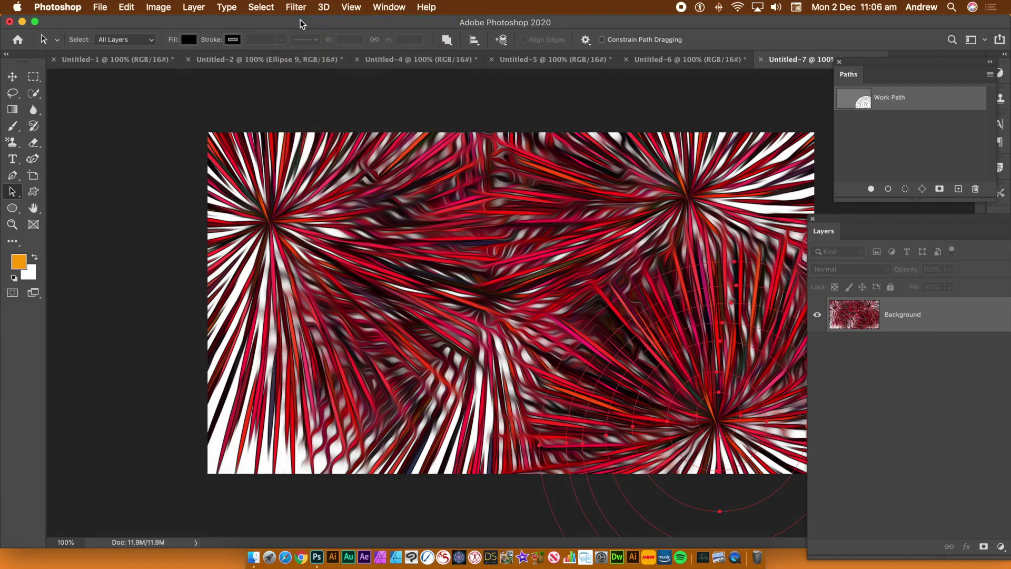
{"action": "left_click", "coordinate": [100, 7]}
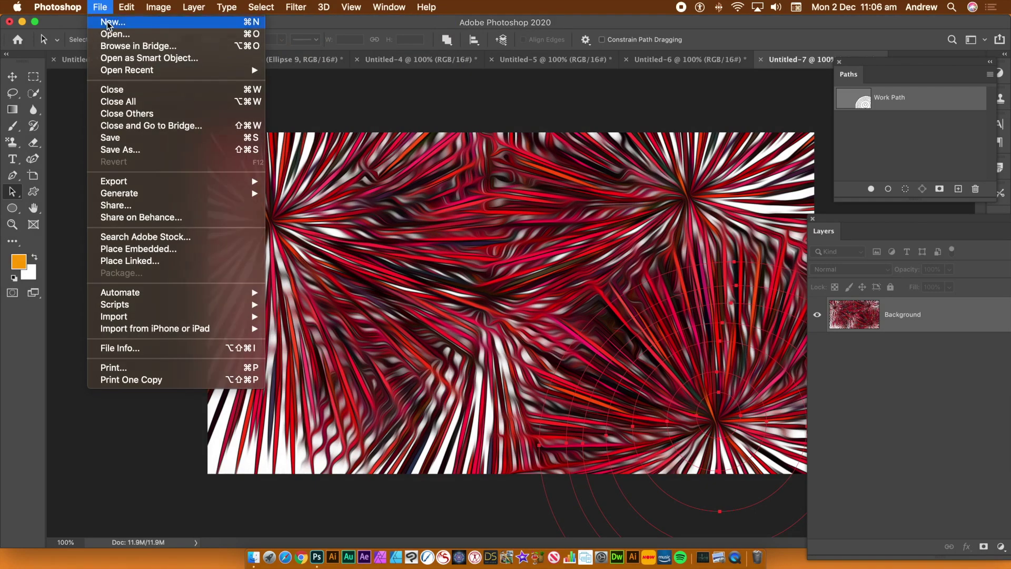
{"action": "left_click", "coordinate": [108, 23]}
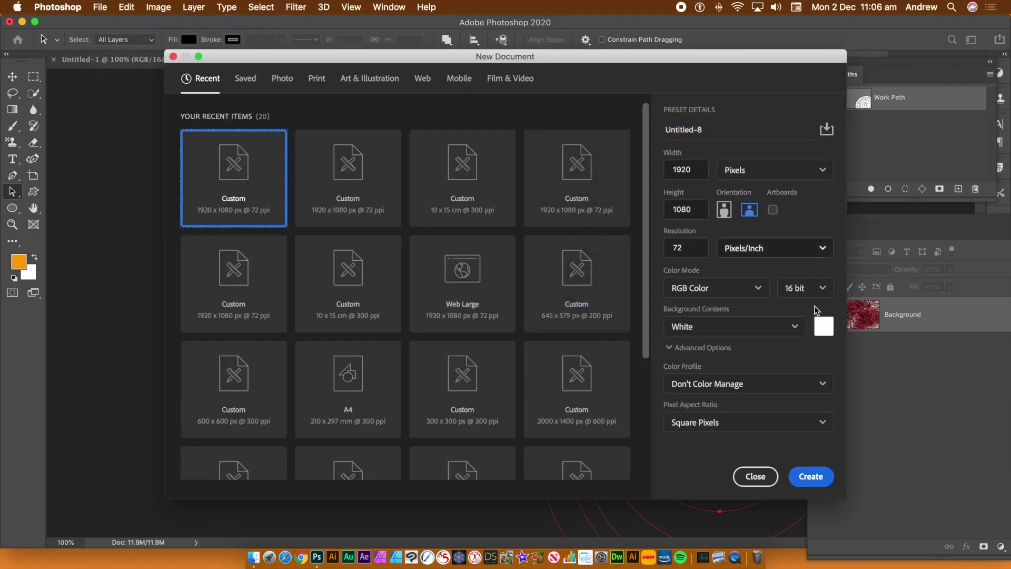
{"action": "left_click", "coordinate": [806, 476]}
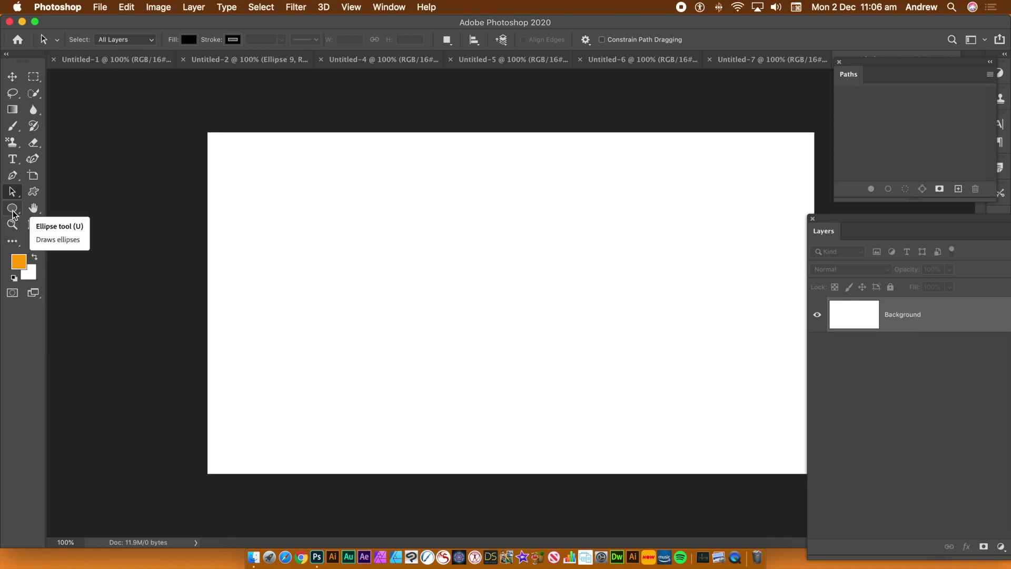
Draw overlapping ellipse paths across the left, centre and upper right of the canvas.
{"action": "left_click", "coordinate": [13, 210]}
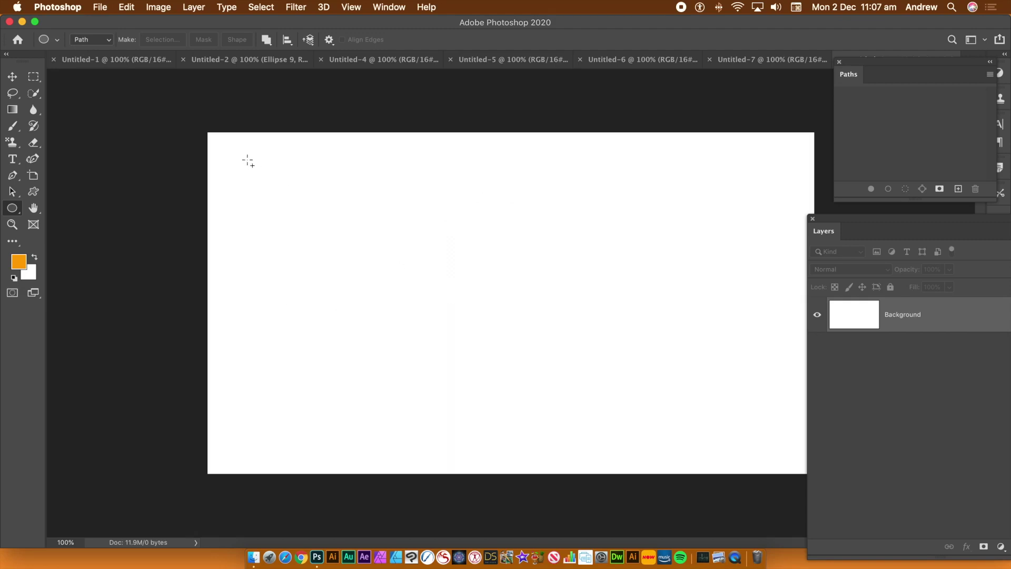
{"action": "left_click_drag", "start_coordinate": [218, 142], "coordinate": [365, 271]}
{"action": "left_click_drag", "start_coordinate": [273, 183], "coordinate": [439, 344]}
{"action": "left_click_drag", "start_coordinate": [199, 219], "coordinate": [379, 375]}
{"action": "left_click_drag", "start_coordinate": [209, 317], "coordinate": [315, 440]}
{"action": "left_click_drag", "start_coordinate": [293, 304], "coordinate": [488, 476]}
{"action": "left_click_drag", "start_coordinate": [381, 203], "coordinate": [585, 385]}
{"action": "left_click_drag", "start_coordinate": [345, 96], "coordinate": [536, 256]}
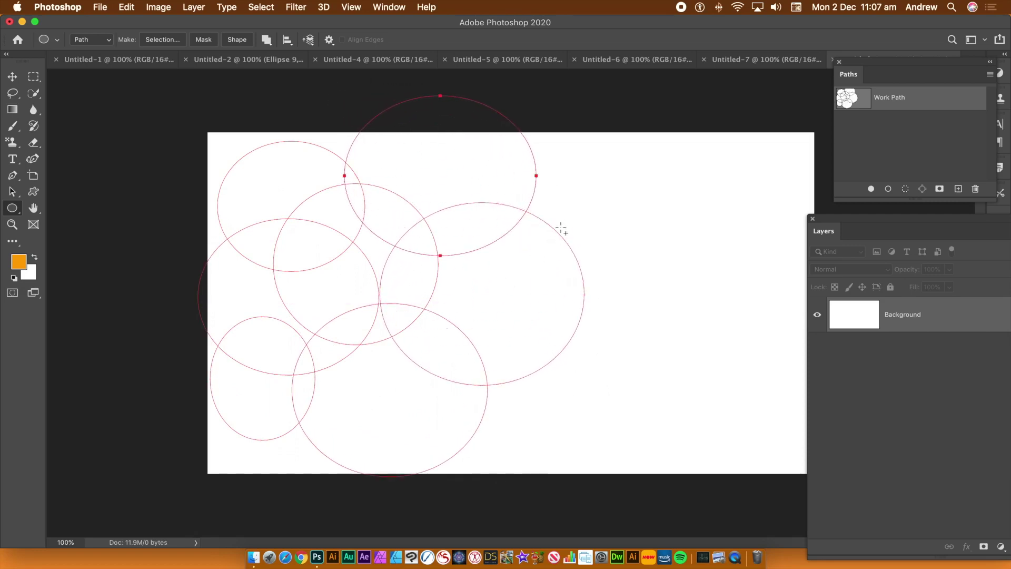
{"action": "left_click_drag", "start_coordinate": [516, 119], "coordinate": [770, 345]}
{"action": "left_click_drag", "start_coordinate": [598, 158], "coordinate": [864, 366]}
{"action": "left_click_drag", "start_coordinate": [727, 114], "coordinate": [820, 198]}
{"action": "left_click_drag", "start_coordinate": [535, 284], "coordinate": [709, 438]}
Add more ellipses and small circles filling gaps, including ones over the bottom and top-left corner.
{"action": "left_click_drag", "start_coordinate": [436, 299], "coordinate": [609, 462]}
{"action": "left_click_drag", "start_coordinate": [630, 326], "coordinate": [814, 515]}
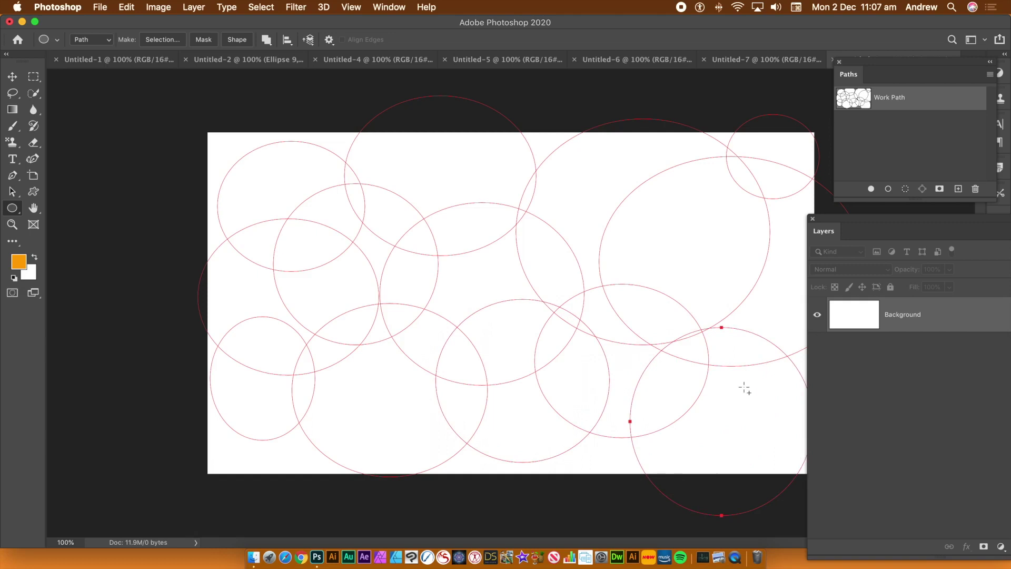
{"action": "left_click_drag", "start_coordinate": [653, 257], "coordinate": [783, 373]}
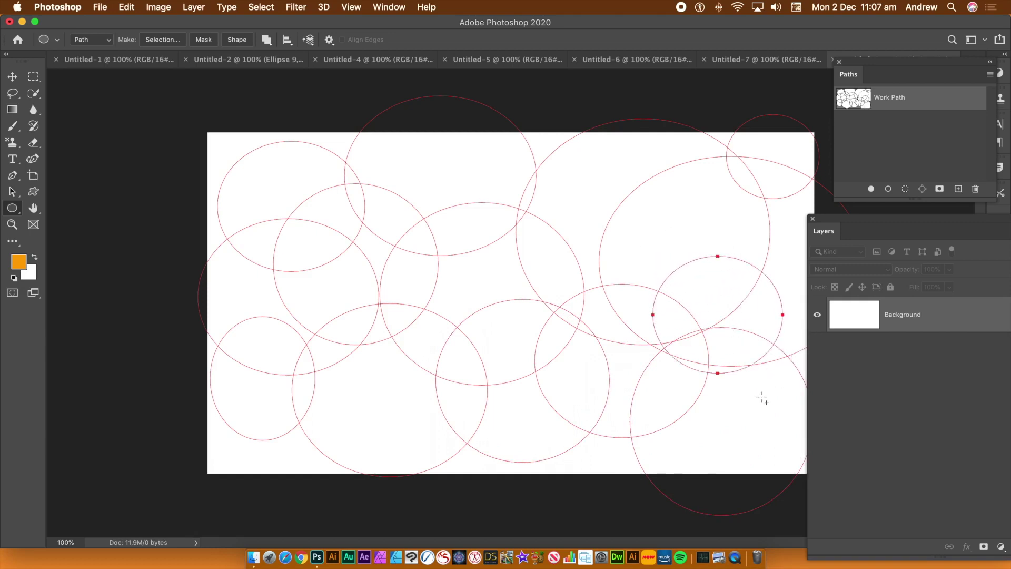
{"action": "left_click_drag", "start_coordinate": [594, 148], "coordinate": [716, 254]}
{"action": "left_click_drag", "start_coordinate": [436, 256], "coordinate": [514, 318]}
{"action": "left_click_drag", "start_coordinate": [330, 364], "coordinate": [417, 455]}
{"action": "left_click_drag", "start_coordinate": [181, 332], "coordinate": [327, 500]}
{"action": "left_click_drag", "start_coordinate": [356, 393], "coordinate": [439, 451]}
{"action": "left_click_drag", "start_coordinate": [503, 408], "coordinate": [552, 455]}
{"action": "left_click_drag", "start_coordinate": [567, 364], "coordinate": [611, 407]}
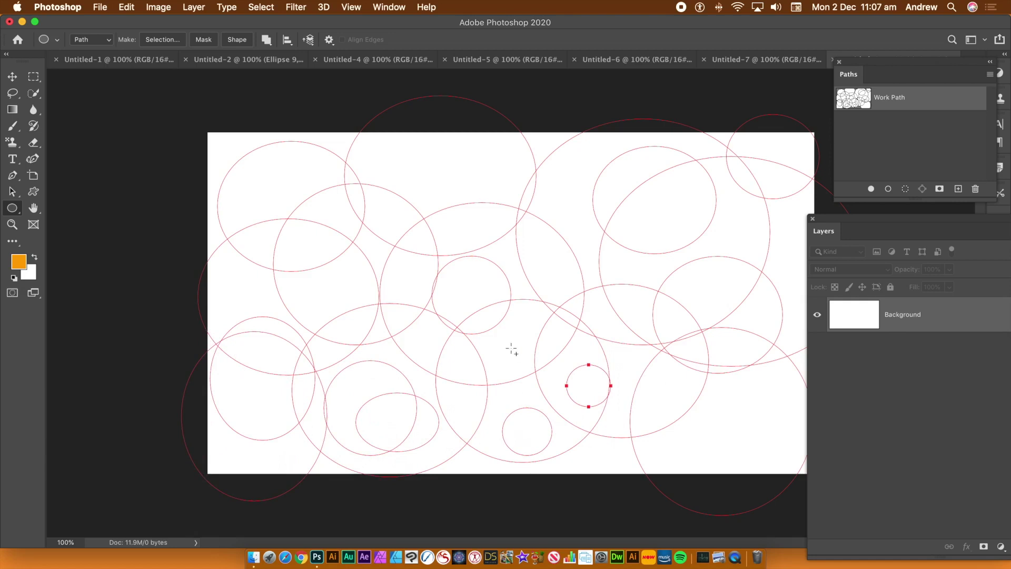
{"action": "left_click_drag", "start_coordinate": [183, 111], "coordinate": [280, 187]}
{"action": "left_click", "coordinate": [11, 193]}
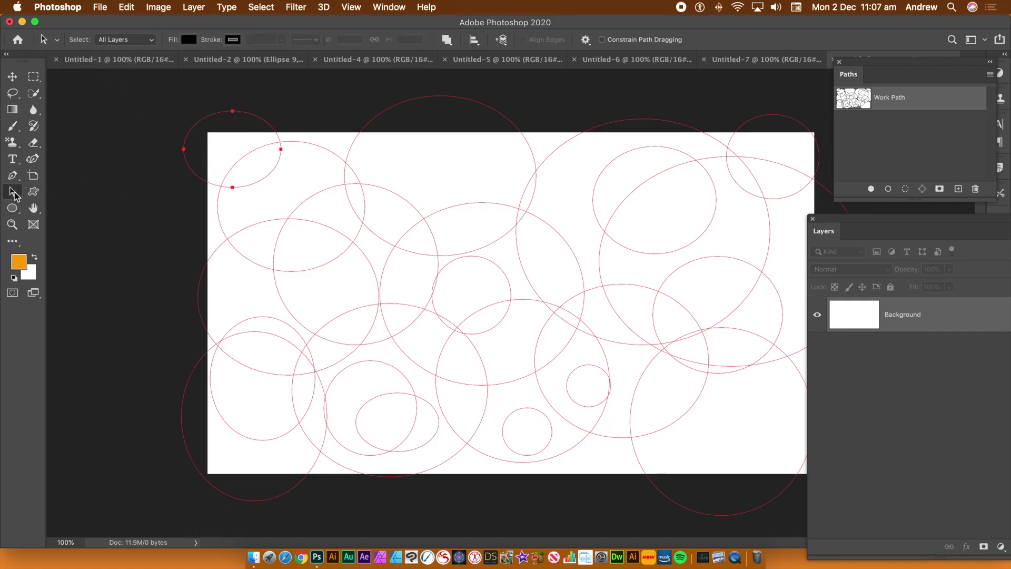
Select all ellipse paths and Warp them, pulling the top edge down, then commit.
{"action": "left_click", "coordinate": [191, 125]}
{"action": "left_click_drag", "start_coordinate": [133, 86], "coordinate": [838, 518]}
{"action": "left_click", "coordinate": [136, 8]}
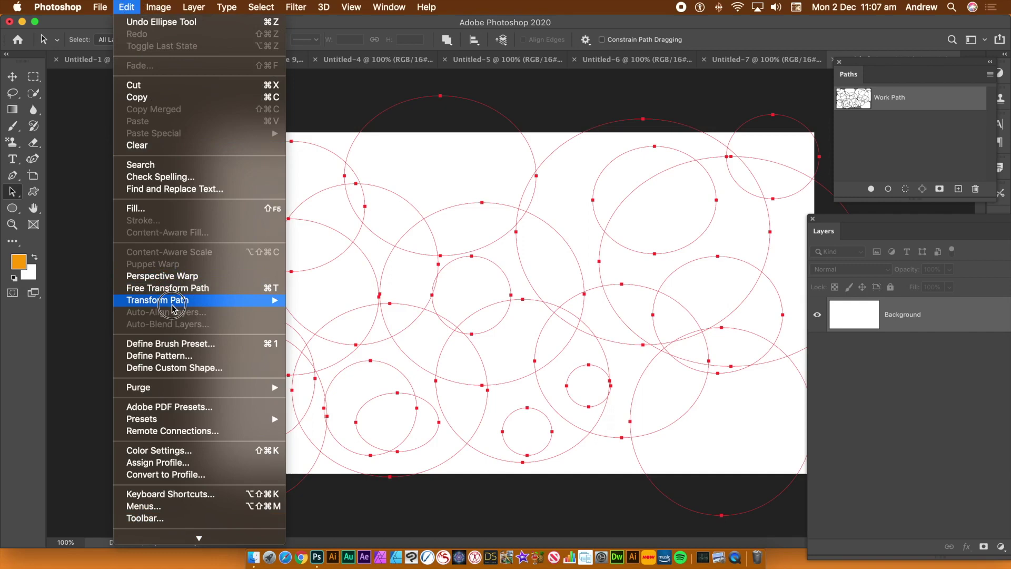
{"action": "mouse_move", "coordinate": [173, 309]}
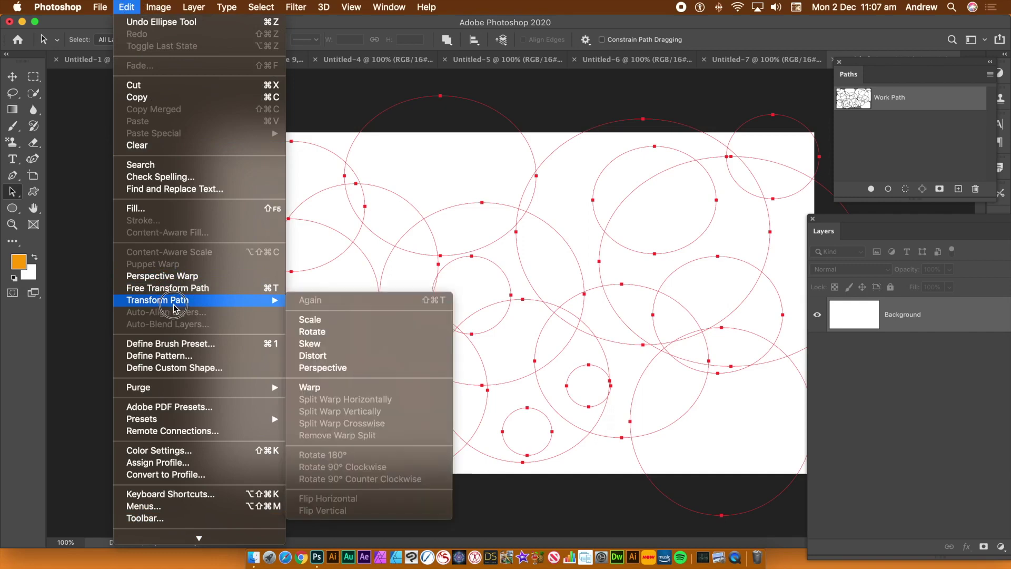
{"action": "left_click", "coordinate": [351, 392]}
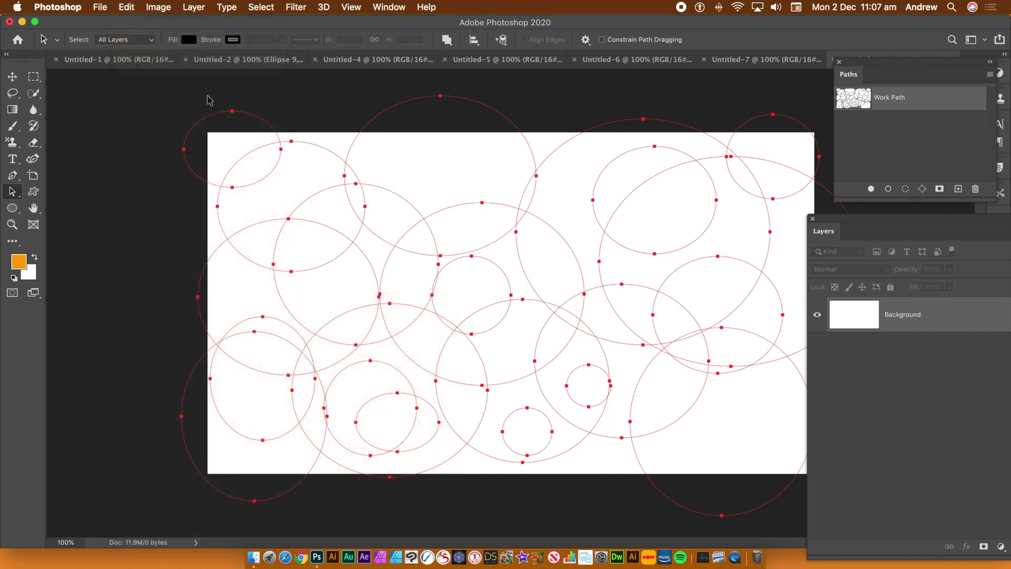
{"action": "left_click", "coordinate": [127, 8]}
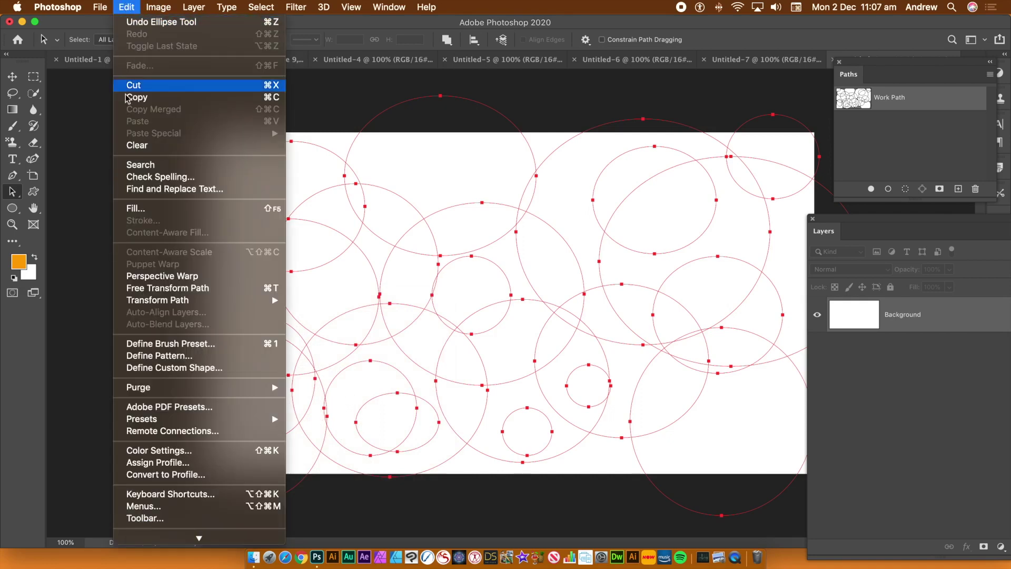
{"action": "mouse_move", "coordinate": [163, 304]}
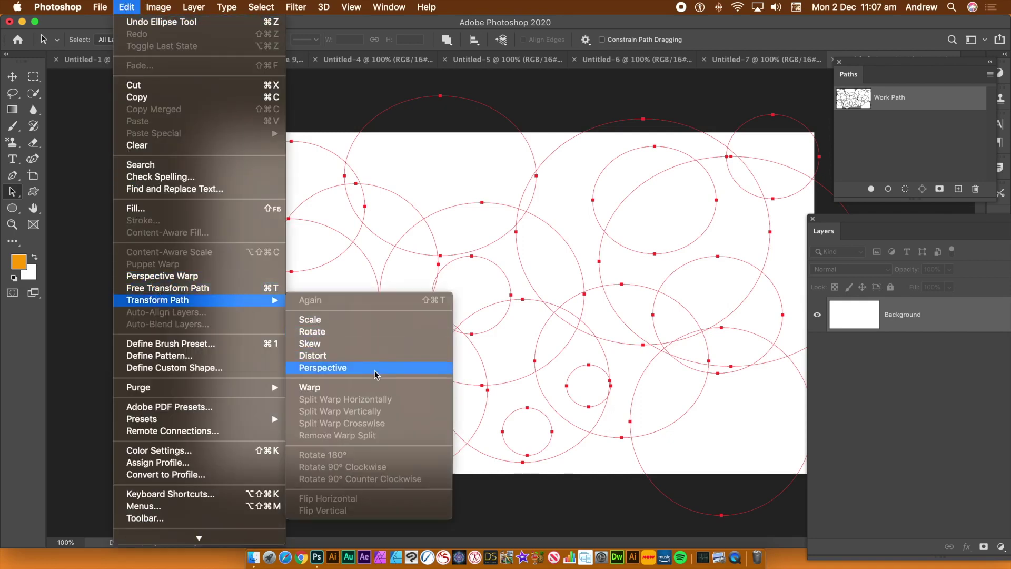
{"action": "left_click", "coordinate": [360, 392]}
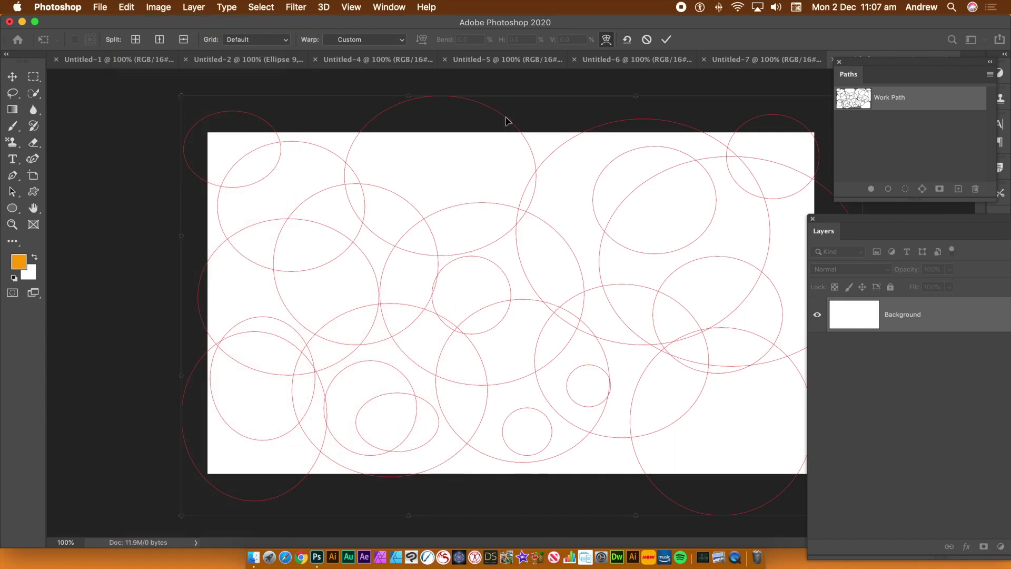
{"action": "left_click_drag", "start_coordinate": [522, 99], "coordinate": [340, 119]}
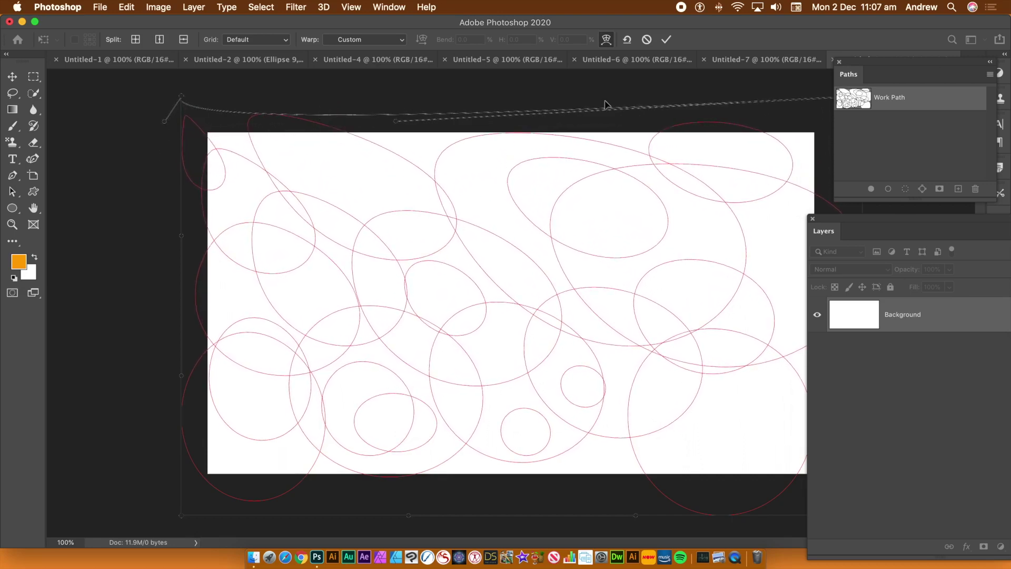
{"action": "left_click", "coordinate": [667, 39]}
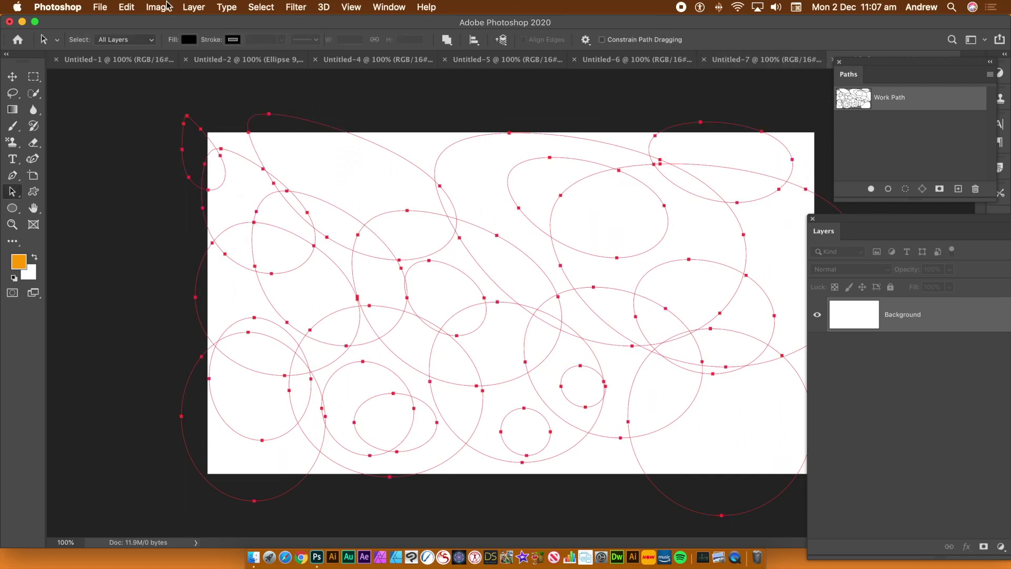
Fill the paths with the green-and-red striped pattern via Place Along Path at -340 spacing.
{"action": "left_click", "coordinate": [128, 7]}
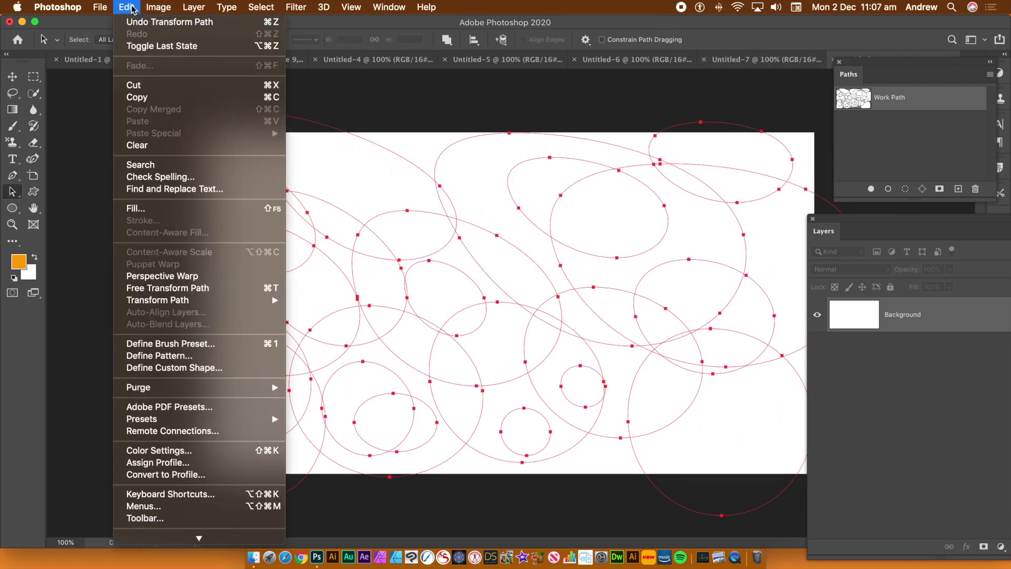
{"action": "left_click", "coordinate": [135, 214]}
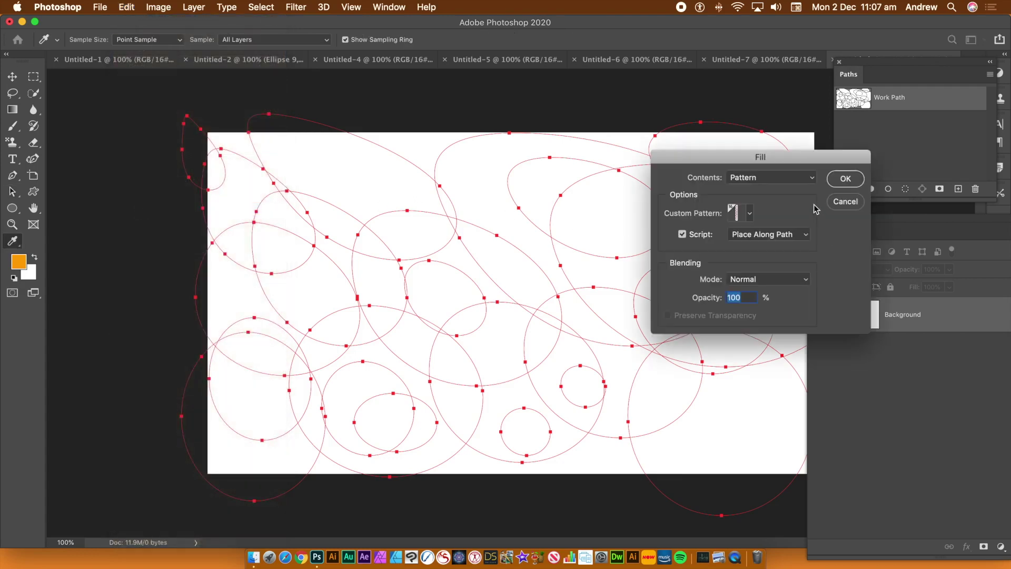
{"action": "left_click", "coordinate": [750, 213]}
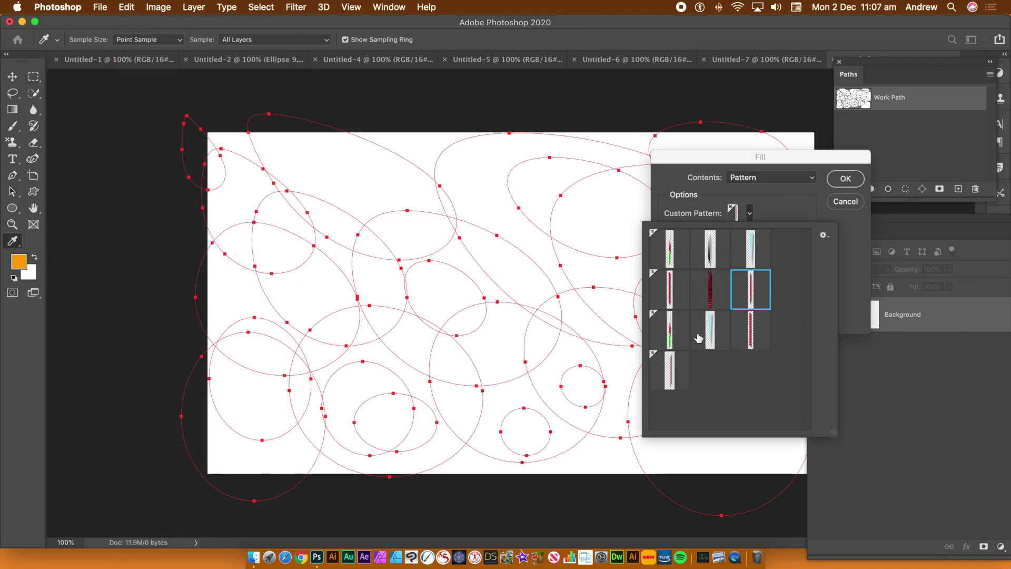
{"action": "left_click", "coordinate": [672, 337]}
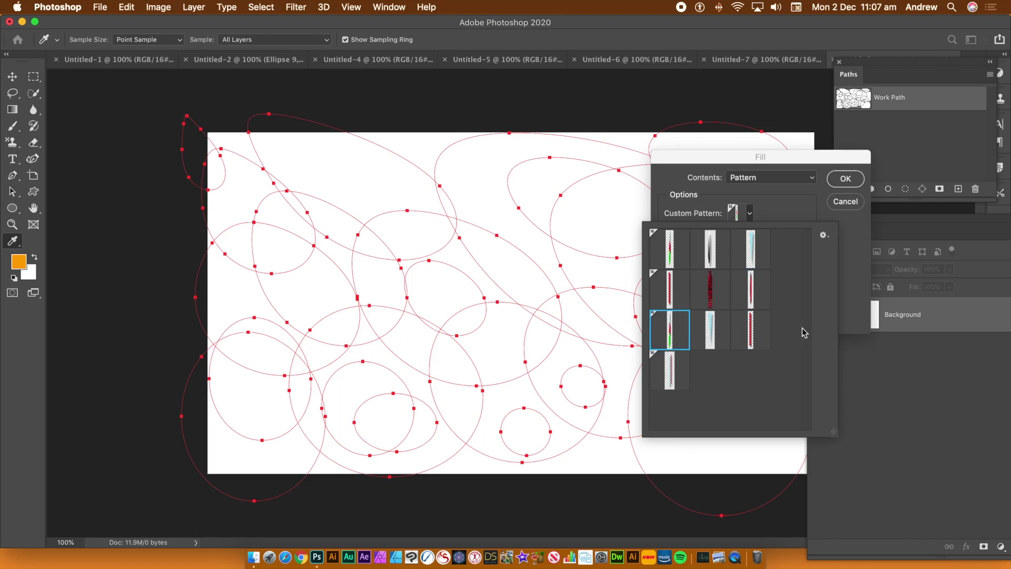
{"action": "left_click", "coordinate": [853, 315]}
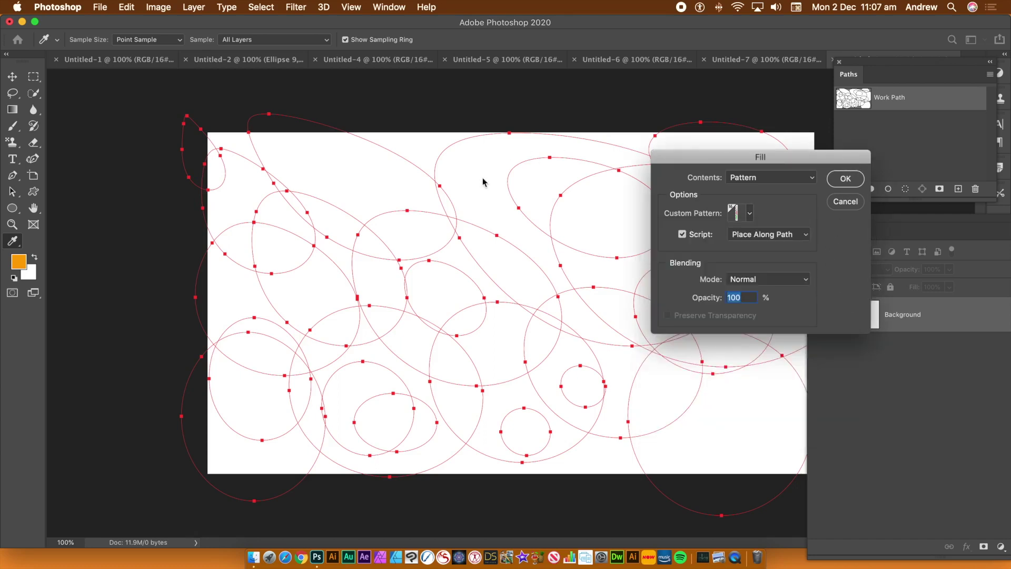
{"action": "key", "text": "Return"}
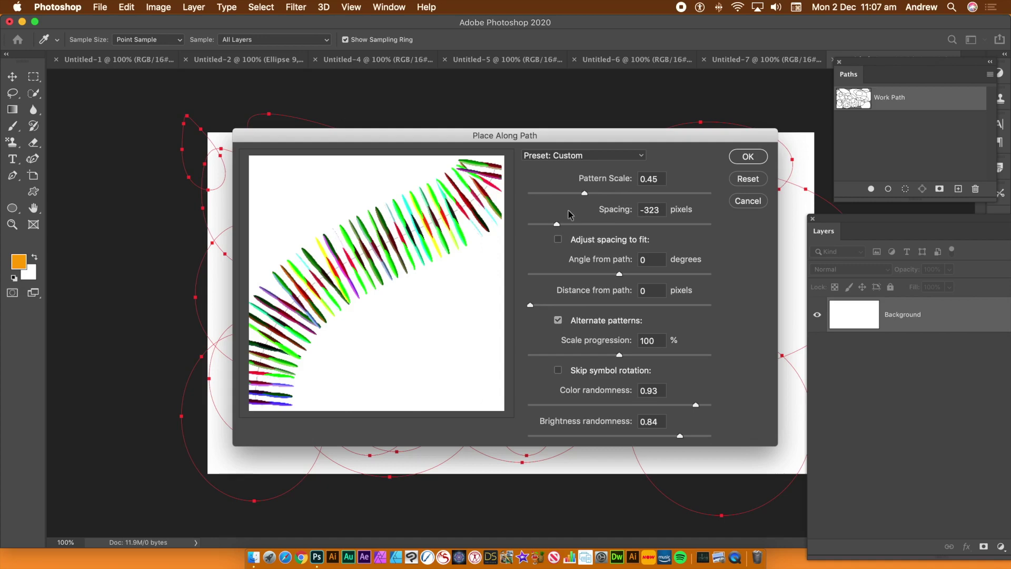
{"action": "left_click_drag", "start_coordinate": [557, 227], "coordinate": [556, 226]}
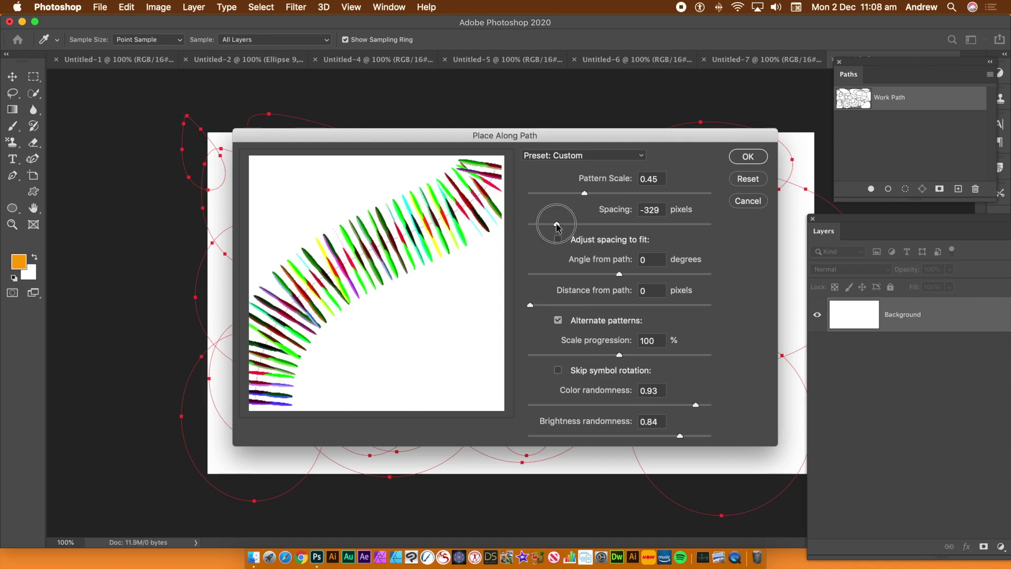
{"action": "left_click_drag", "start_coordinate": [557, 226], "coordinate": [557, 227]}
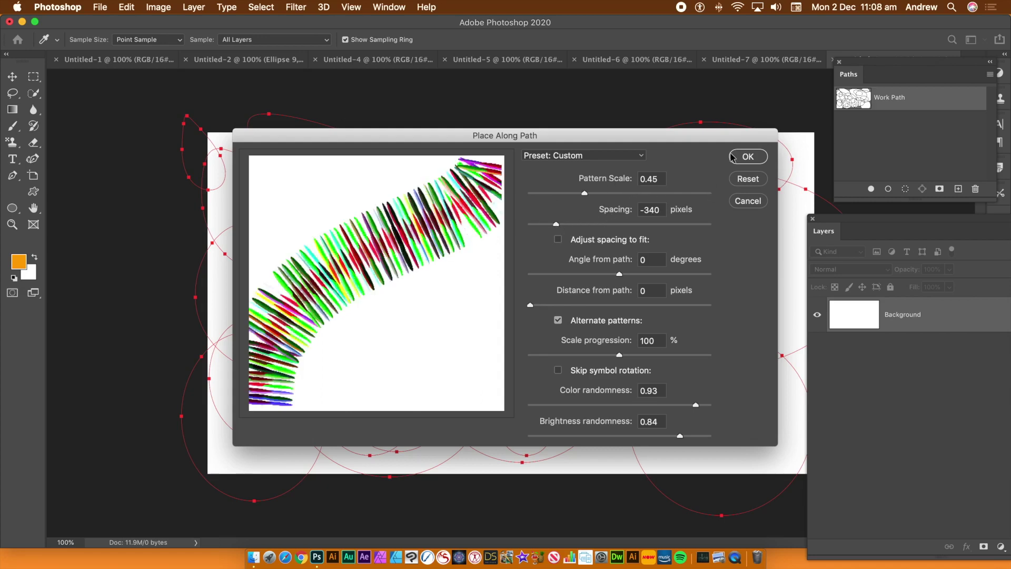
{"action": "left_click", "coordinate": [742, 157]}
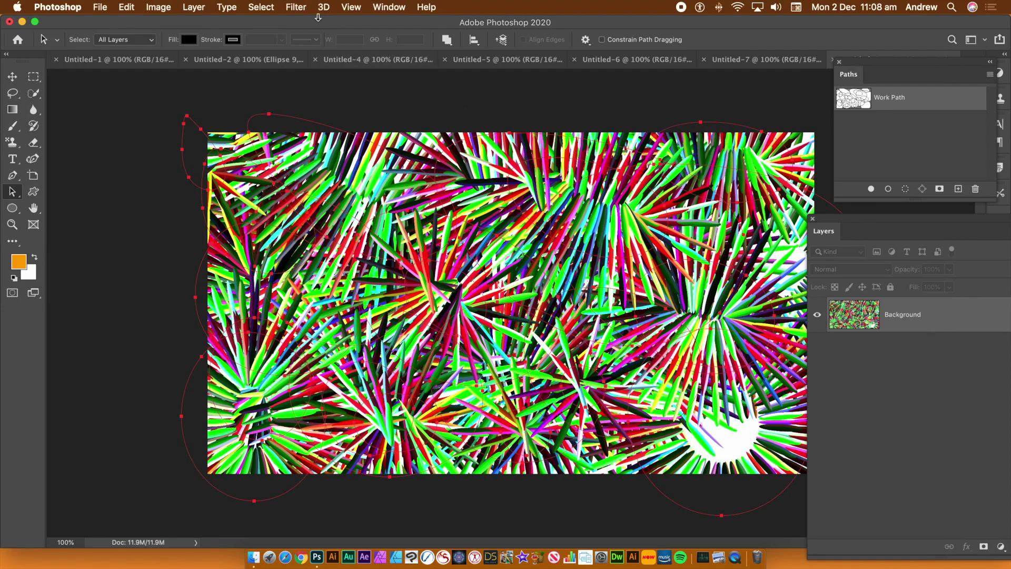
Apply the Oil Paint filter to the striped canvas.
{"action": "left_click", "coordinate": [304, 8]}
{"action": "left_click", "coordinate": [307, 24]}
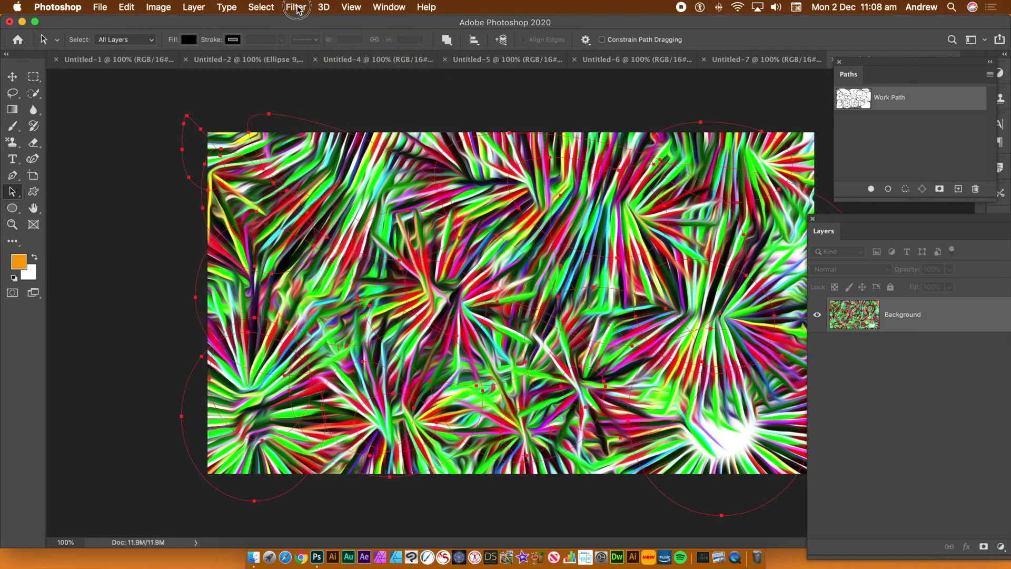
{"action": "left_click", "coordinate": [296, 8]}
{"action": "left_click", "coordinate": [299, 10]}
Try the Stylize > Emboss filter, then undo it to restore the vivid colours.
{"action": "left_click", "coordinate": [297, 8]}
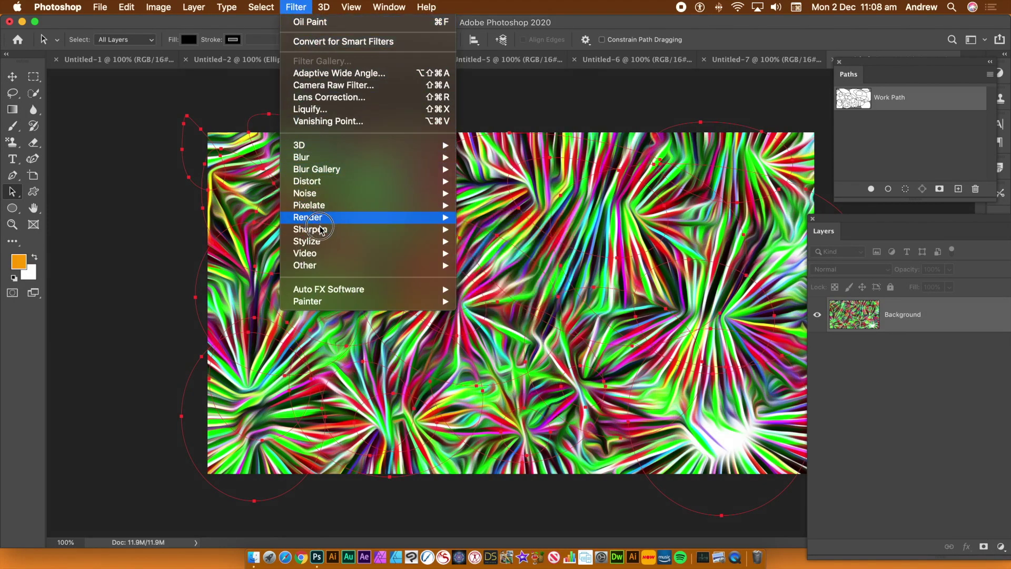
{"action": "mouse_move", "coordinate": [320, 240]}
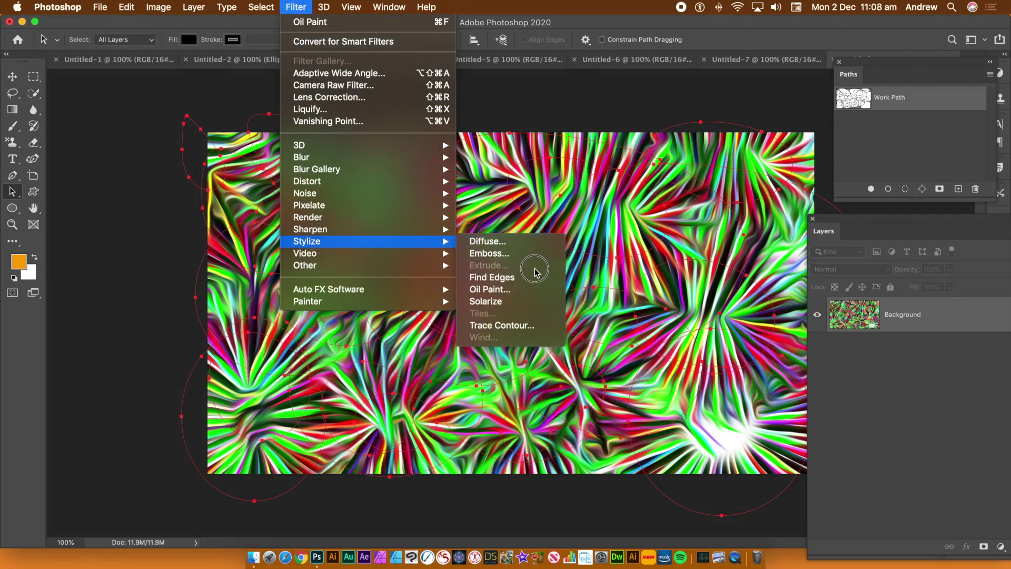
{"action": "left_click", "coordinate": [490, 254]}
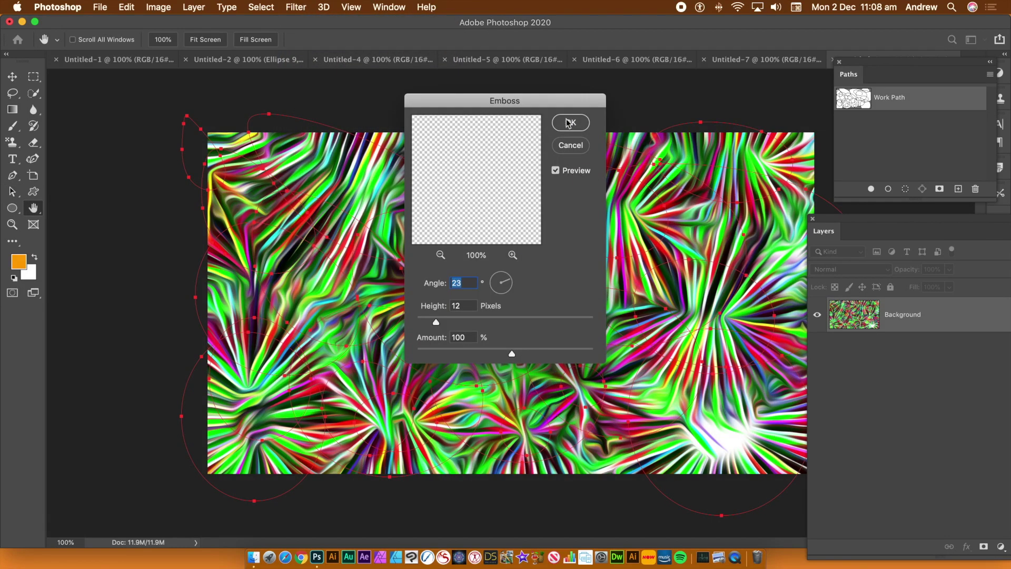
{"action": "left_click", "coordinate": [582, 123]}
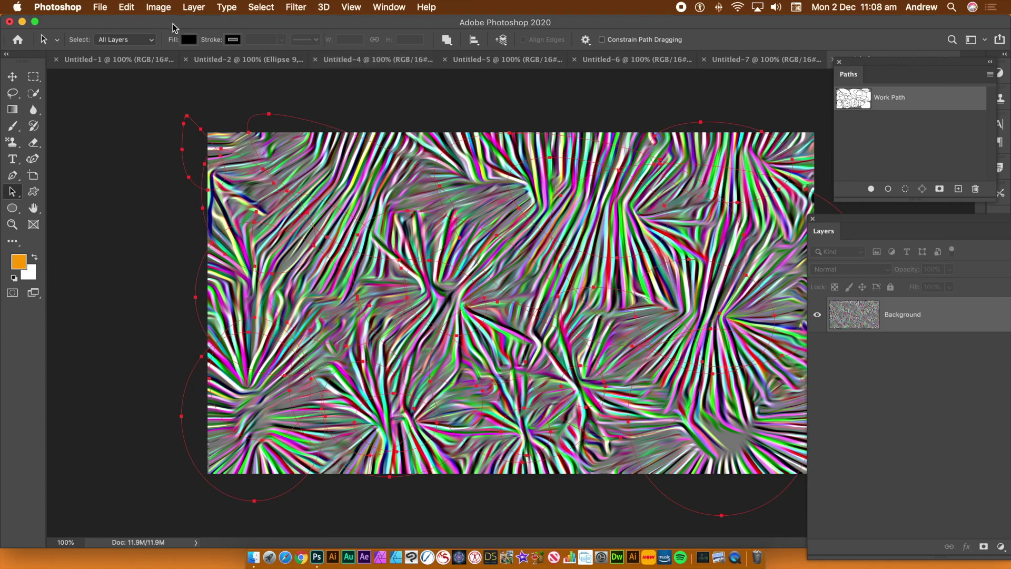
{"action": "key", "text": "super+z"}
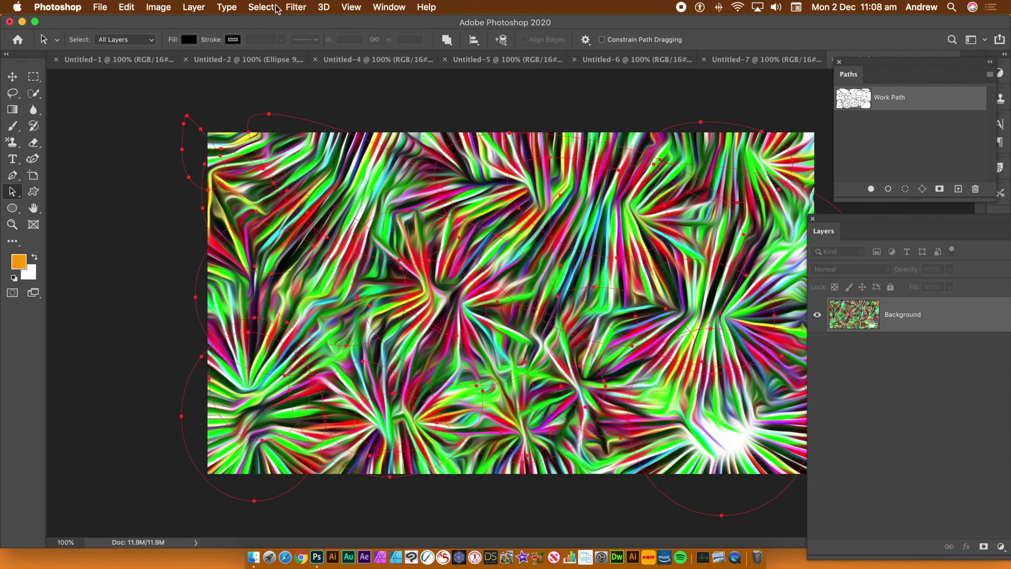
Create another blank 1920×1080 px, 72 ppi document with the default settings.
{"action": "left_click", "coordinate": [100, 7]}
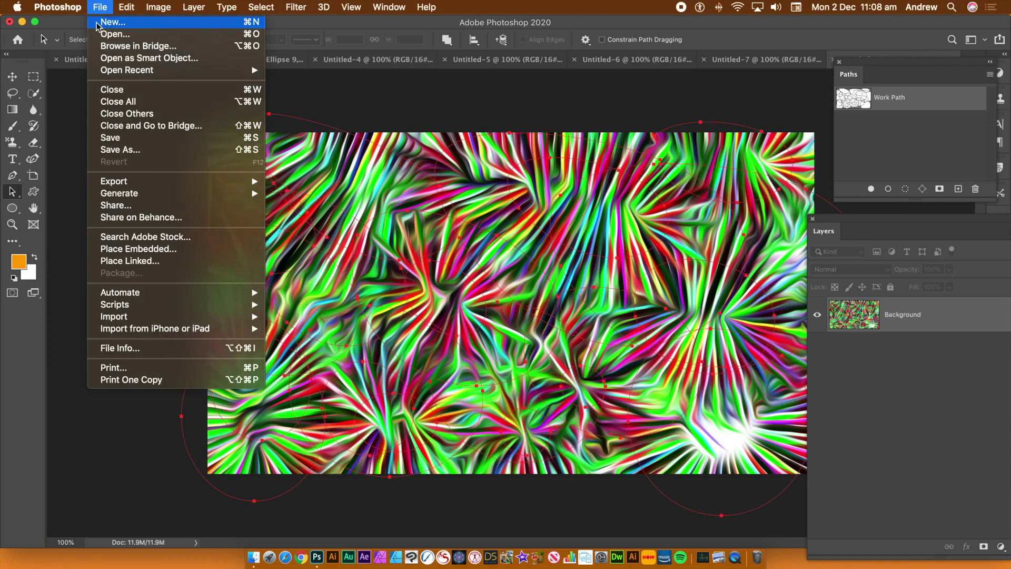
{"action": "left_click", "coordinate": [98, 24]}
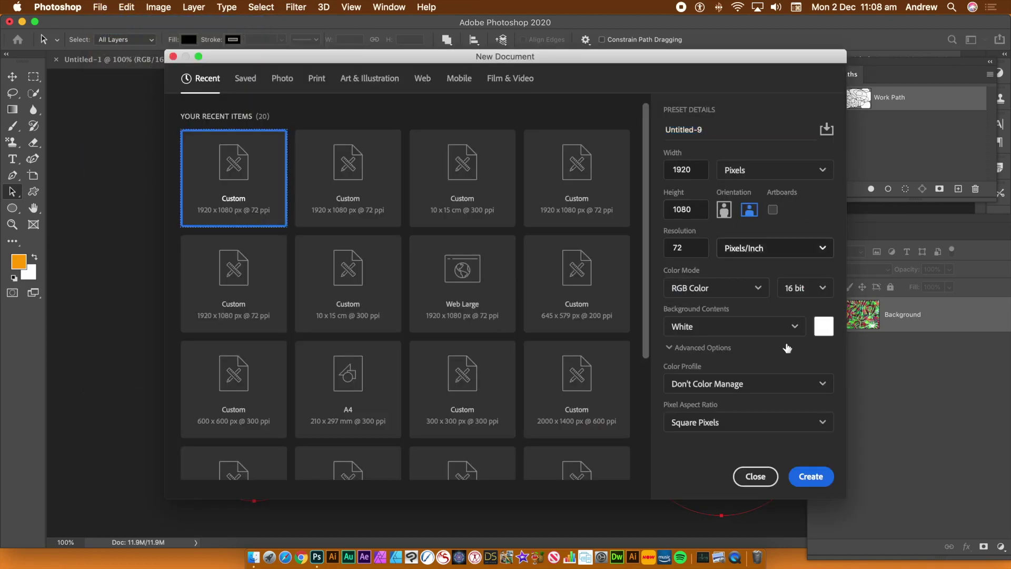
{"action": "left_click", "coordinate": [812, 476]}
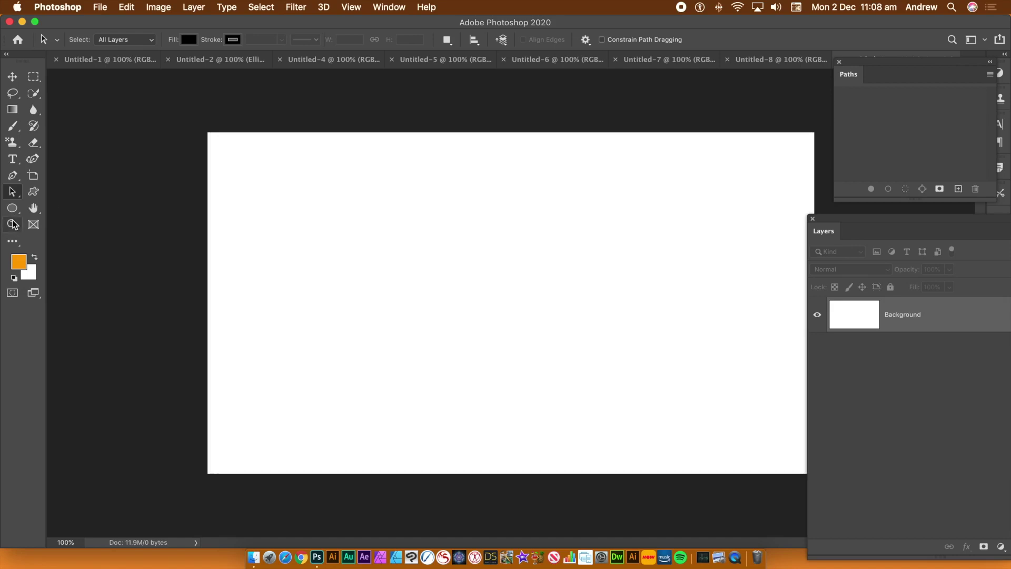
{"action": "left_click", "coordinate": [14, 208]}
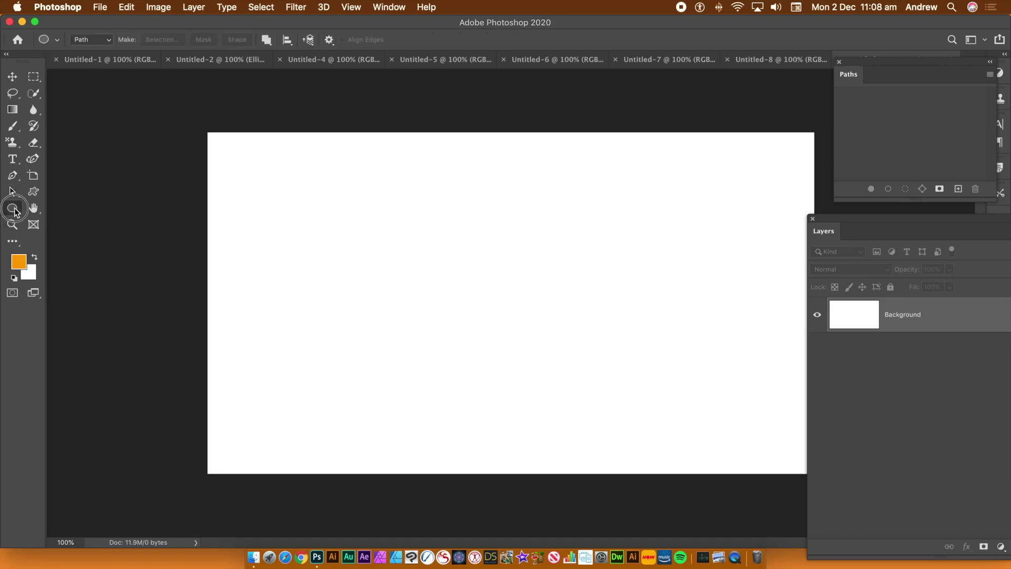
Switch to the Rectangle tool and draw overlapping rectangle paths around the canvas centre.
{"action": "left_click_drag", "start_coordinate": [14, 207], "coordinate": [42, 210]}
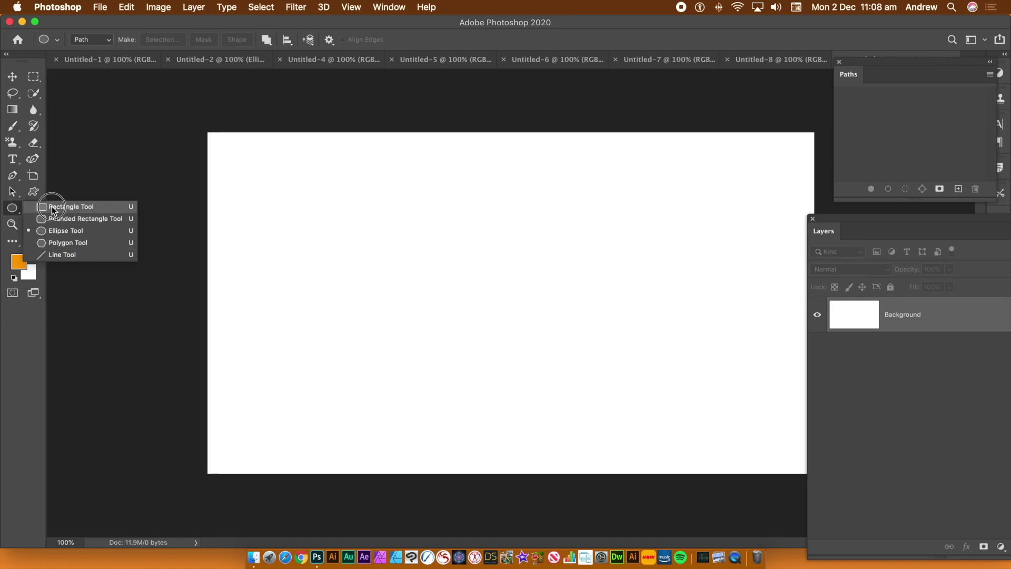
{"action": "left_click_drag", "start_coordinate": [51, 206], "coordinate": [52, 206]}
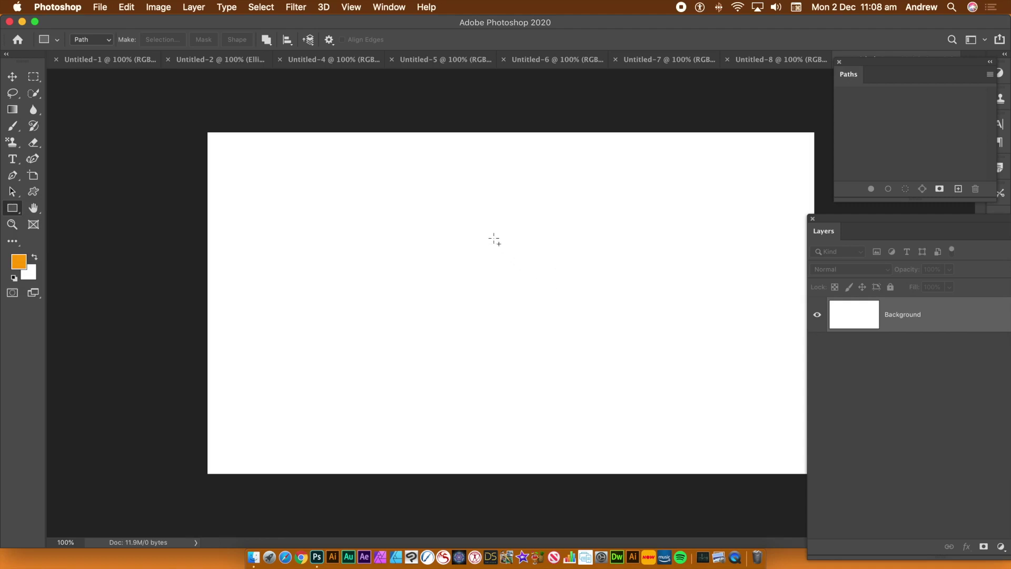
{"action": "left_click_drag", "start_coordinate": [384, 221], "coordinate": [480, 310]}
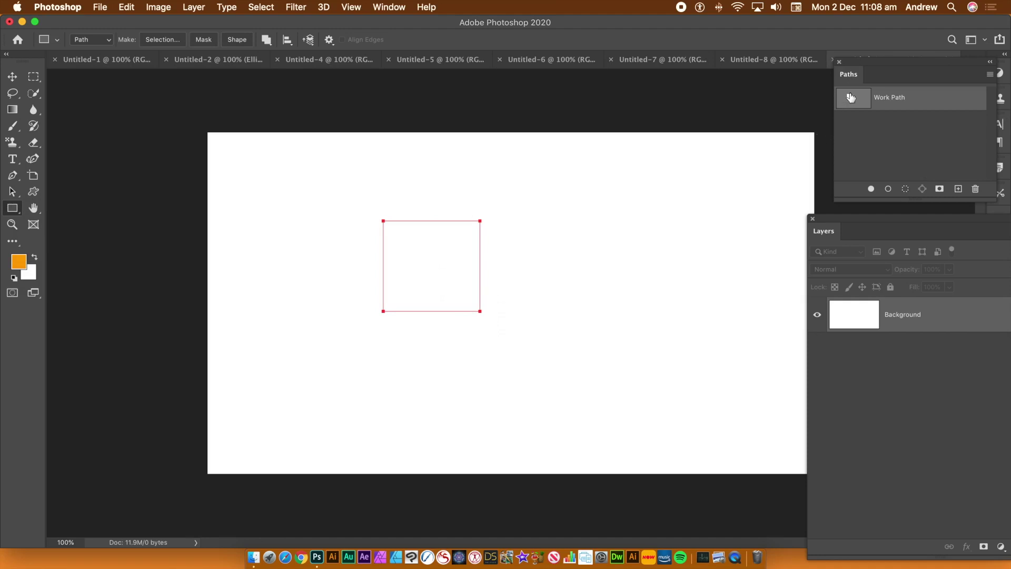
{"action": "left_click_drag", "start_coordinate": [428, 255], "coordinate": [553, 381]}
{"action": "left_click_drag", "start_coordinate": [300, 189], "coordinate": [406, 297]}
{"action": "left_click_drag", "start_coordinate": [316, 244], "coordinate": [416, 363]}
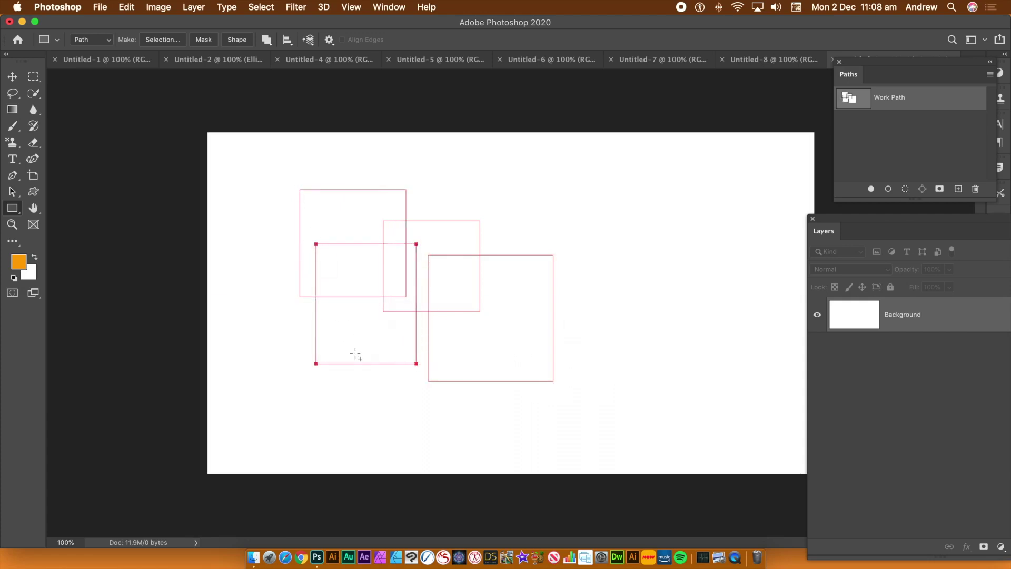
{"action": "left_click_drag", "start_coordinate": [261, 320], "coordinate": [381, 421]}
{"action": "left_click_drag", "start_coordinate": [478, 343], "coordinate": [582, 437]}
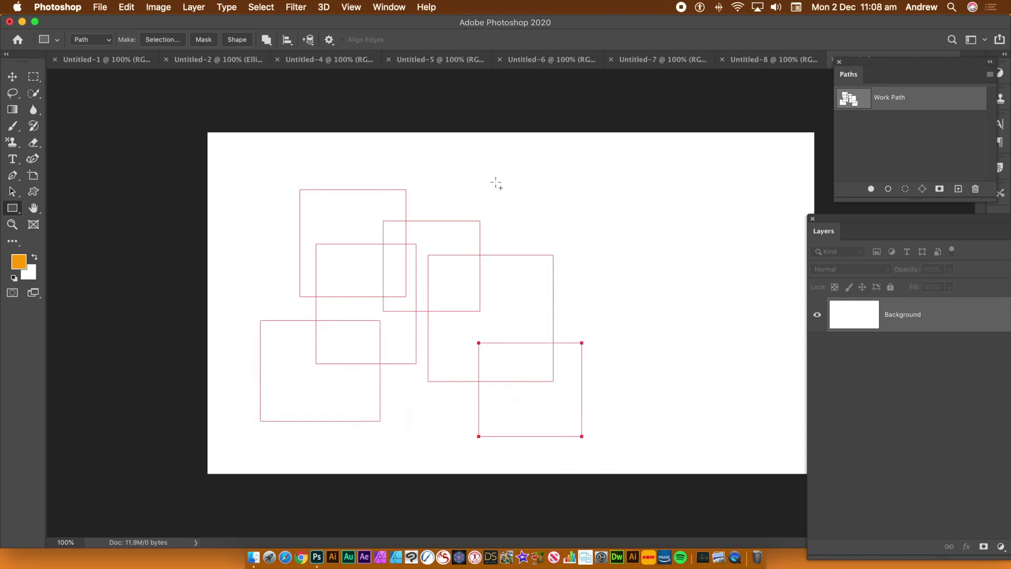
{"action": "left_click_drag", "start_coordinate": [504, 153], "coordinate": [637, 296]}
{"action": "left_click_drag", "start_coordinate": [554, 177], "coordinate": [763, 248]}
{"action": "left_click_drag", "start_coordinate": [589, 205], "coordinate": [632, 379]}
Add more rectangle paths toward the right, top and left edges, including a small square.
{"action": "left_click_drag", "start_coordinate": [653, 196], "coordinate": [810, 308]}
{"action": "left_click_drag", "start_coordinate": [682, 272], "coordinate": [766, 417]}
{"action": "left_click_drag", "start_coordinate": [609, 331], "coordinate": [726, 372]}
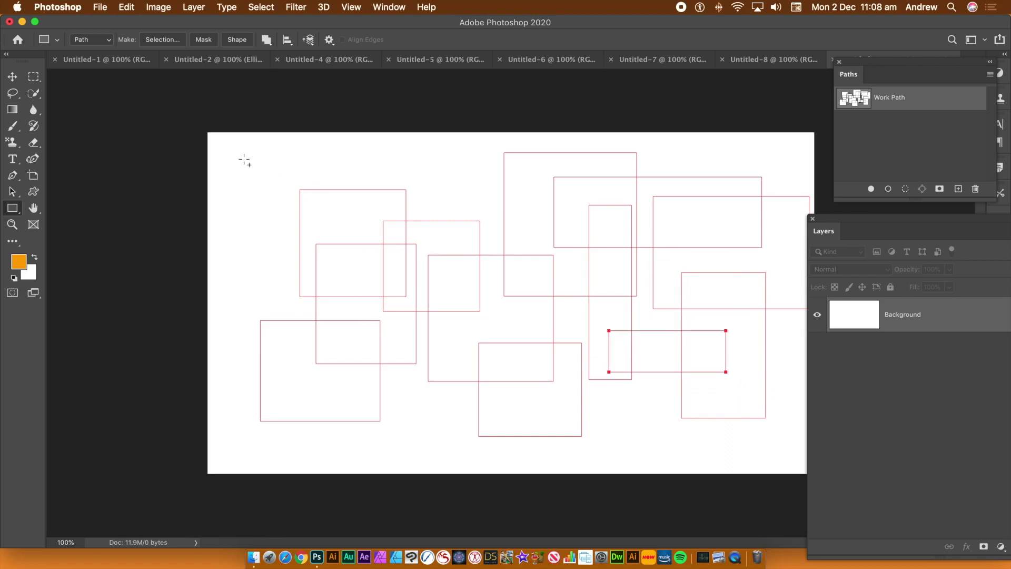
{"action": "left_click_drag", "start_coordinate": [237, 155], "coordinate": [321, 230]}
{"action": "left_click_drag", "start_coordinate": [337, 129], "coordinate": [467, 261]}
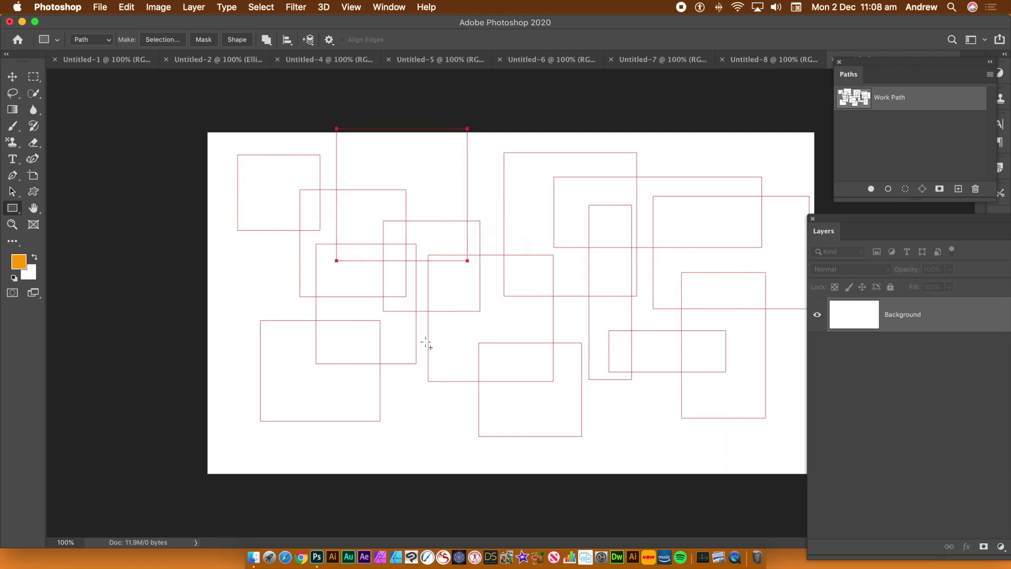
{"action": "left_click_drag", "start_coordinate": [402, 342], "coordinate": [454, 398]}
{"action": "left_click_drag", "start_coordinate": [279, 375], "coordinate": [358, 461]}
{"action": "left_click_drag", "start_coordinate": [187, 239], "coordinate": [287, 363]}
{"action": "left_click_drag", "start_coordinate": [489, 306], "coordinate": [518, 335]}
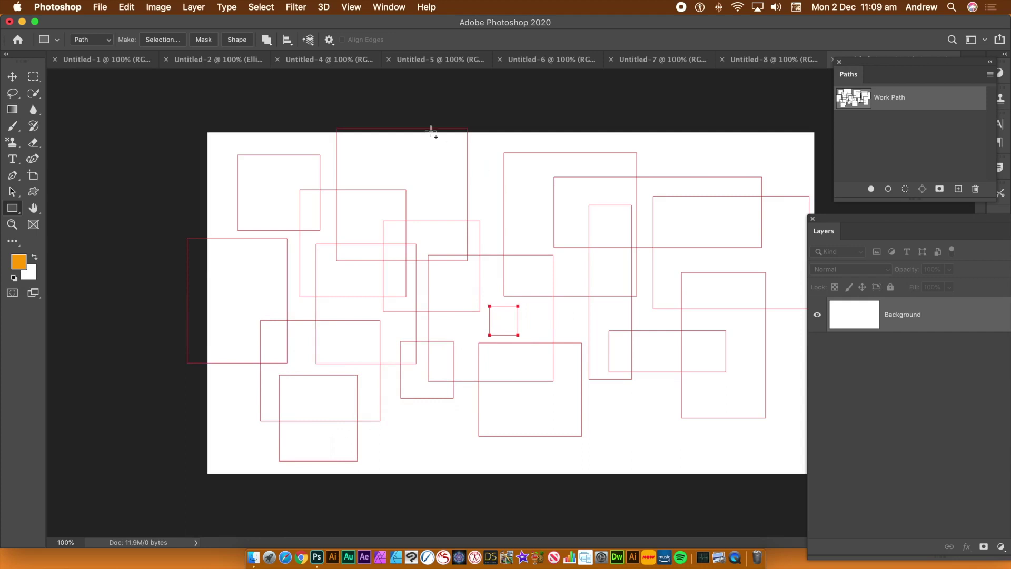
{"action": "left_click_drag", "start_coordinate": [413, 139], "coordinate": [534, 195]}
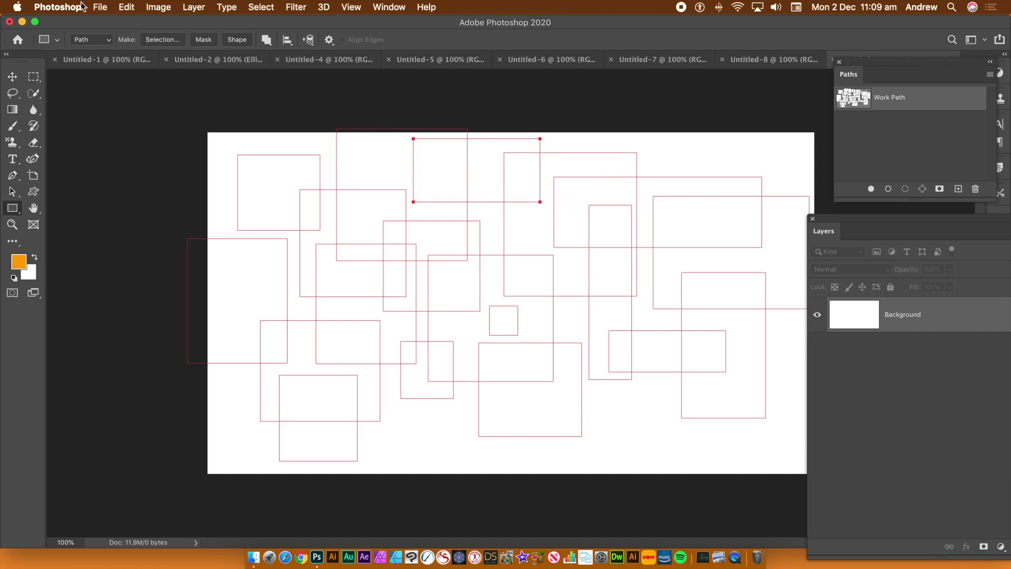
{"action": "left_click", "coordinate": [121, 7]}
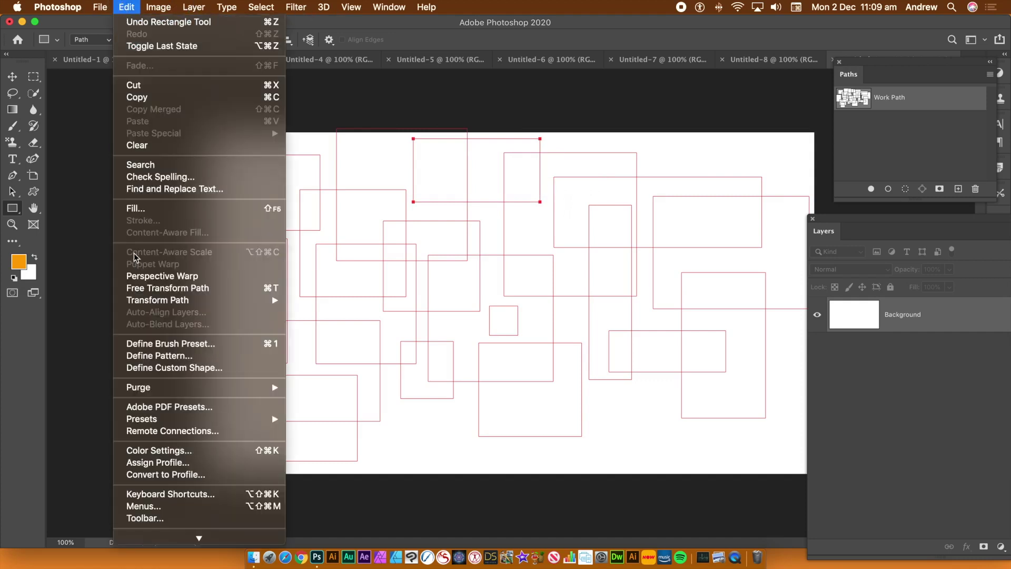
Fill the rectangle paths with a different striped pattern via Place Along Path at -300 spacing.
{"action": "left_click", "coordinate": [136, 208]}
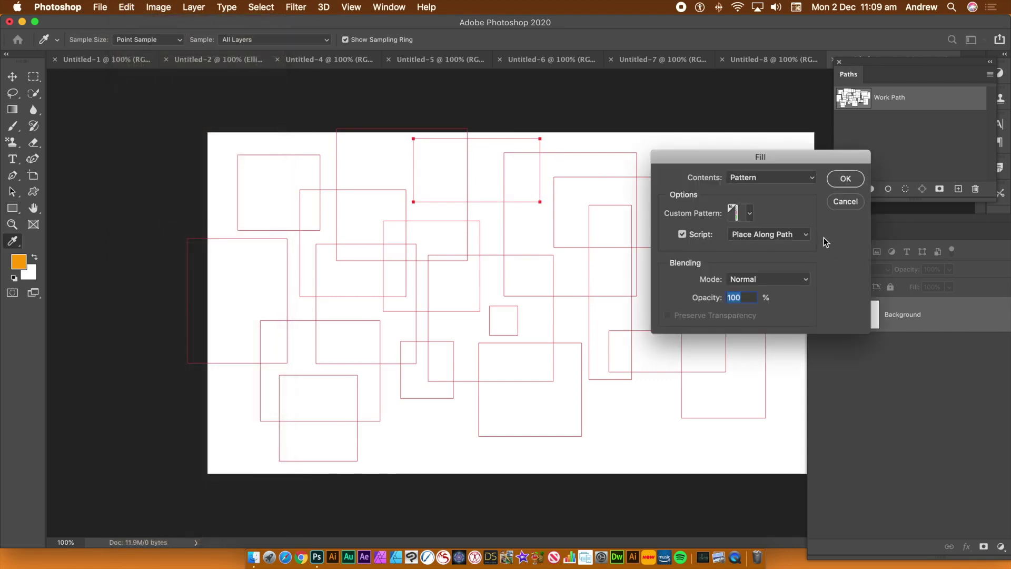
{"action": "left_click", "coordinate": [750, 214]}
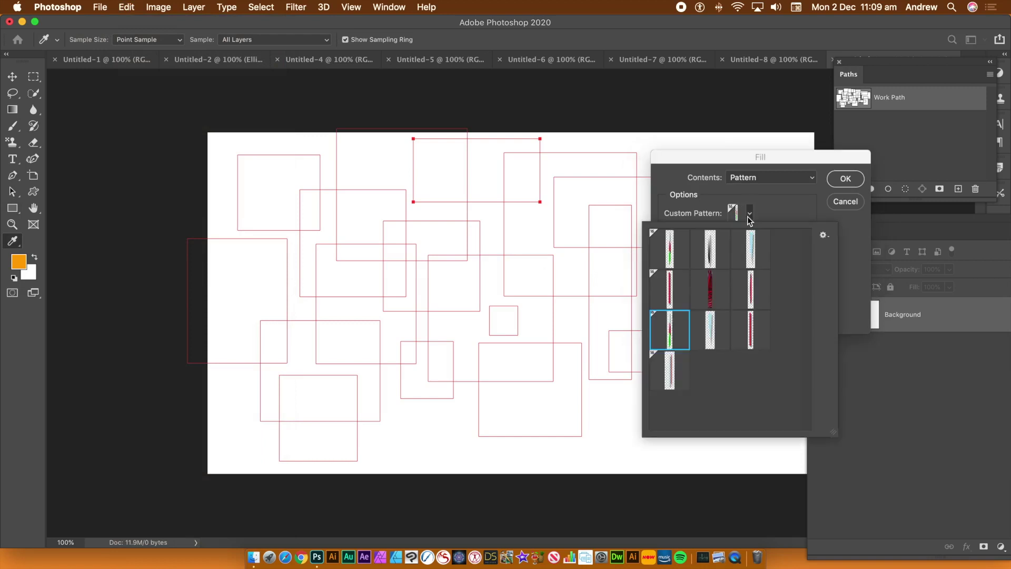
{"action": "left_click", "coordinate": [721, 336]}
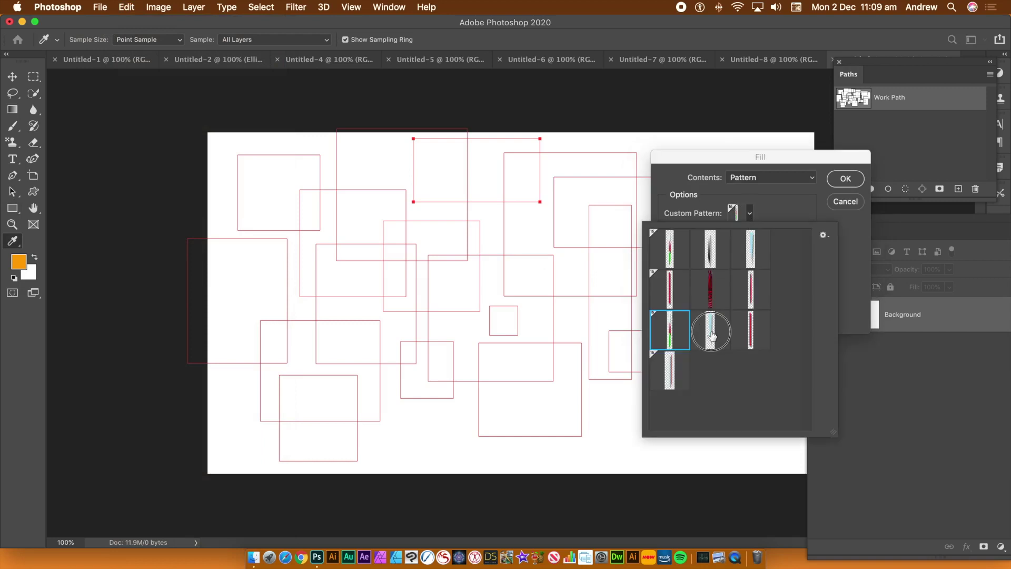
{"action": "left_click", "coordinate": [846, 309]}
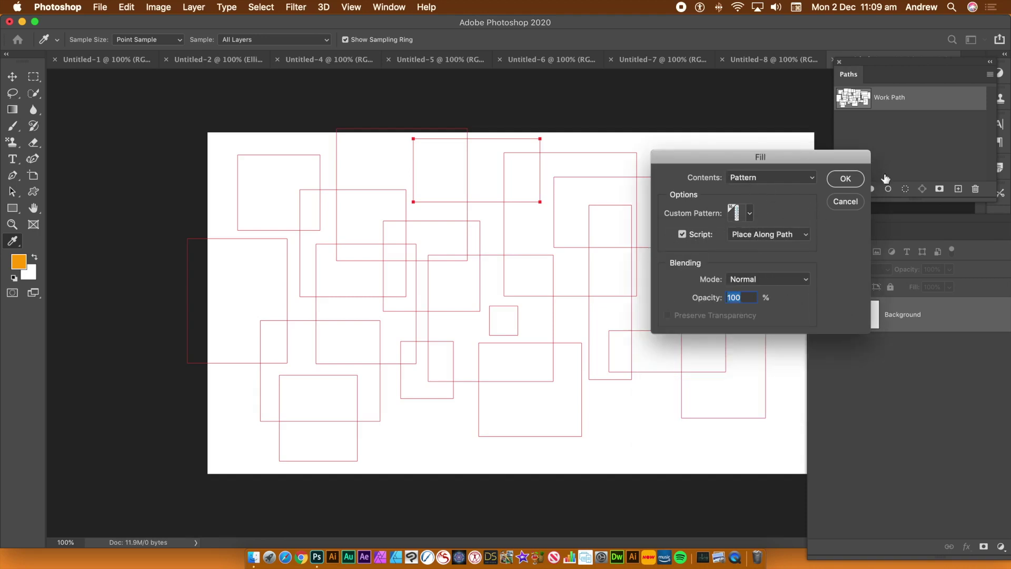
{"action": "left_click", "coordinate": [834, 181]}
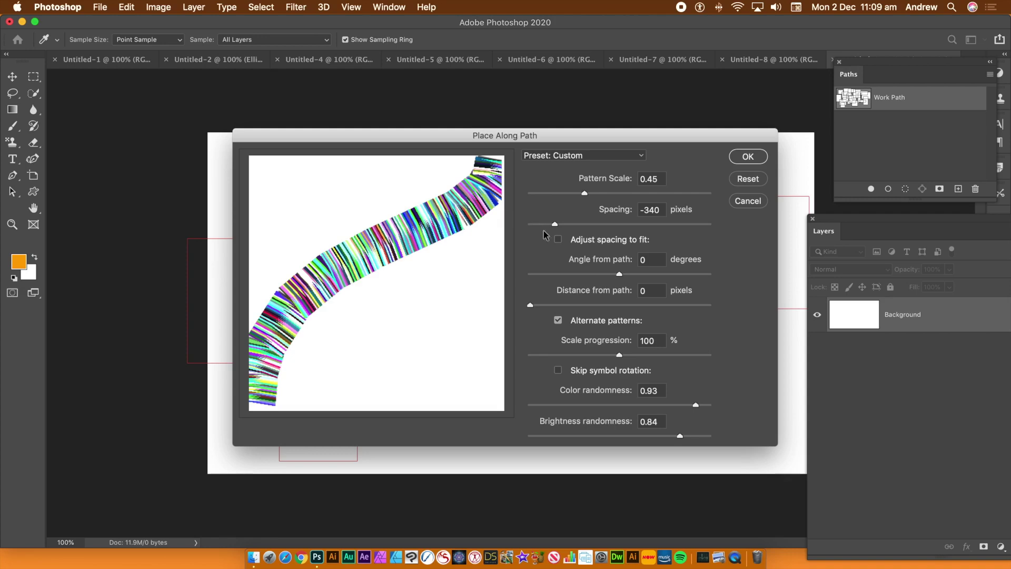
{"action": "left_click_drag", "start_coordinate": [554, 228], "coordinate": [559, 228]}
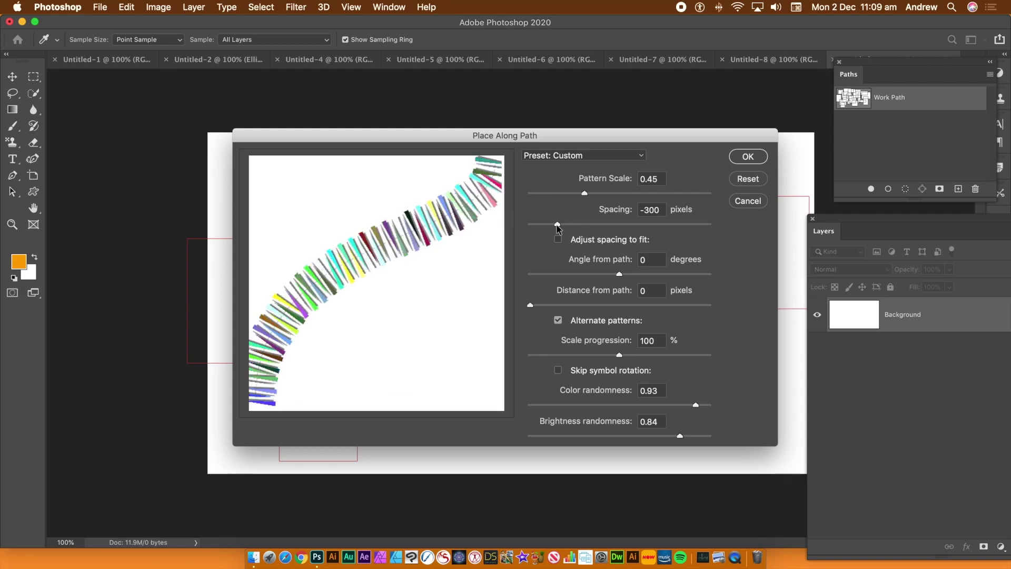
{"action": "left_click", "coordinate": [752, 160]}
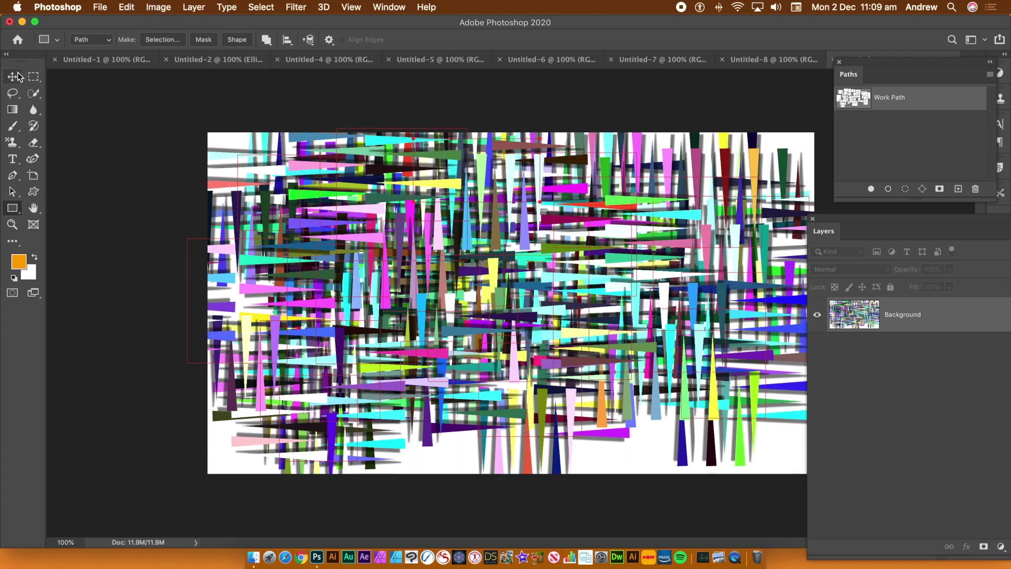
Select all rectangle paths and shift them up and to the left.
{"action": "left_click", "coordinate": [12, 193]}
{"action": "left_click_drag", "start_coordinate": [132, 103], "coordinate": [867, 498]}
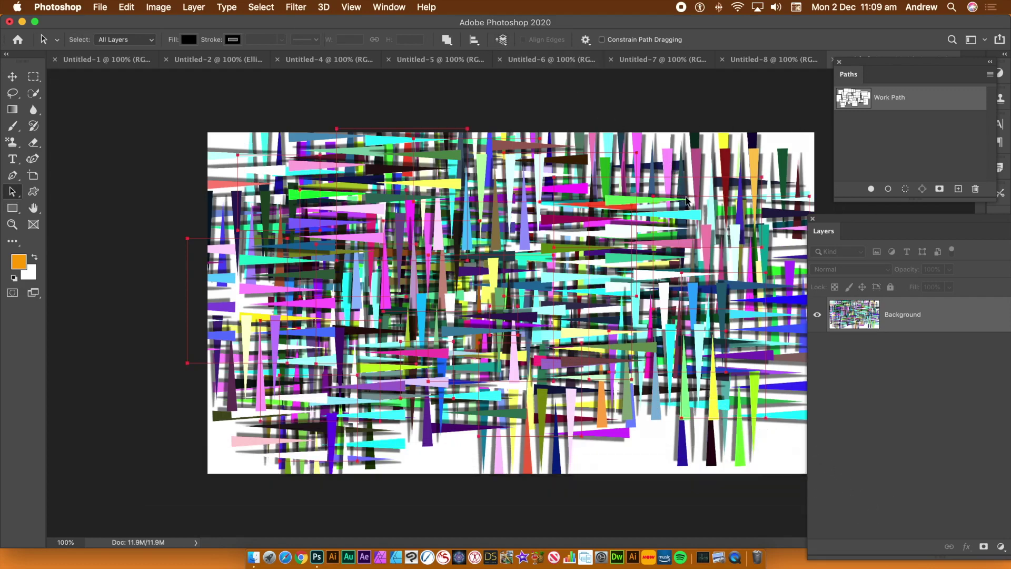
{"action": "left_click_drag", "start_coordinate": [686, 200], "coordinate": [557, 145]}
Render a second Place Along Path pattern fill along the moved rectangle paths.
{"action": "left_click", "coordinate": [127, 7]}
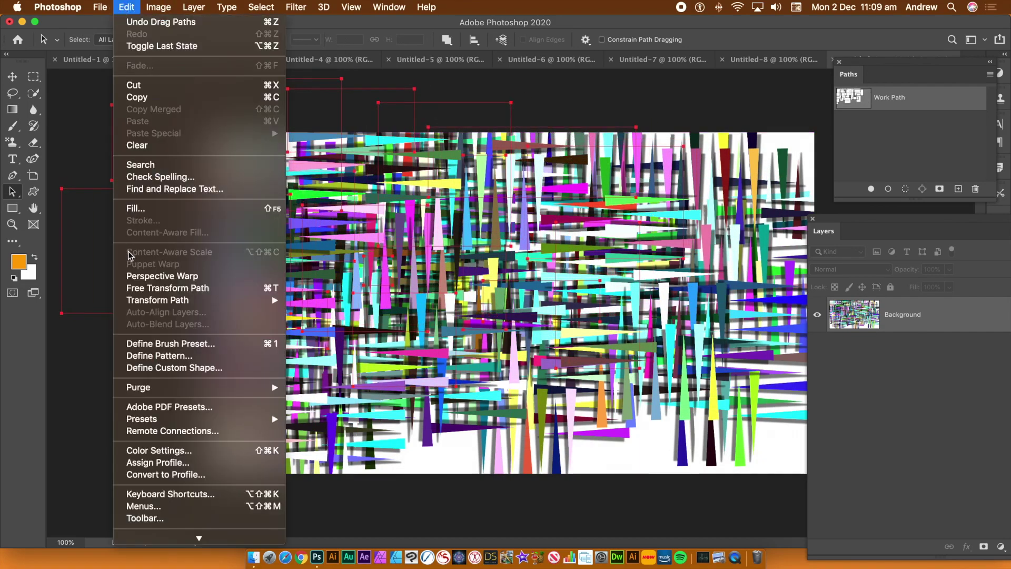
{"action": "left_click", "coordinate": [132, 208]}
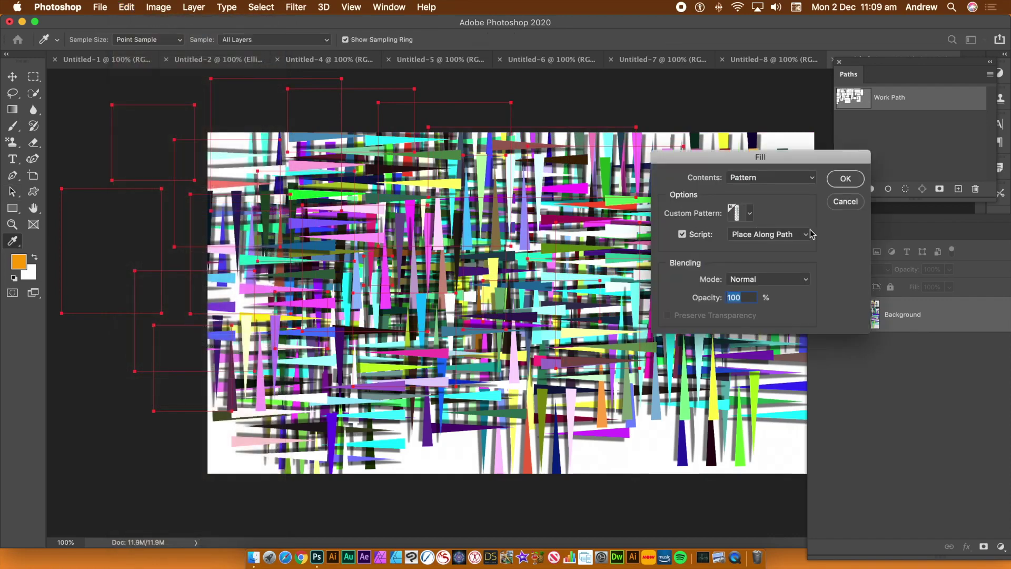
{"action": "left_click", "coordinate": [857, 181]}
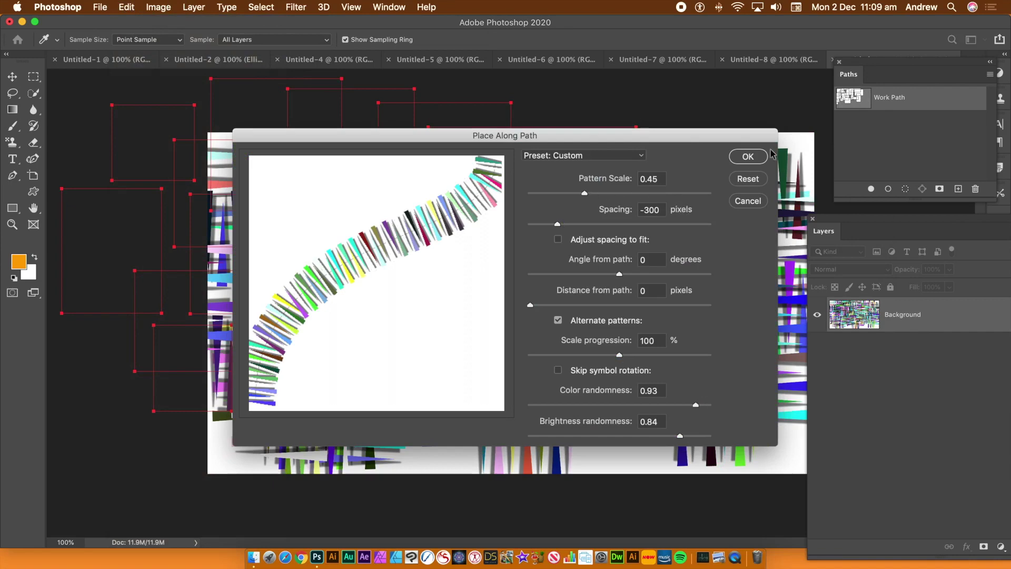
{"action": "left_click", "coordinate": [747, 159]}
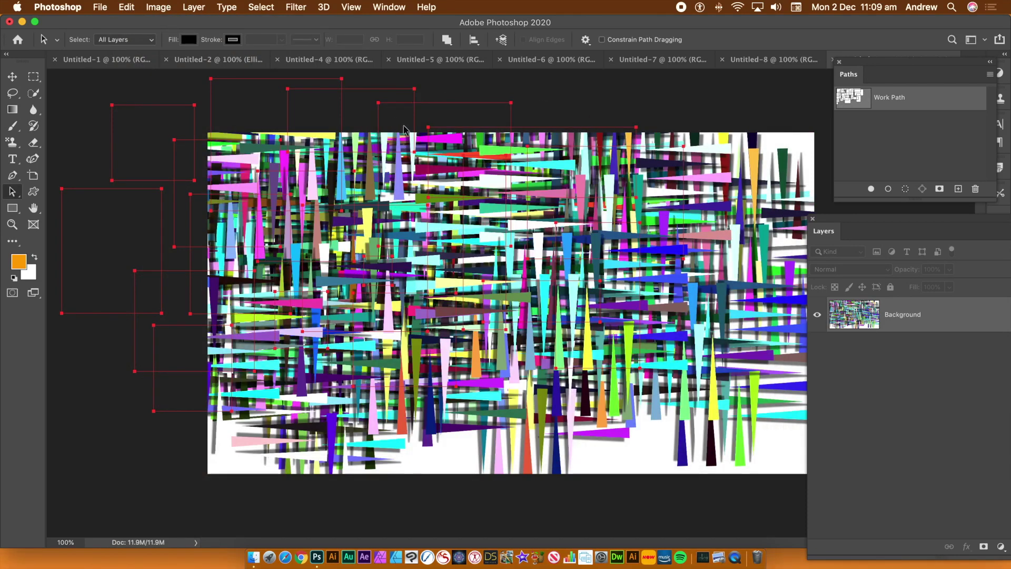
{"action": "left_click", "coordinate": [13, 208]}
Deselect the paths and add rectangles across the lower right and bottom edge.
{"action": "left_click", "coordinate": [486, 343]}
{"action": "mouse_move", "coordinate": [504, 301]}
{"action": "left_mouse_down"}
{"action": "mouse_move", "coordinate": [637, 400]}
{"action": "mouse_move", "coordinate": [681, 460]}
{"action": "left_mouse_up"}
{"action": "mouse_move", "coordinate": [557, 240]}
{"action": "left_mouse_down"}
{"action": "mouse_move", "coordinate": [648, 341]}
{"action": "mouse_move", "coordinate": [705, 357]}
{"action": "left_mouse_up"}
{"action": "mouse_move", "coordinate": [643, 253]}
{"action": "left_mouse_down"}
{"action": "mouse_move", "coordinate": [835, 474]}
{"action": "mouse_move", "coordinate": [854, 480]}
{"action": "left_mouse_up"}
{"action": "left_click_drag", "start_coordinate": [706, 308], "coordinate": [794, 450]}
{"action": "left_click_drag", "start_coordinate": [648, 378], "coordinate": [712, 452]}
{"action": "left_click_drag", "start_coordinate": [575, 411], "coordinate": [630, 462]}
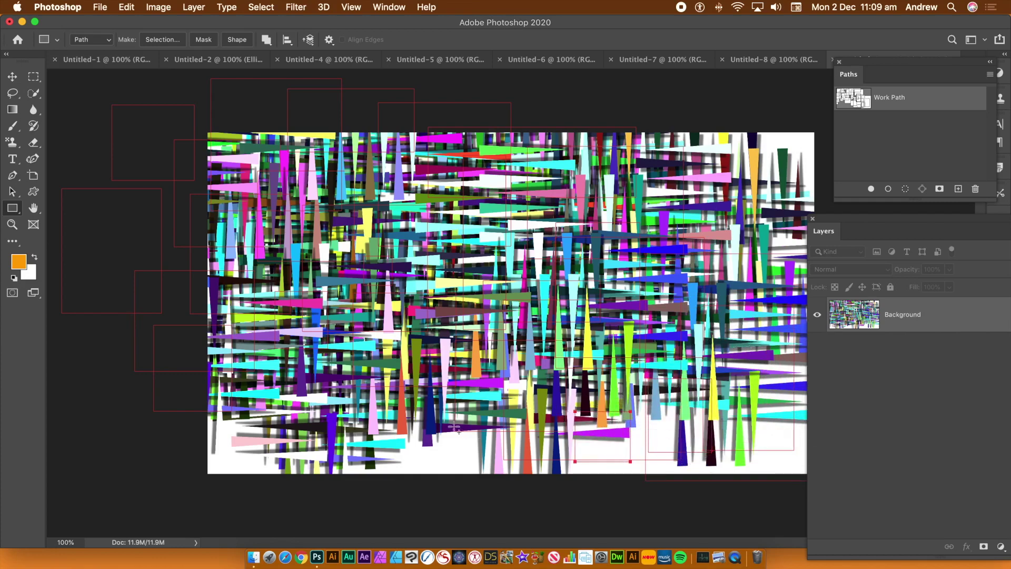
Add rectangles along the bottom, upper middle, top-right corner and bottom-left edge.
{"action": "left_click_drag", "start_coordinate": [402, 407], "coordinate": [475, 462]}
{"action": "left_click_drag", "start_coordinate": [209, 397], "coordinate": [299, 464]}
{"action": "left_click_drag", "start_coordinate": [393, 146], "coordinate": [460, 238]}
{"action": "left_click_drag", "start_coordinate": [345, 163], "coordinate": [397, 224]}
{"action": "left_click_drag", "start_coordinate": [512, 226], "coordinate": [550, 262]}
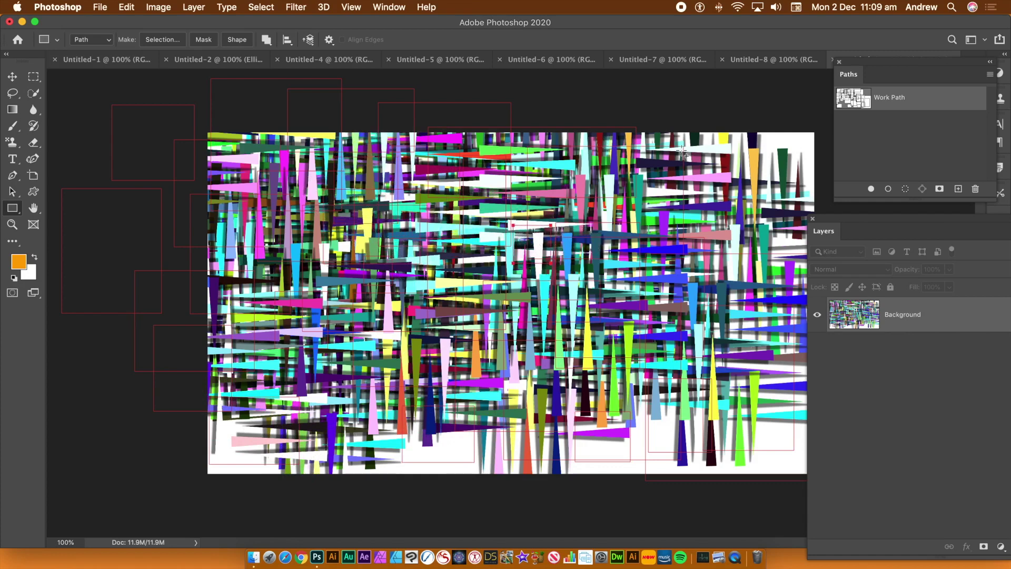
{"action": "left_click_drag", "start_coordinate": [726, 120], "coordinate": [770, 158]}
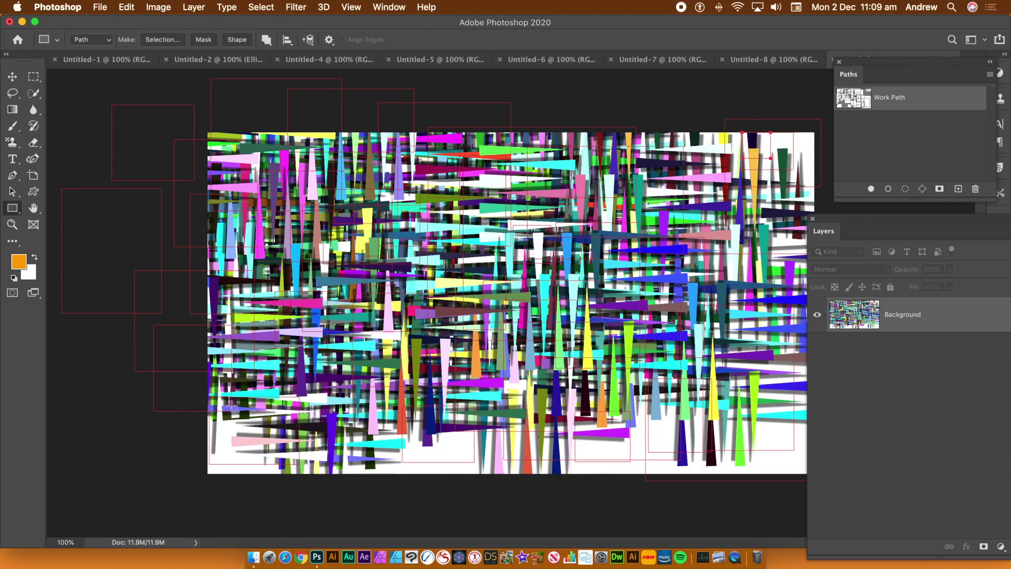
{"action": "left_click_drag", "start_coordinate": [232, 410], "coordinate": [274, 490]}
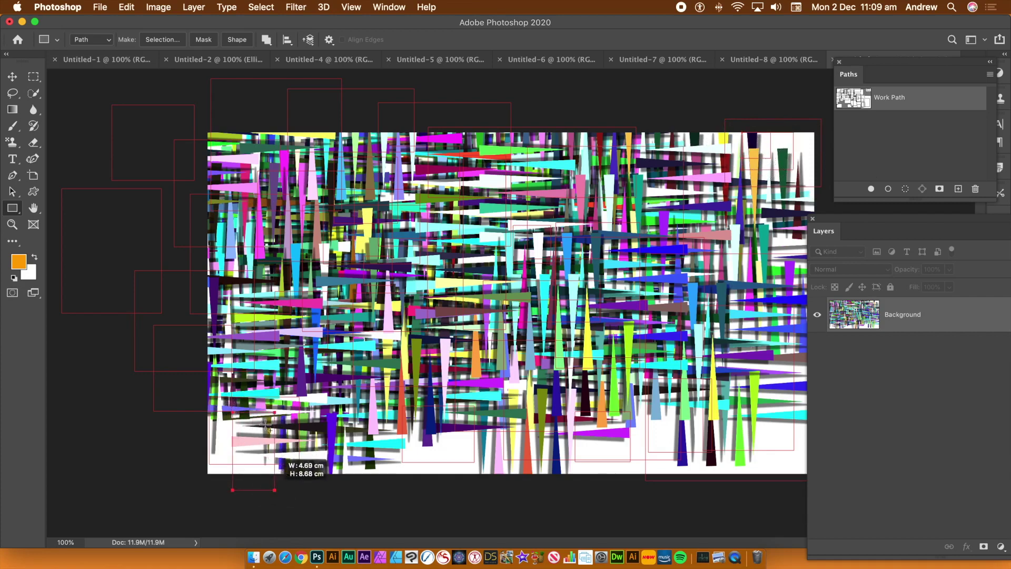
{"action": "left_click_drag", "start_coordinate": [337, 322], "coordinate": [360, 345]}
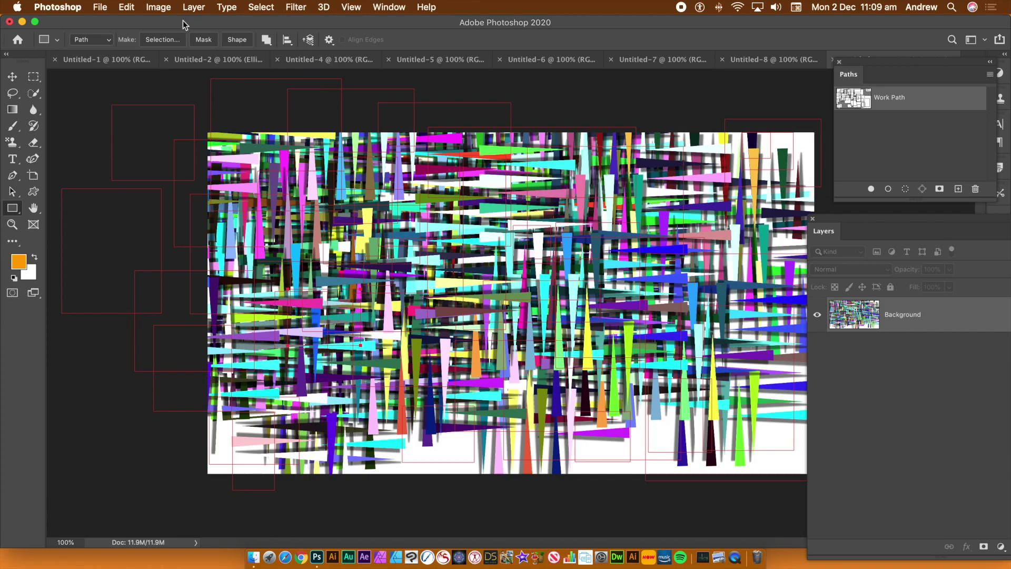
Run the Place Along Path pattern fill for a third pass of tapered multicoloured stripes.
{"action": "left_click", "coordinate": [127, 7]}
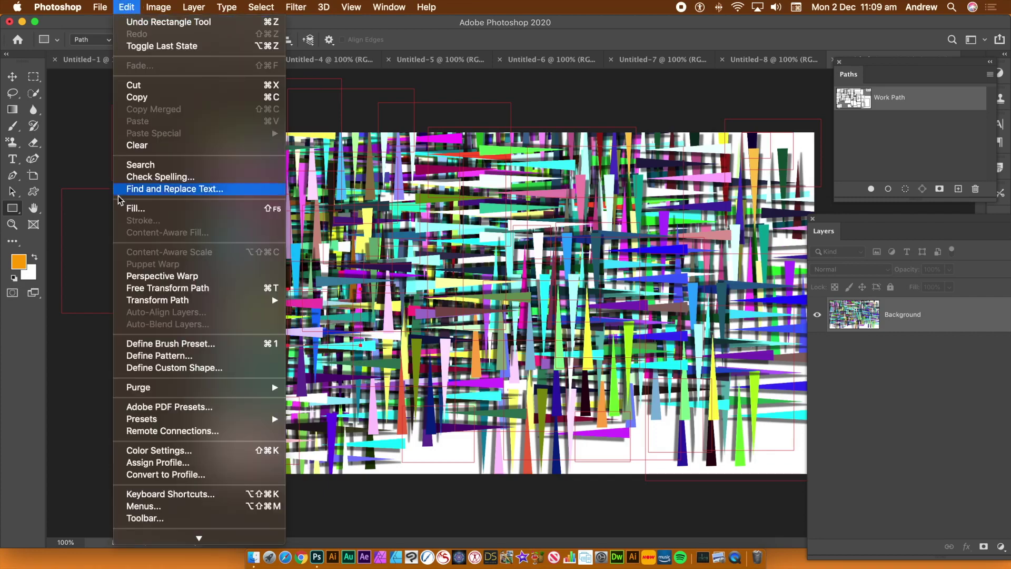
{"action": "left_click", "coordinate": [130, 209]}
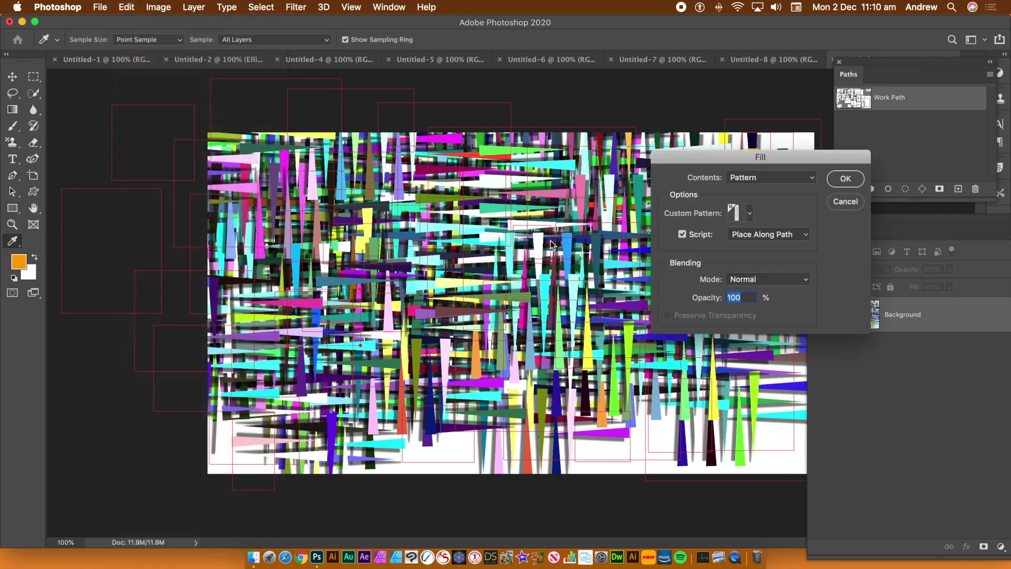
{"action": "left_click", "coordinate": [845, 186]}
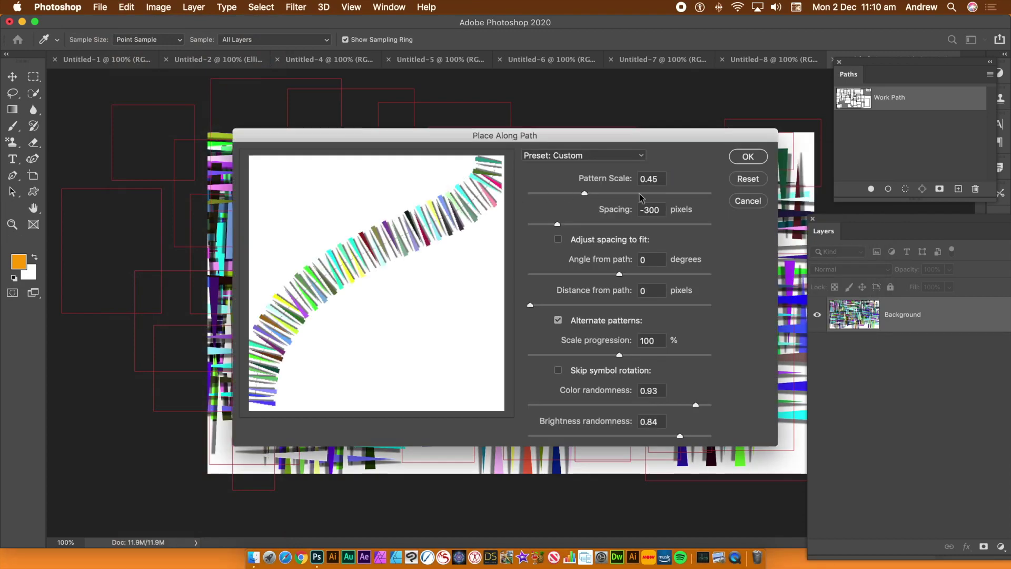
{"action": "left_click", "coordinate": [760, 161]}
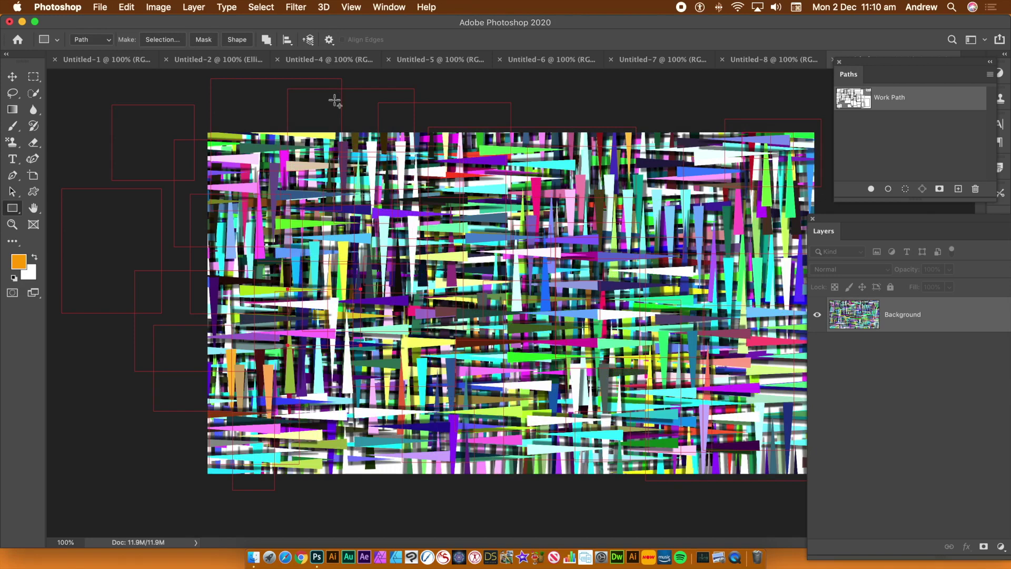
{"action": "left_click", "coordinate": [294, 8]}
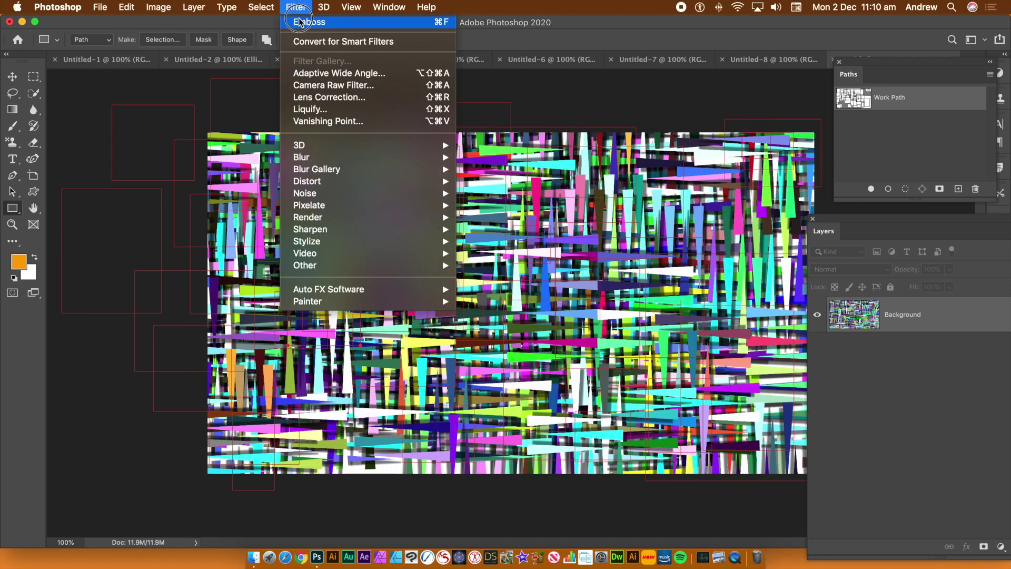
Apply the Stylize > Oil Paint filter to the striped canvas.
{"action": "mouse_move", "coordinate": [313, 241]}
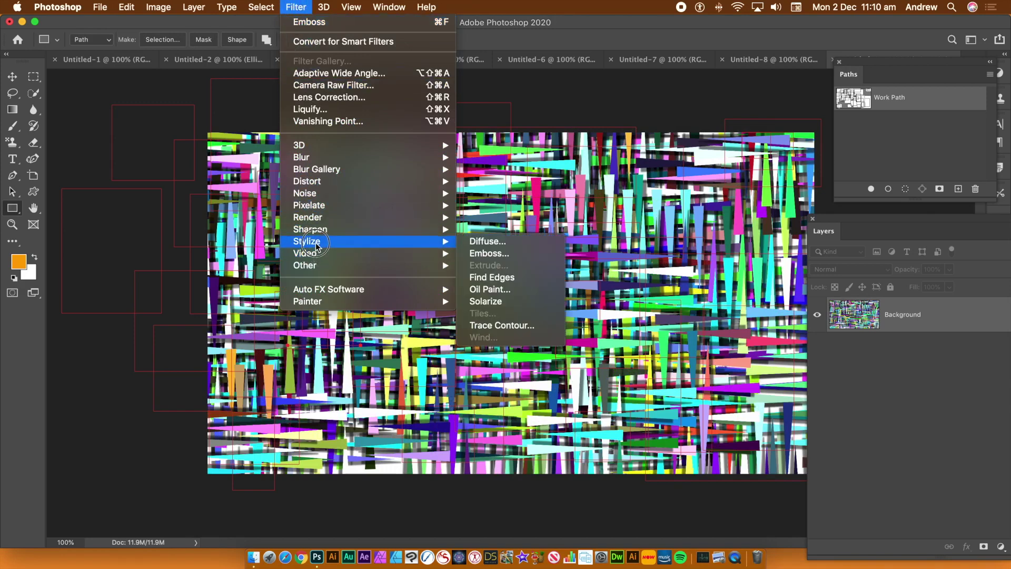
{"action": "left_click", "coordinate": [485, 290]}
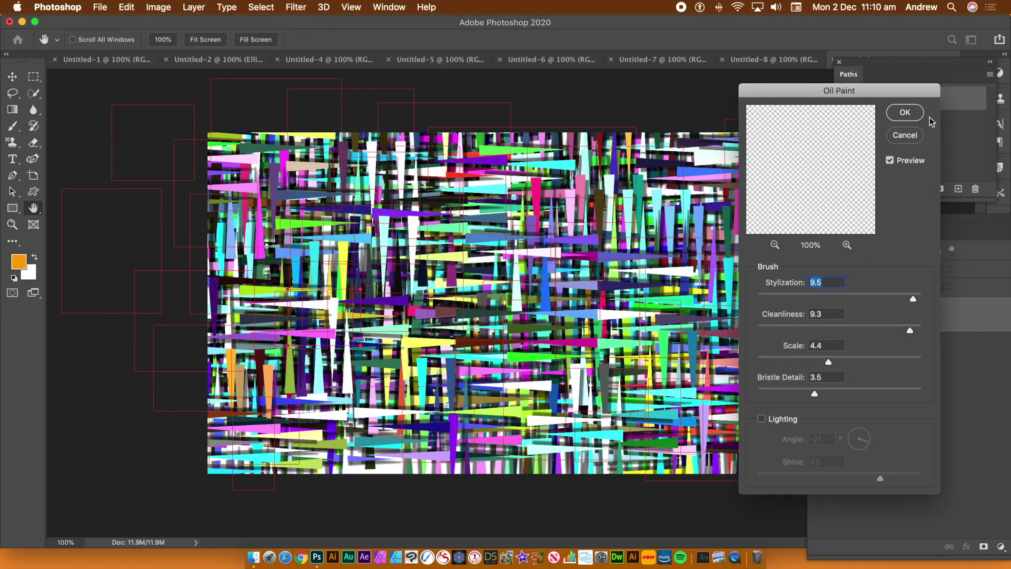
{"action": "left_click", "coordinate": [906, 113]}
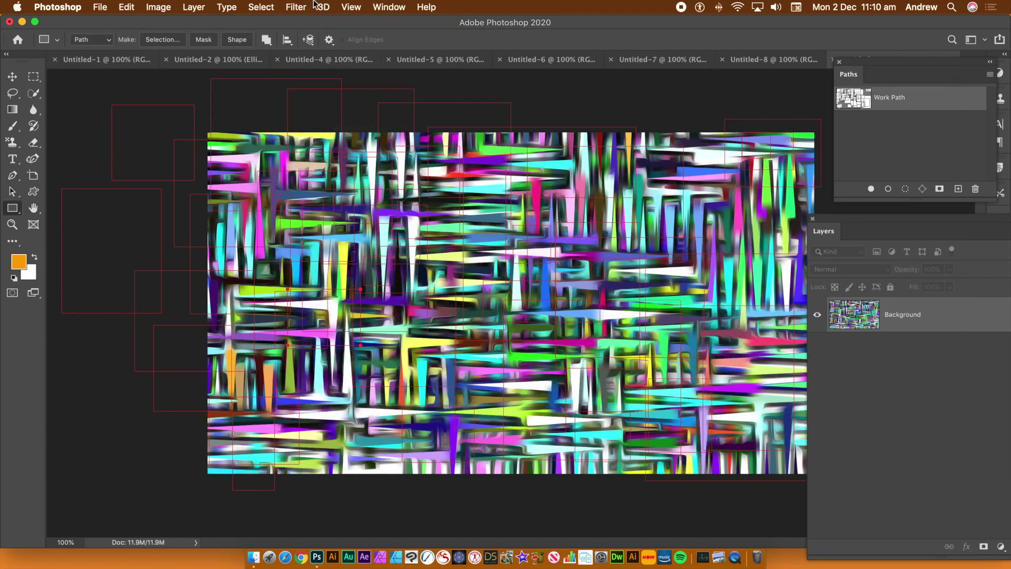
Reapply Oil Paint for a stronger effect and begin deleting the work path.
{"action": "left_click", "coordinate": [261, 6]}
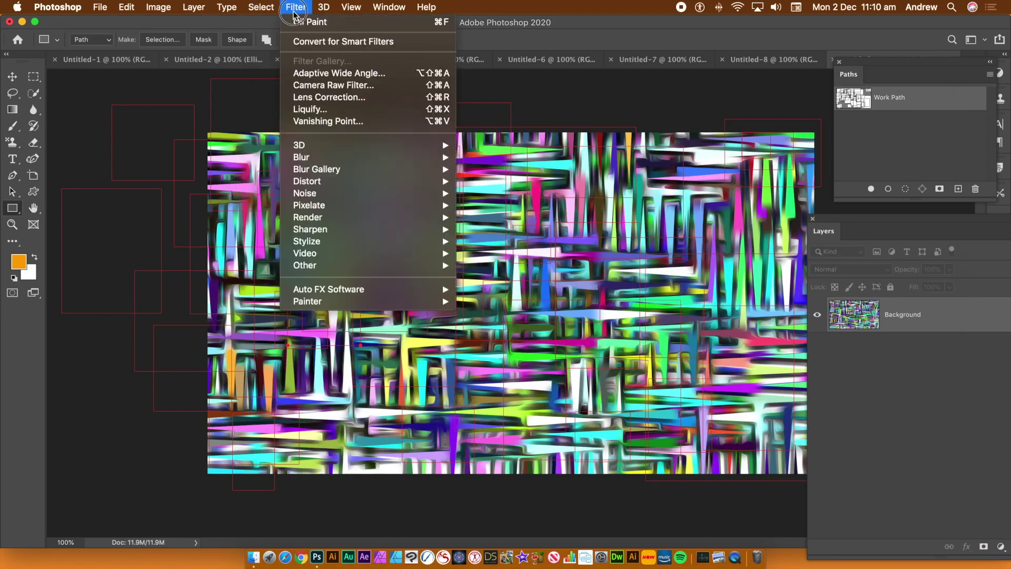
{"action": "left_click", "coordinate": [298, 22]}
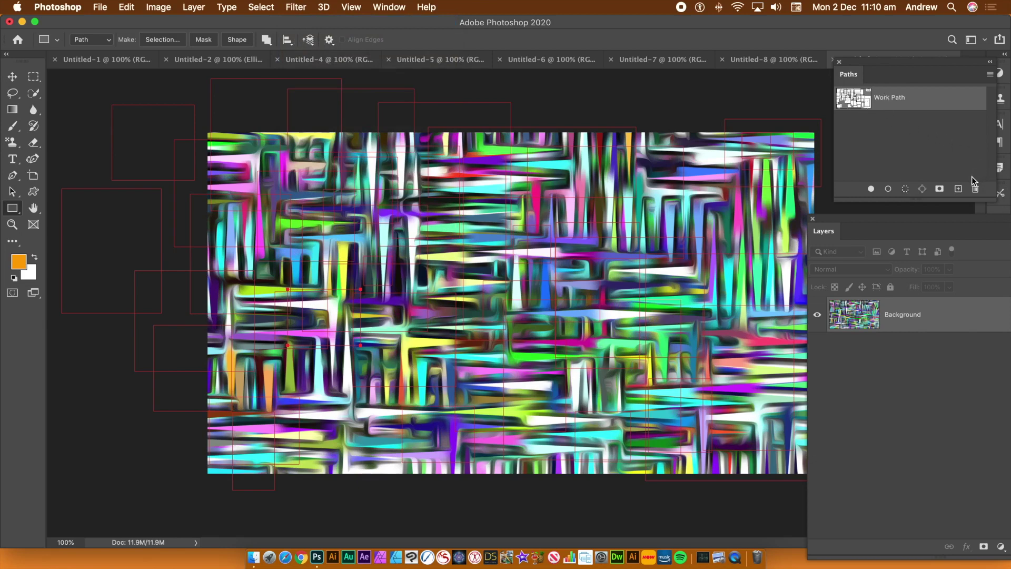
{"action": "left_click", "coordinate": [976, 189]}
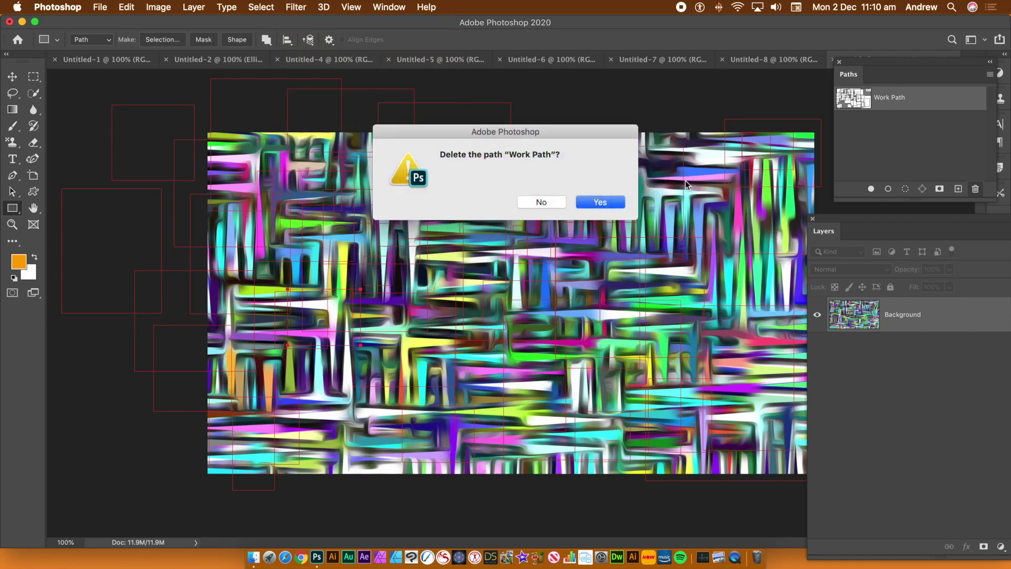
Delete the work path and define a tall narrow centre strip as Pattern 11.
{"action": "left_click", "coordinate": [606, 203]}
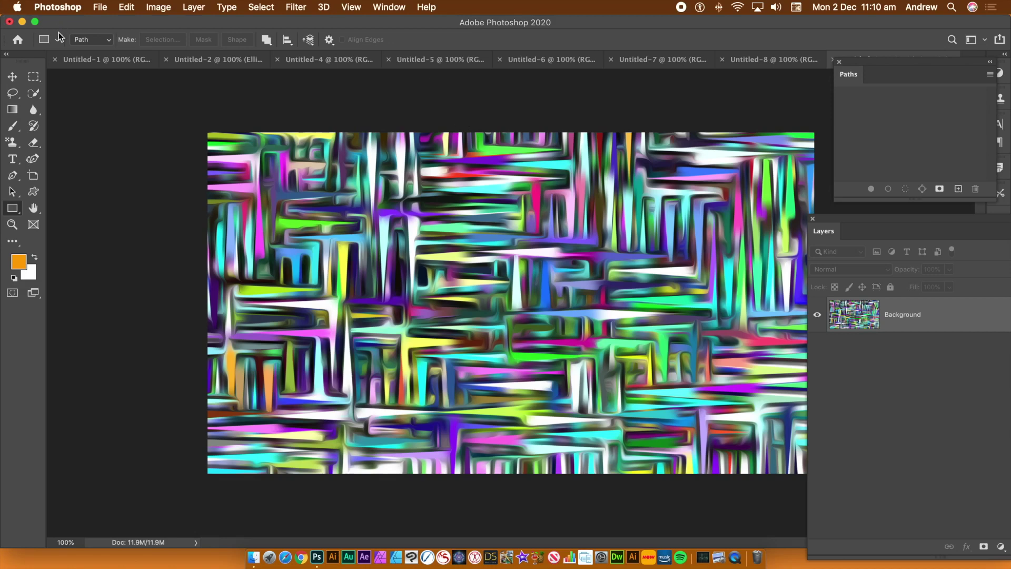
{"action": "left_click", "coordinate": [33, 78]}
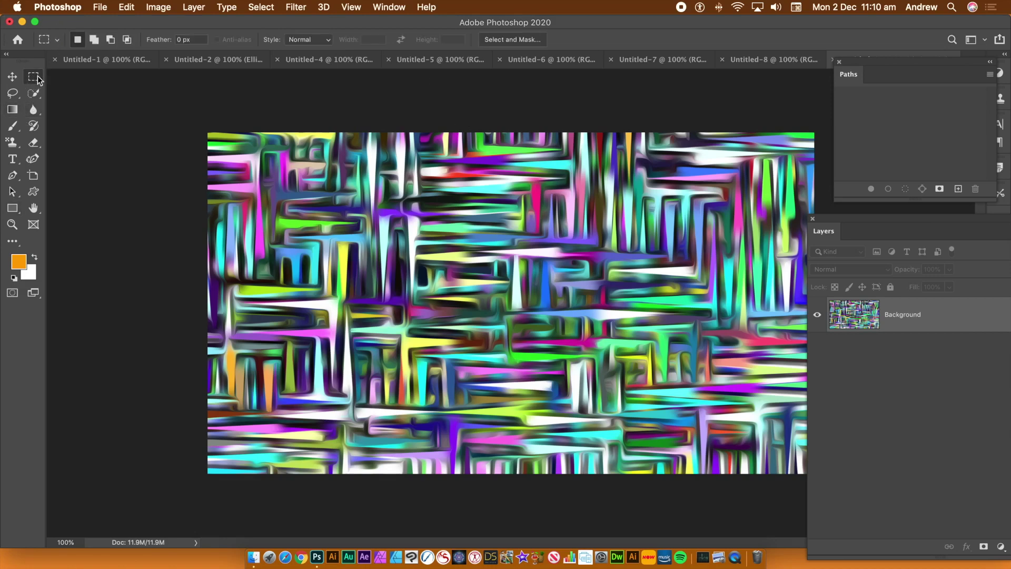
{"action": "left_click_drag", "start_coordinate": [463, 184], "coordinate": [496, 401]}
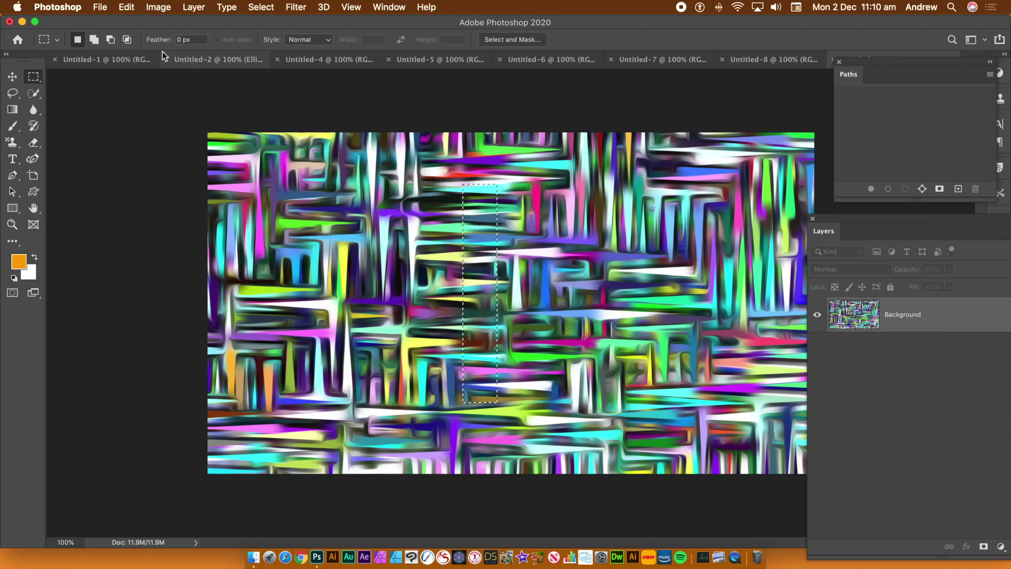
{"action": "left_click", "coordinate": [128, 9]}
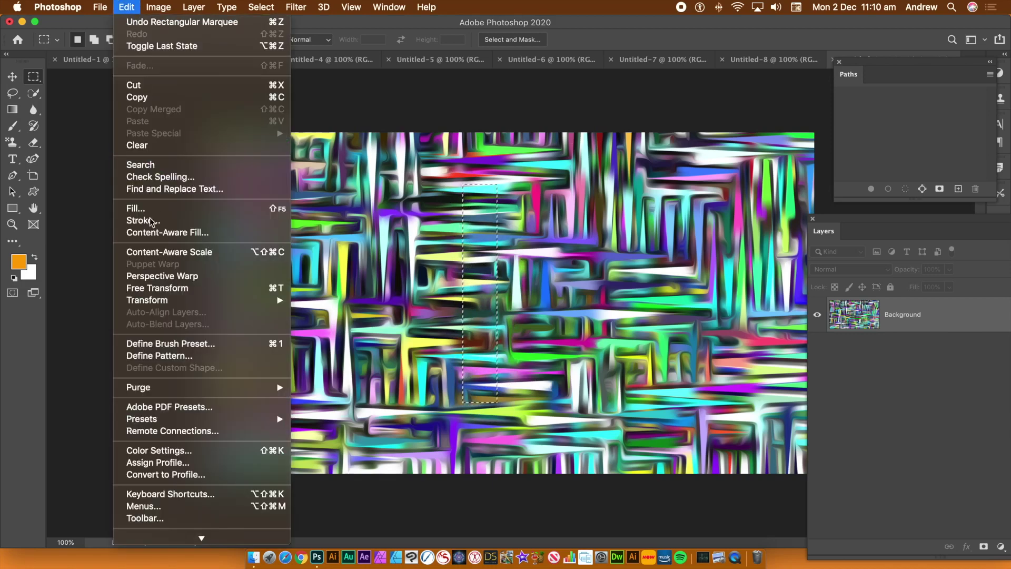
{"action": "left_click", "coordinate": [156, 356]}
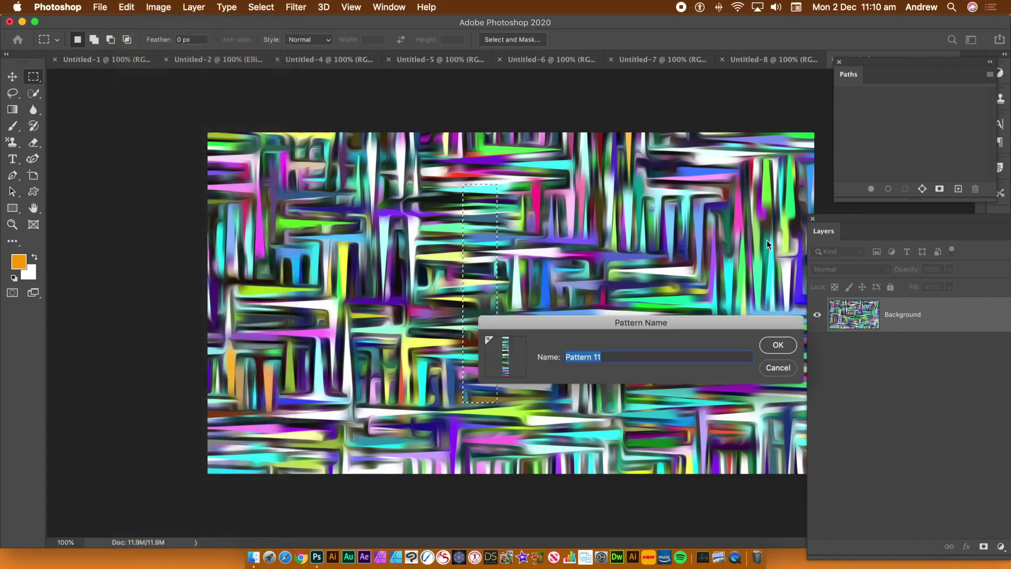
{"action": "left_click", "coordinate": [778, 345]}
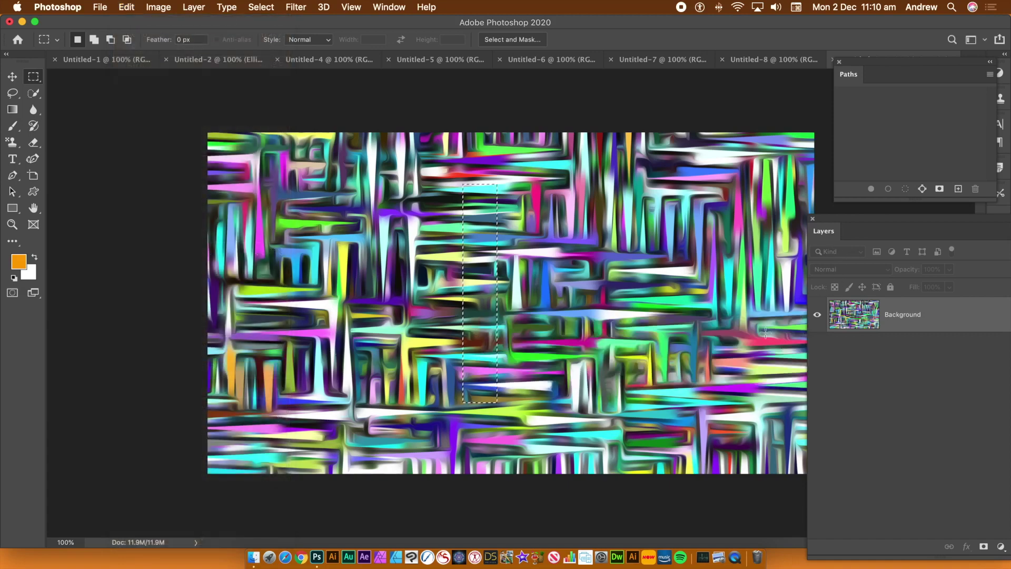
Define a second narrow strip on the left as Pattern 12, then deselect.
{"action": "left_click_drag", "start_coordinate": [280, 204], "coordinate": [315, 436]}
{"action": "left_click", "coordinate": [314, 437]}
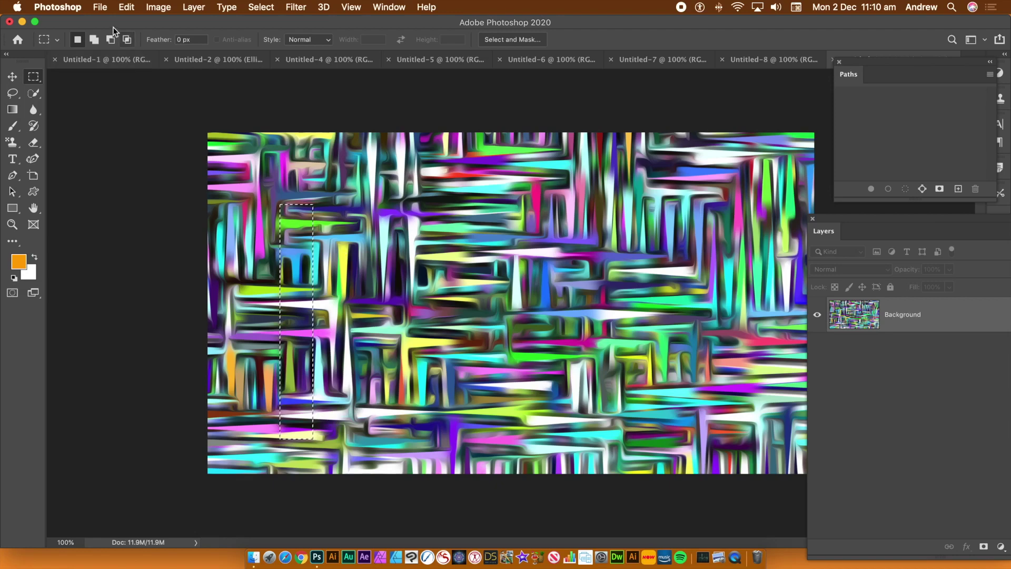
{"action": "left_click", "coordinate": [126, 8]}
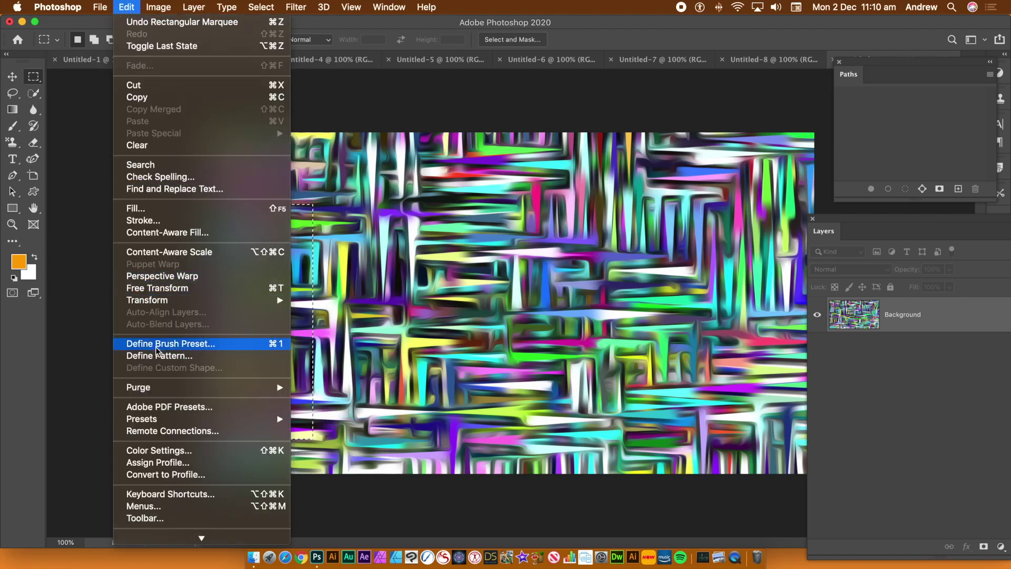
{"action": "left_click", "coordinate": [174, 355]}
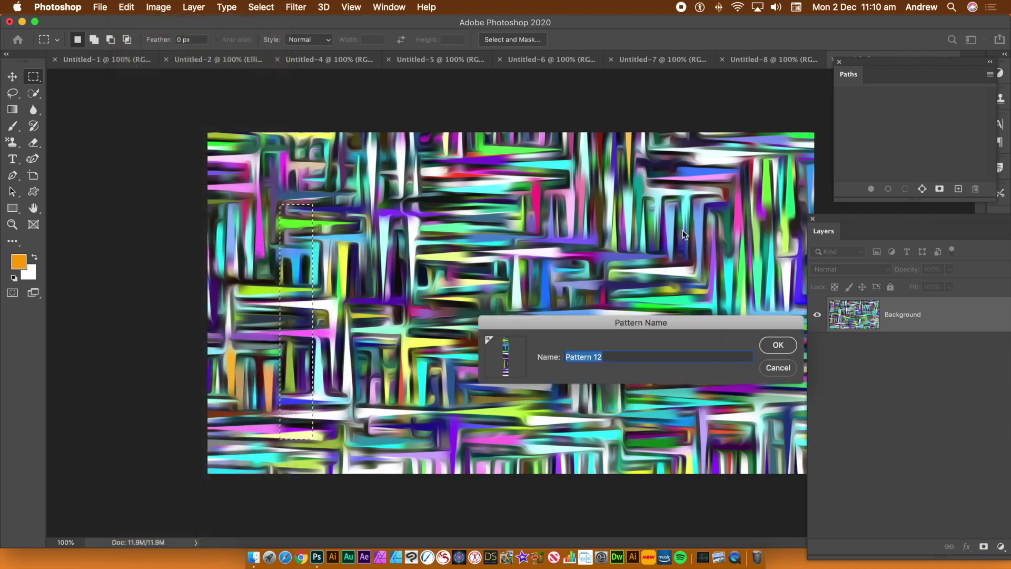
{"action": "left_click", "coordinate": [777, 346]}
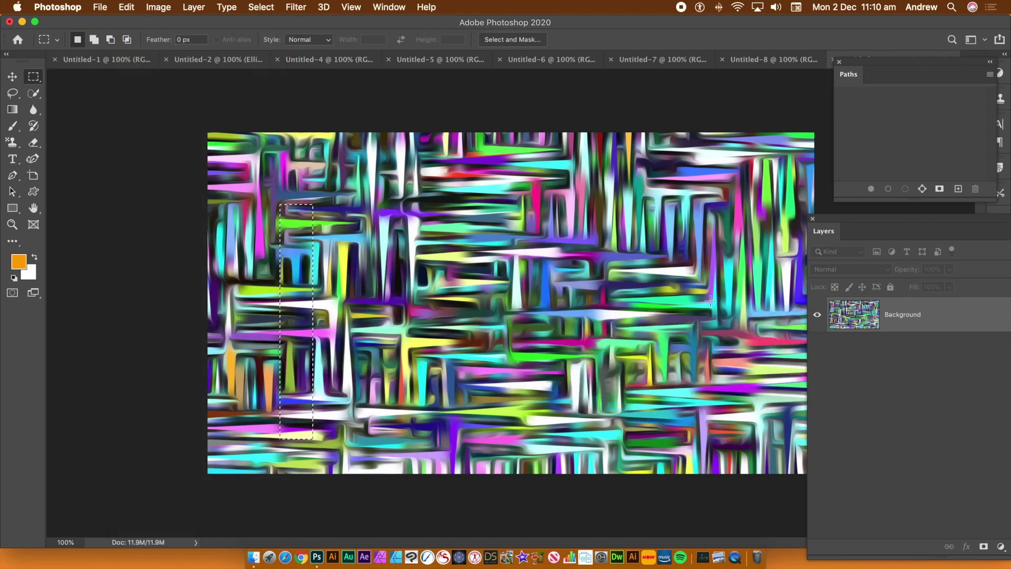
{"action": "left_click", "coordinate": [261, 7]}
{"action": "left_click", "coordinate": [274, 33]}
With the Ellipse tool in Path mode, draw overlapping circle paths across the upper and middle canvas.
{"action": "left_click", "coordinate": [12, 209]}
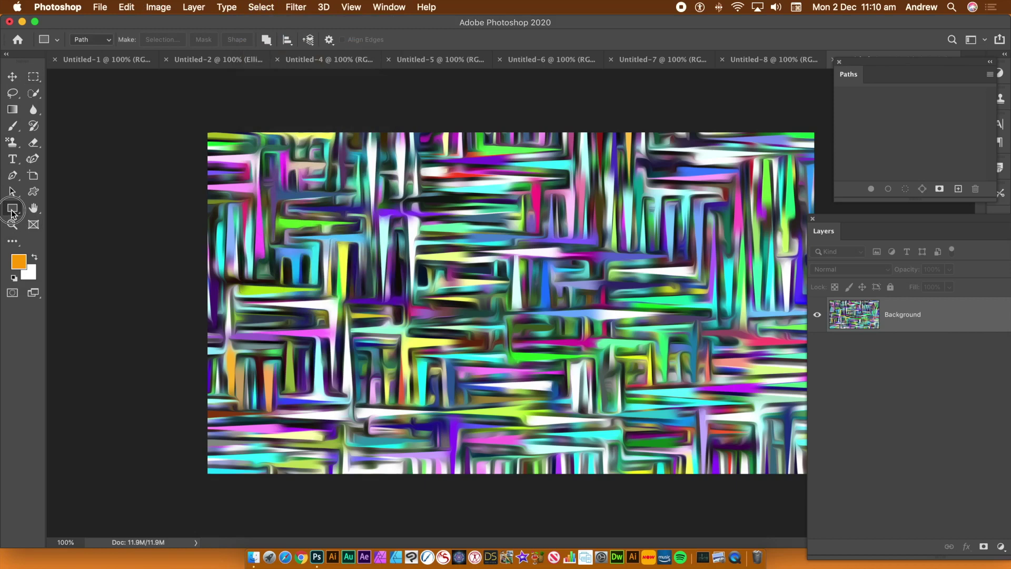
{"action": "left_click_drag", "start_coordinate": [11, 209], "coordinate": [85, 233]}
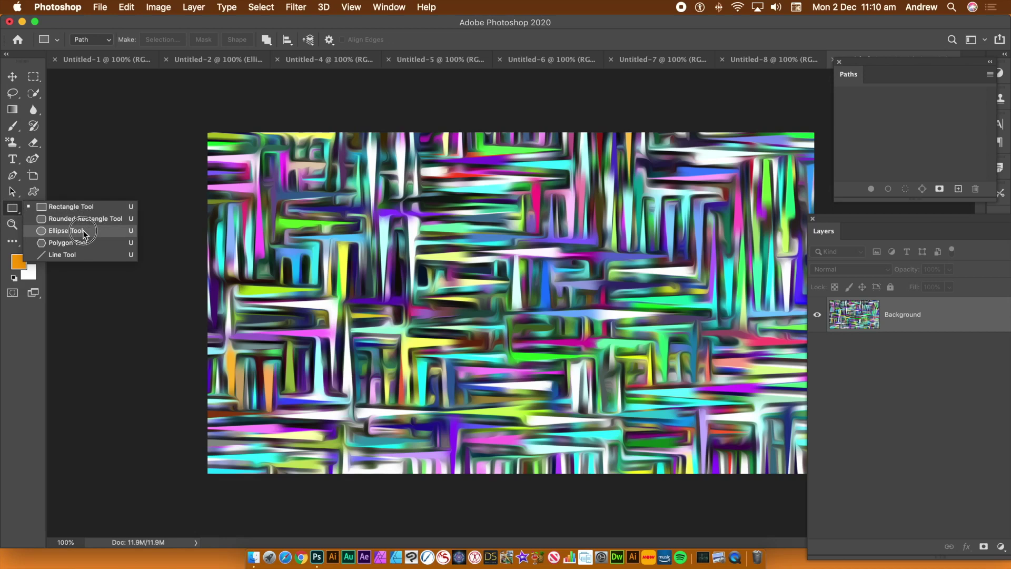
{"action": "left_click_drag", "start_coordinate": [83, 233], "coordinate": [83, 233]}
{"action": "left_click_drag", "start_coordinate": [478, 260], "coordinate": [561, 351]}
{"action": "left_click_drag", "start_coordinate": [408, 221], "coordinate": [431, 269]}
{"action": "left_click_drag", "start_coordinate": [331, 174], "coordinate": [456, 296]}
{"action": "left_click_drag", "start_coordinate": [257, 241], "coordinate": [367, 365]}
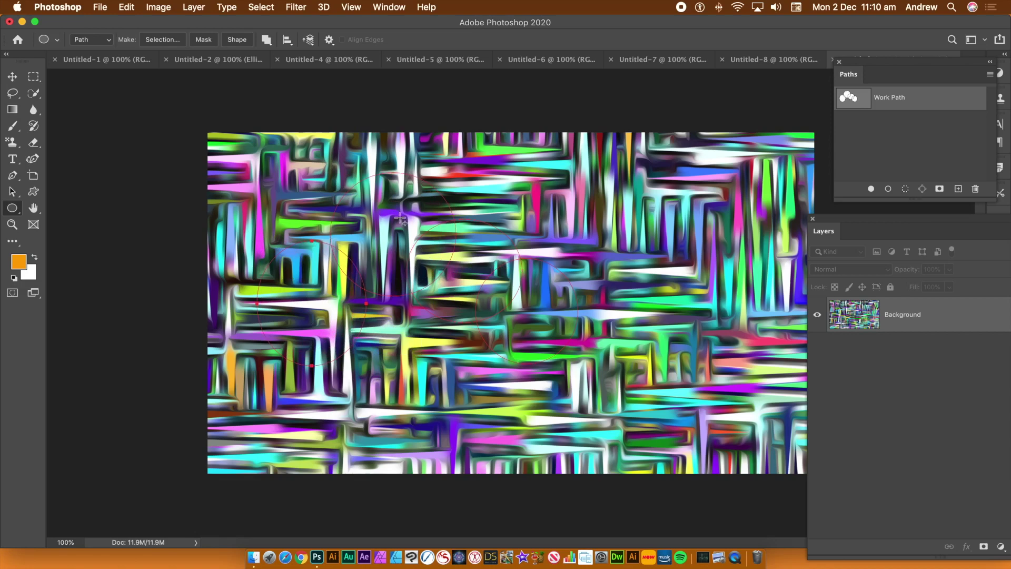
{"action": "left_click_drag", "start_coordinate": [401, 153], "coordinate": [500, 251]}
{"action": "left_click_drag", "start_coordinate": [513, 138], "coordinate": [749, 380]}
{"action": "left_click_drag", "start_coordinate": [648, 235], "coordinate": [774, 375]}
{"action": "left_click_drag", "start_coordinate": [592, 206], "coordinate": [669, 292]}
{"action": "left_click_drag", "start_coordinate": [699, 117], "coordinate": [819, 218]}
Add more overlapping circle paths at the lower right, lower left, centre and top left.
{"action": "left_click_drag", "start_coordinate": [612, 291], "coordinate": [773, 452]}
{"action": "left_click_drag", "start_coordinate": [569, 355], "coordinate": [669, 454]}
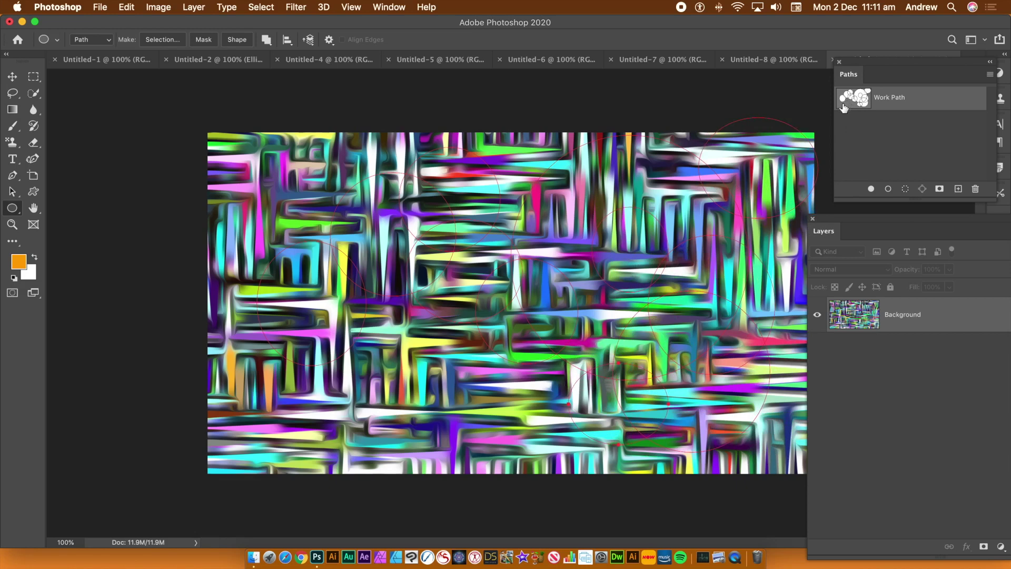
{"action": "left_click_drag", "start_coordinate": [188, 294], "coordinate": [194, 301]}
{"action": "left_click_drag", "start_coordinate": [227, 339], "coordinate": [445, 491]}
{"action": "left_click_drag", "start_coordinate": [400, 321], "coordinate": [569, 424]}
{"action": "left_click_drag", "start_coordinate": [529, 296], "coordinate": [639, 431]}
{"action": "left_click_drag", "start_coordinate": [448, 291], "coordinate": [514, 359]}
{"action": "left_click_drag", "start_coordinate": [206, 120], "coordinate": [337, 232]}
{"action": "left_click_drag", "start_coordinate": [289, 158], "coordinate": [376, 240]}
{"action": "left_click_drag", "start_coordinate": [367, 148], "coordinate": [551, 343]}
{"action": "left_click_drag", "start_coordinate": [543, 185], "coordinate": [623, 260]}
{"action": "left_click", "coordinate": [131, 8]}
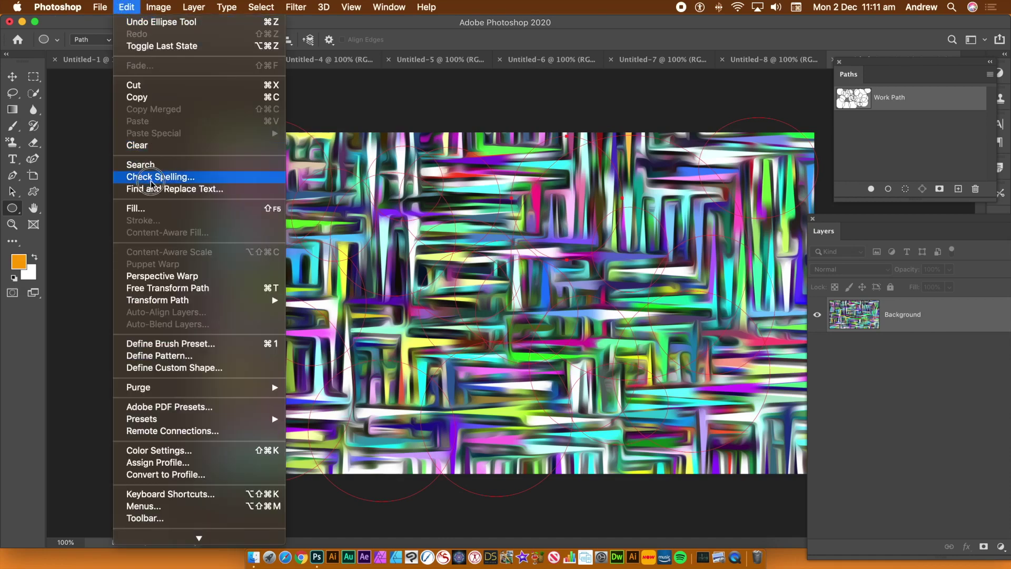
Fill the circle paths with the multicoloured striped custom pattern via the Place Along Path script.
{"action": "left_click", "coordinate": [136, 209]}
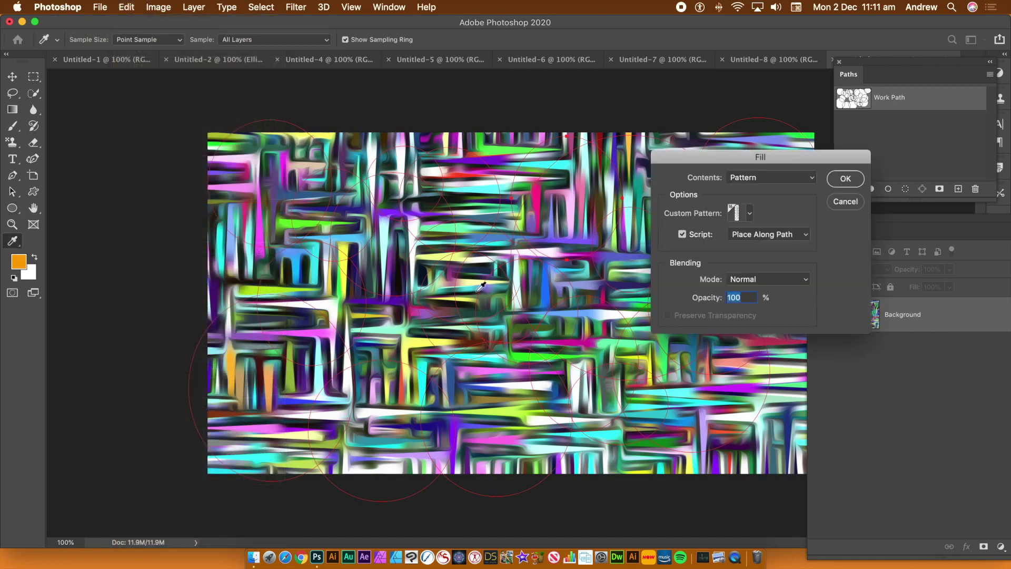
{"action": "left_click", "coordinate": [750, 214]}
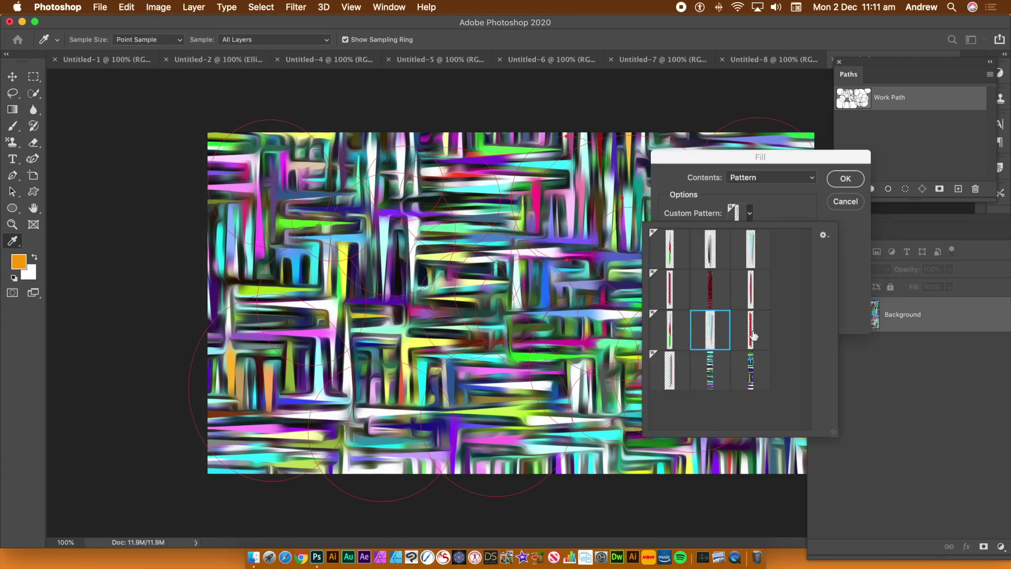
{"action": "left_click", "coordinate": [667, 368]}
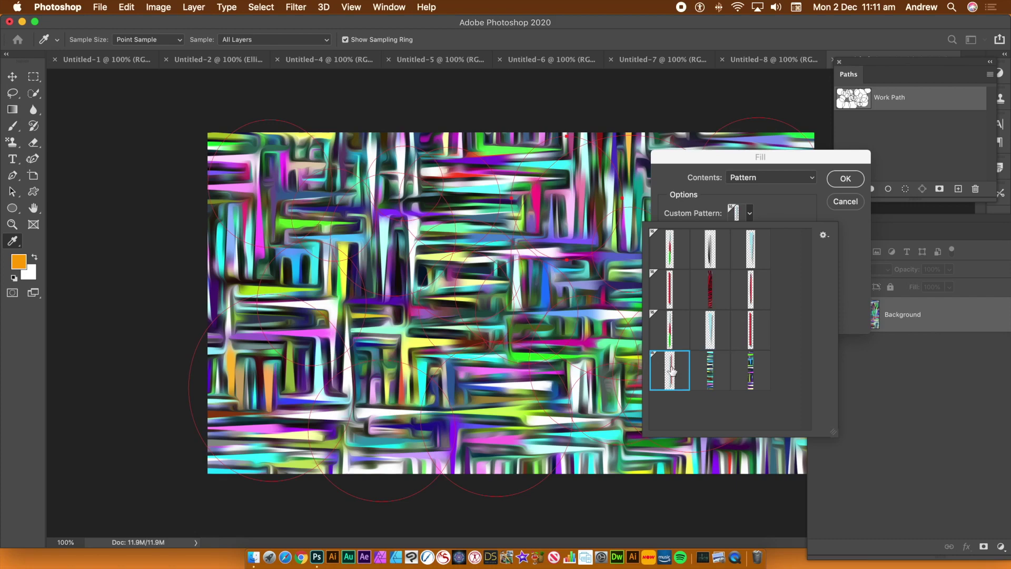
{"action": "left_click", "coordinate": [714, 376]}
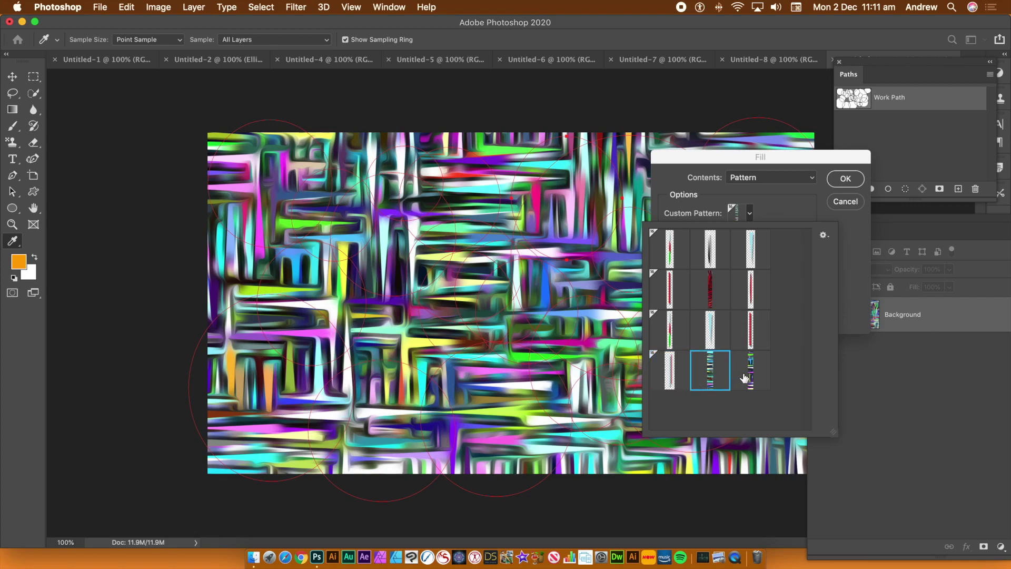
{"action": "left_click", "coordinate": [754, 375]}
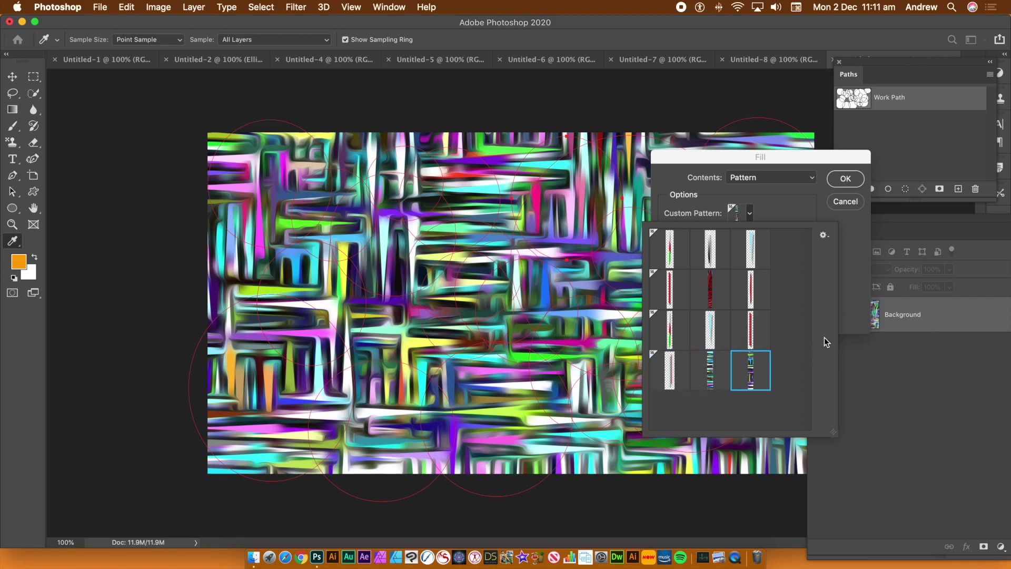
{"action": "left_click", "coordinate": [846, 307]}
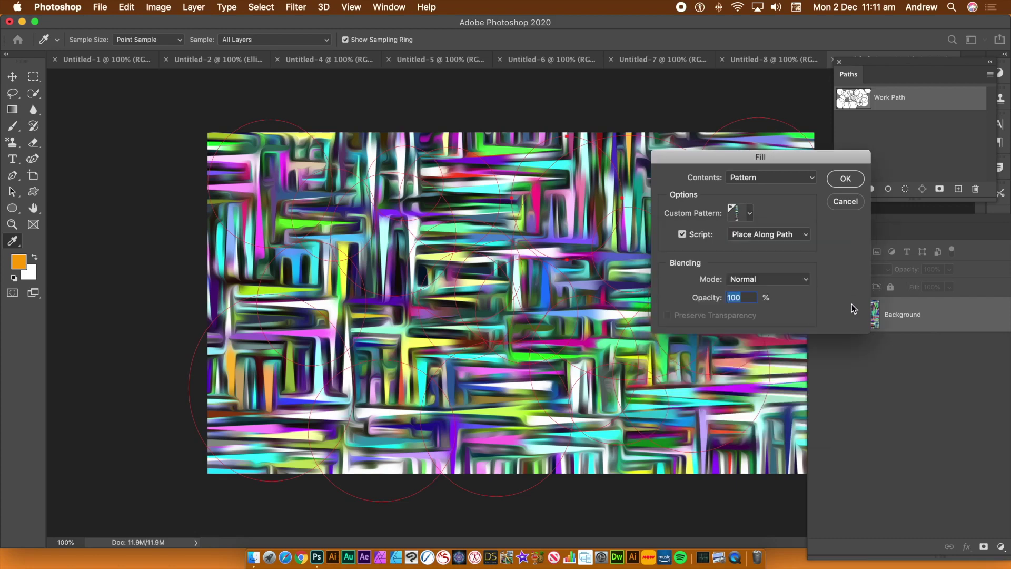
{"action": "left_click", "coordinate": [848, 182]}
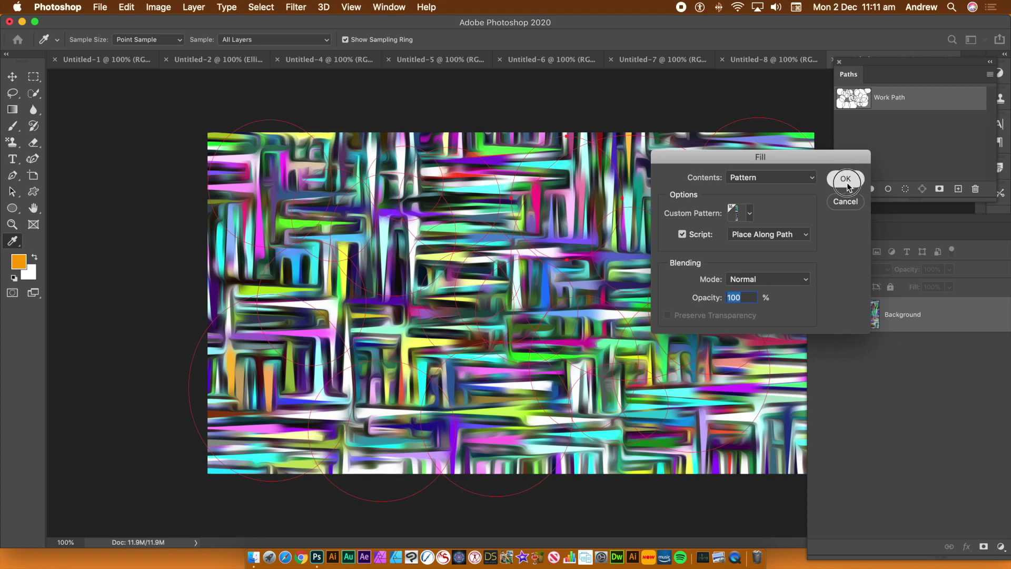
{"action": "left_click", "coordinate": [842, 178]}
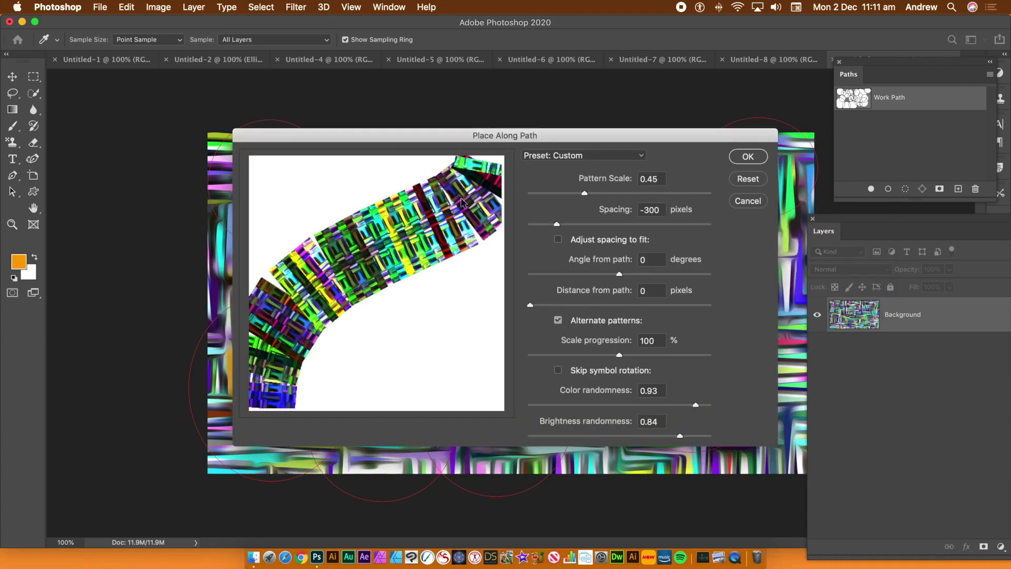
Set Pattern Scale to 0.44 and Spacing to -279 pixels, then apply the placement.
{"action": "left_click_drag", "start_coordinate": [585, 194], "coordinate": [585, 196]}
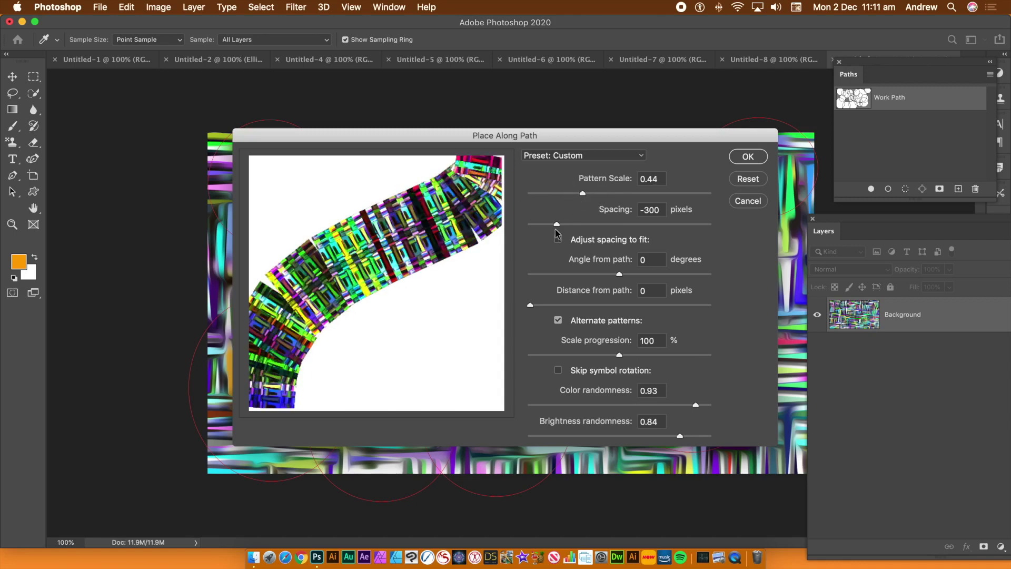
{"action": "left_click_drag", "start_coordinate": [557, 226], "coordinate": [559, 227]}
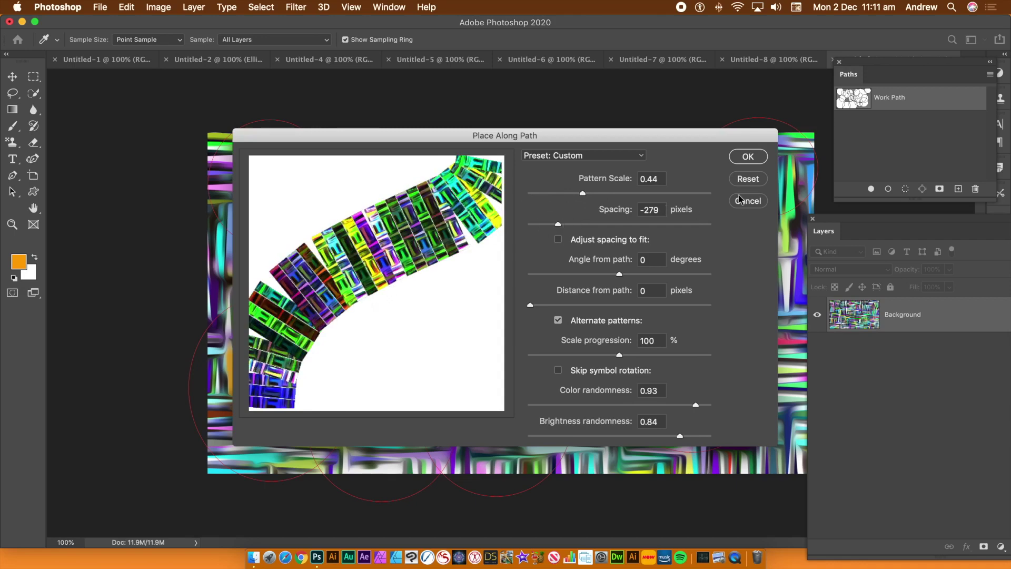
{"action": "left_click", "coordinate": [747, 157]}
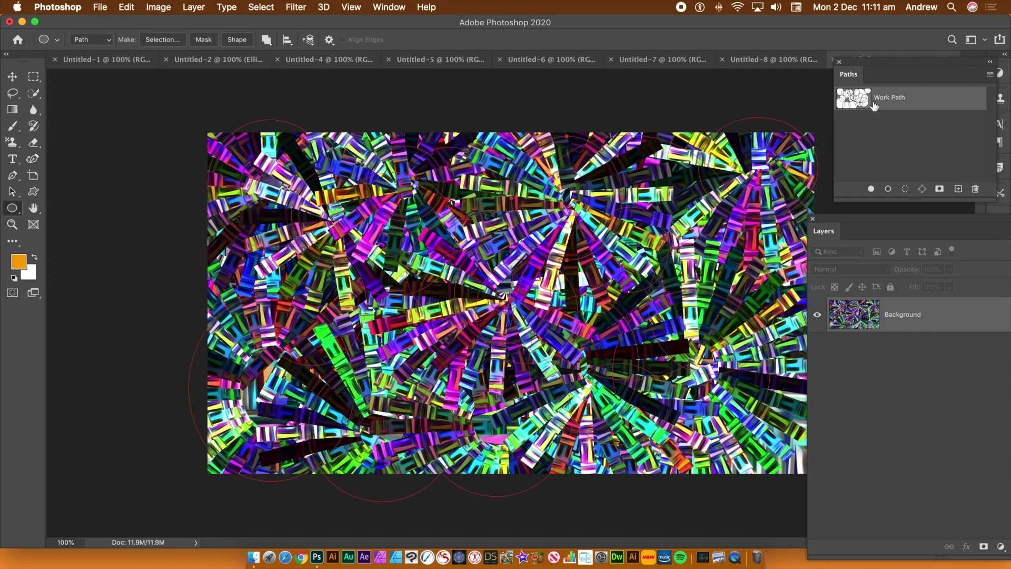
Delete the ellipse work path and apply the Oil Paint filter twice.
{"action": "left_click", "coordinate": [976, 189]}
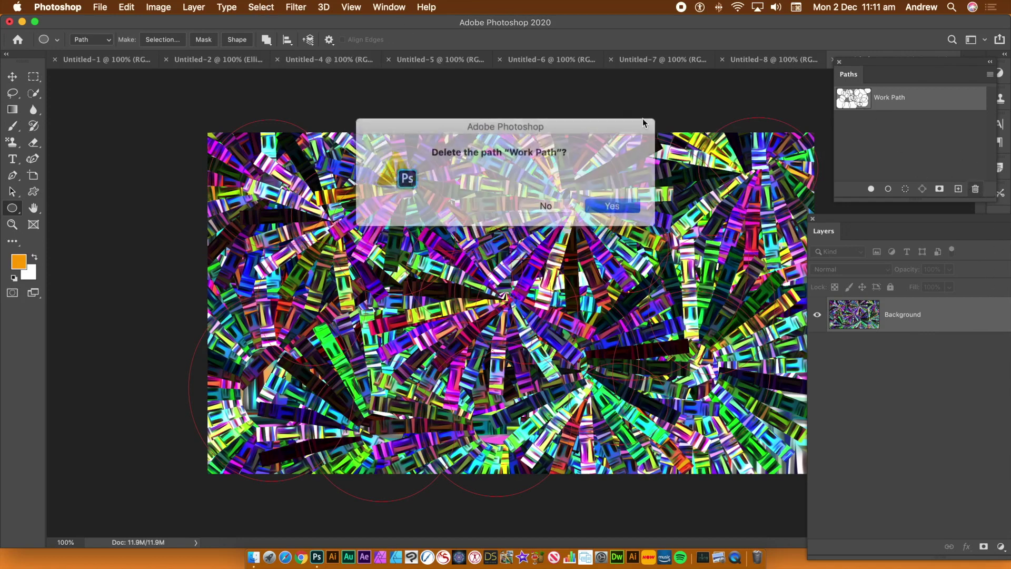
{"action": "left_click", "coordinate": [596, 203]}
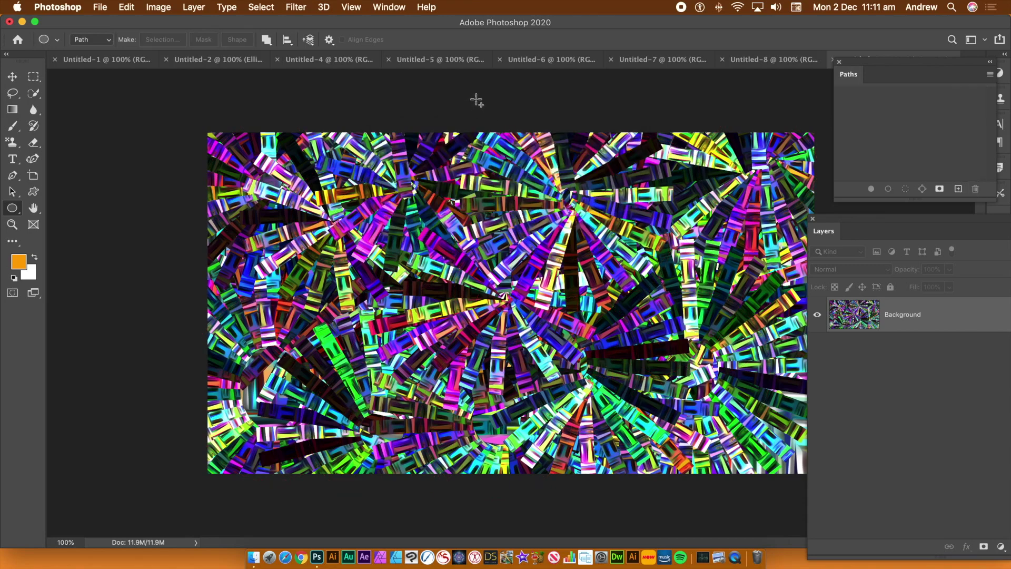
{"action": "left_click", "coordinate": [304, 10]}
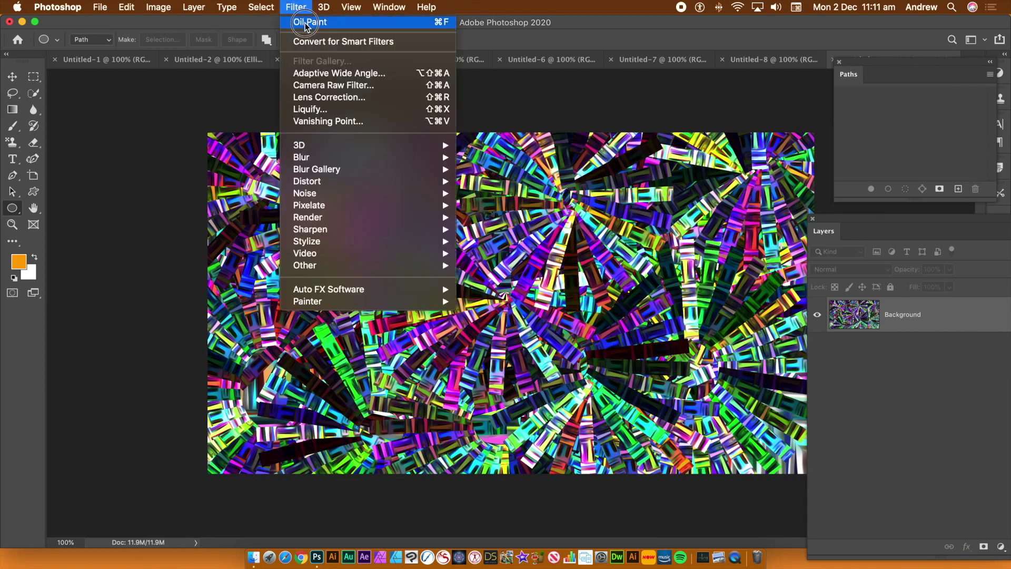
{"action": "left_click", "coordinate": [305, 24]}
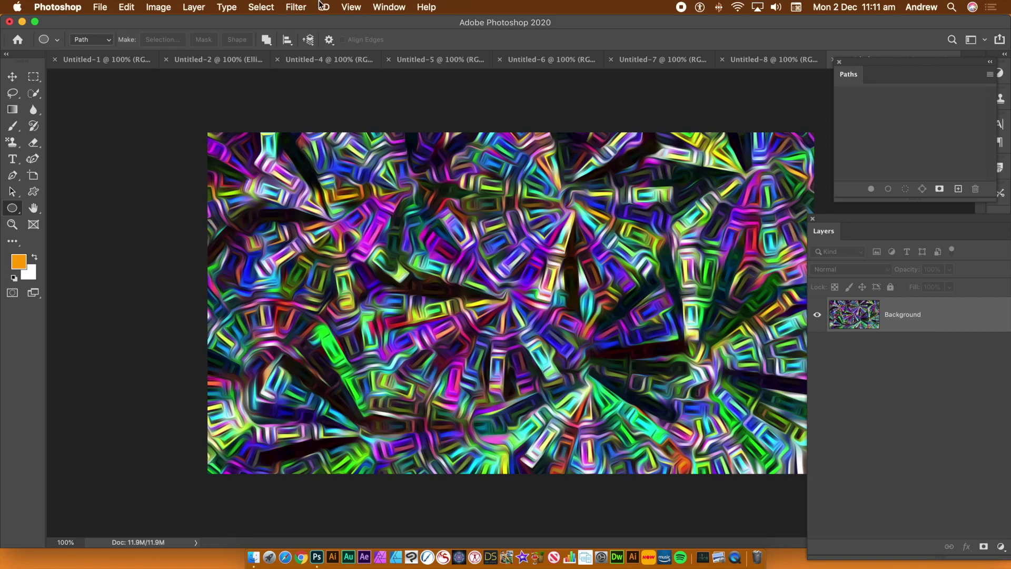
{"action": "left_click", "coordinate": [293, 8]}
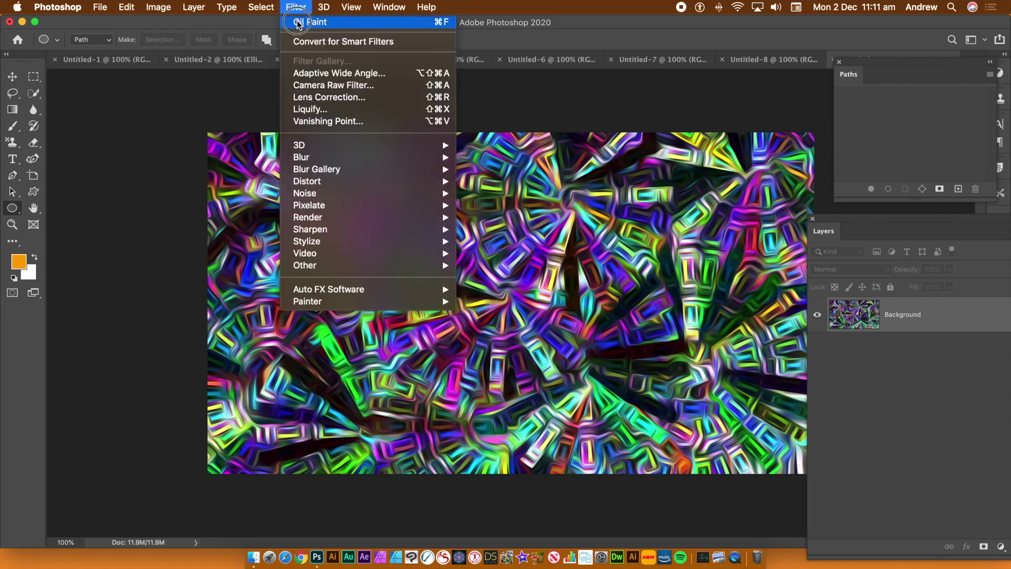
{"action": "left_click", "coordinate": [298, 22]}
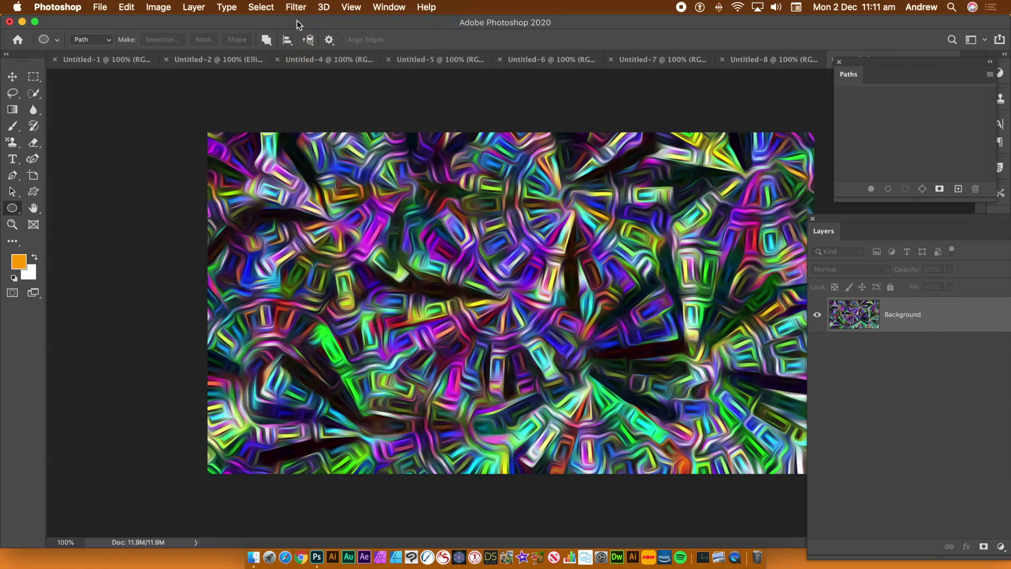
Apply Levels with white input 210 and midtone 0.89.
{"action": "left_click", "coordinate": [165, 9]}
{"action": "mouse_move", "coordinate": [167, 40]}
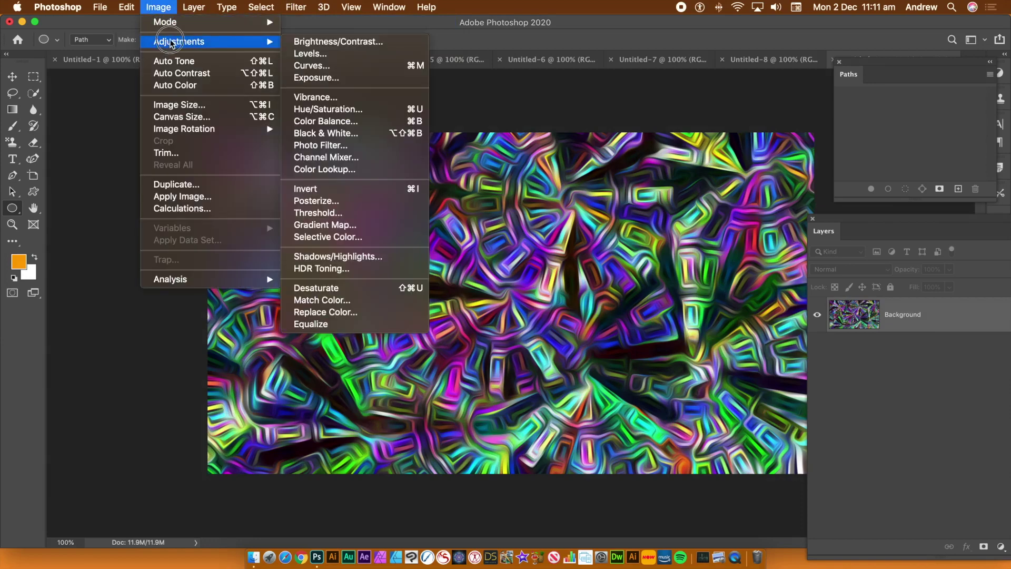
{"action": "left_click", "coordinate": [334, 53]}
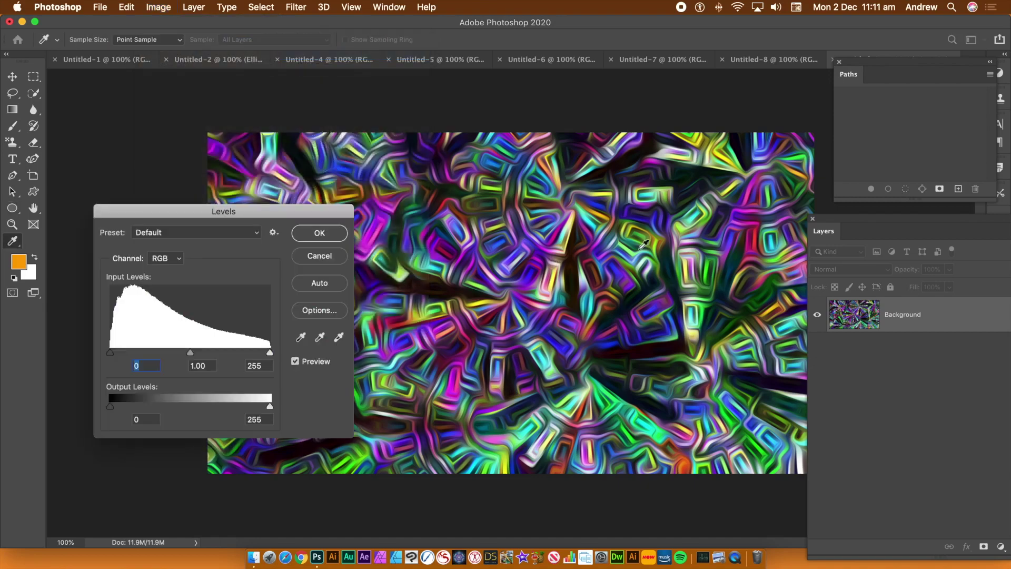
{"action": "left_click_drag", "start_coordinate": [267, 353], "coordinate": [243, 354]}
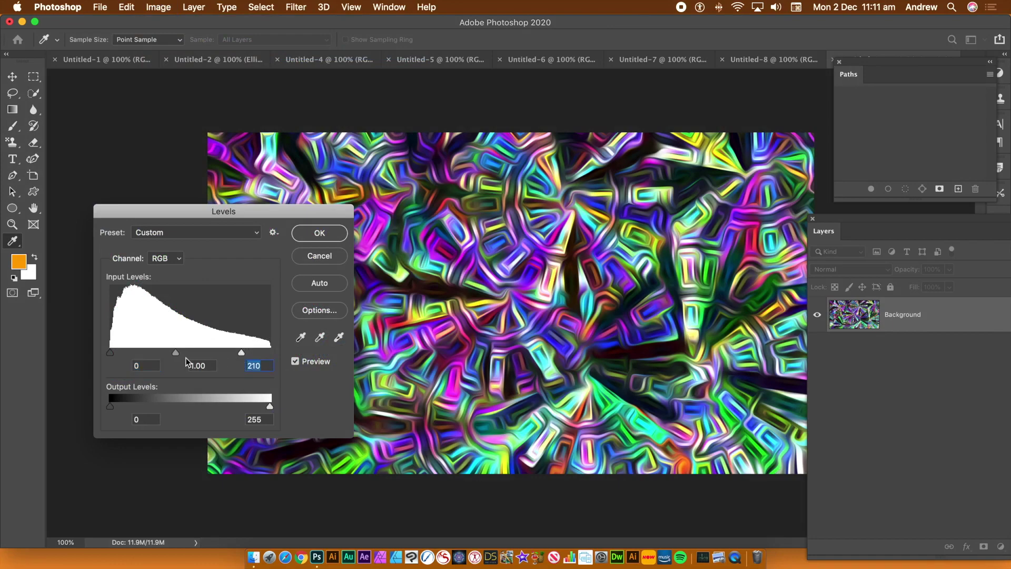
{"action": "left_click_drag", "start_coordinate": [179, 357], "coordinate": [182, 356]}
{"action": "left_click", "coordinate": [320, 232]}
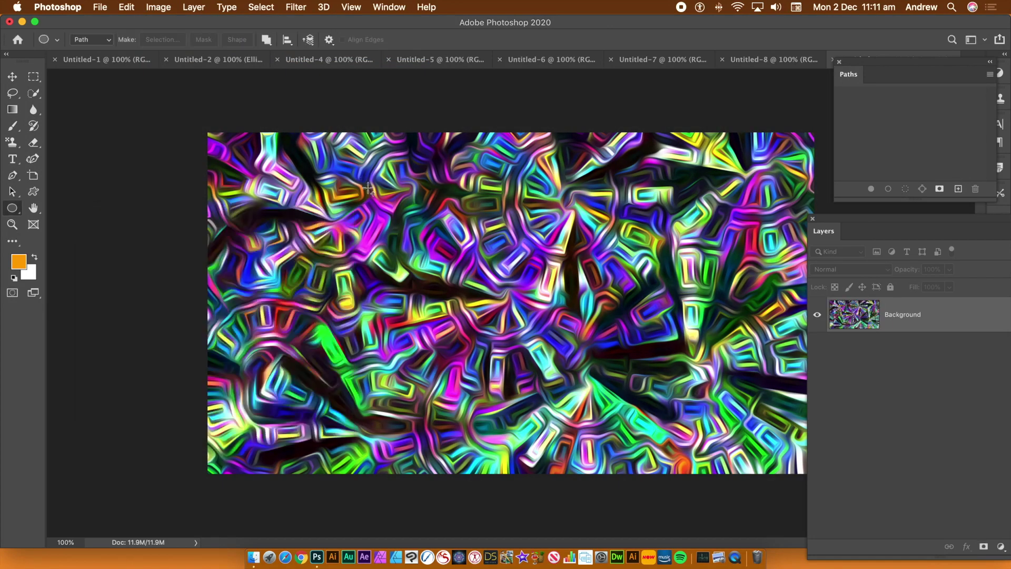
Apply a Color Lookup, previewing Abstract Green-Red before settling on Sepia.
{"action": "left_click", "coordinate": [159, 8]}
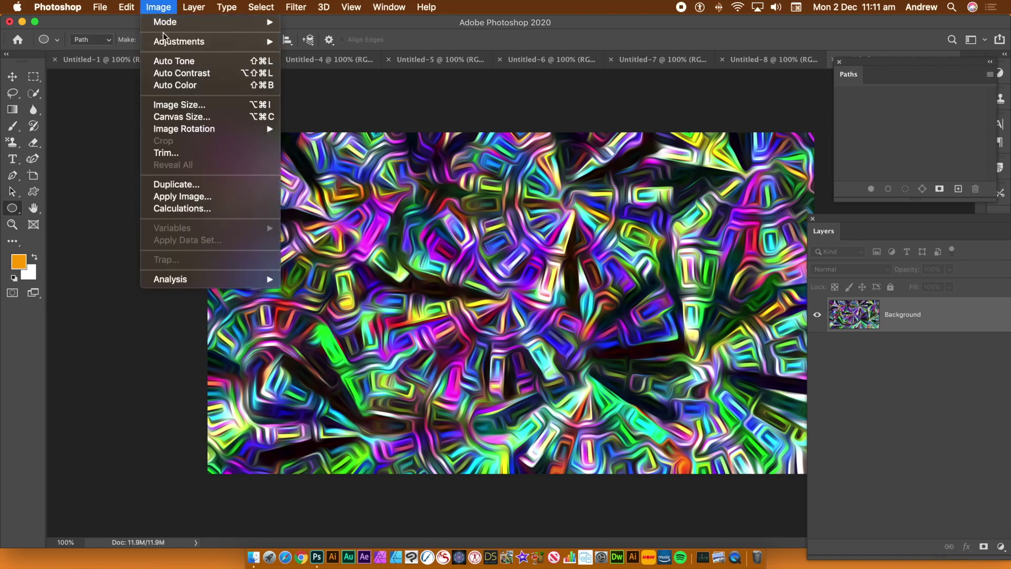
{"action": "mouse_move", "coordinate": [168, 42]}
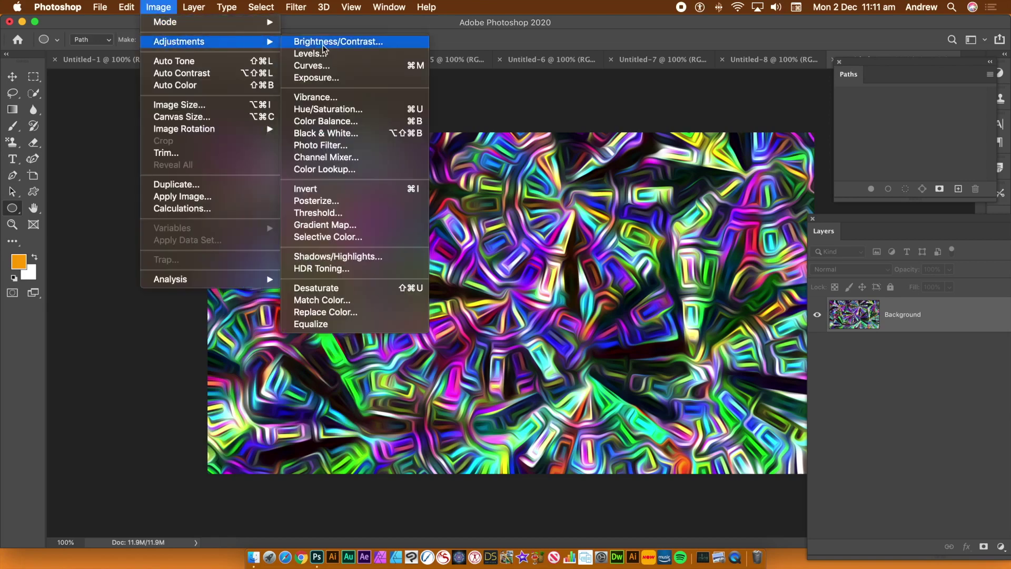
{"action": "left_click", "coordinate": [336, 171]}
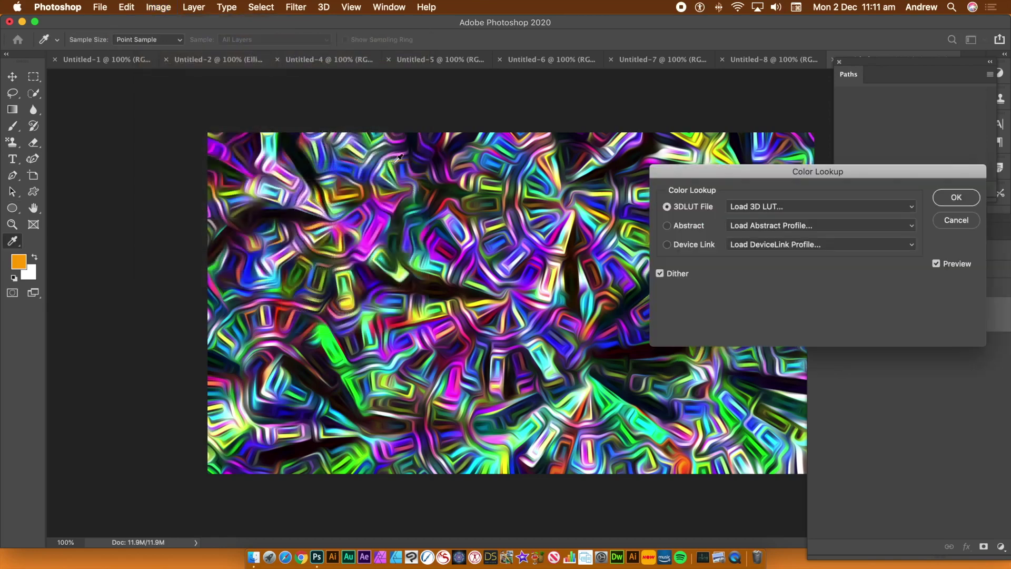
{"action": "left_click", "coordinate": [777, 226]}
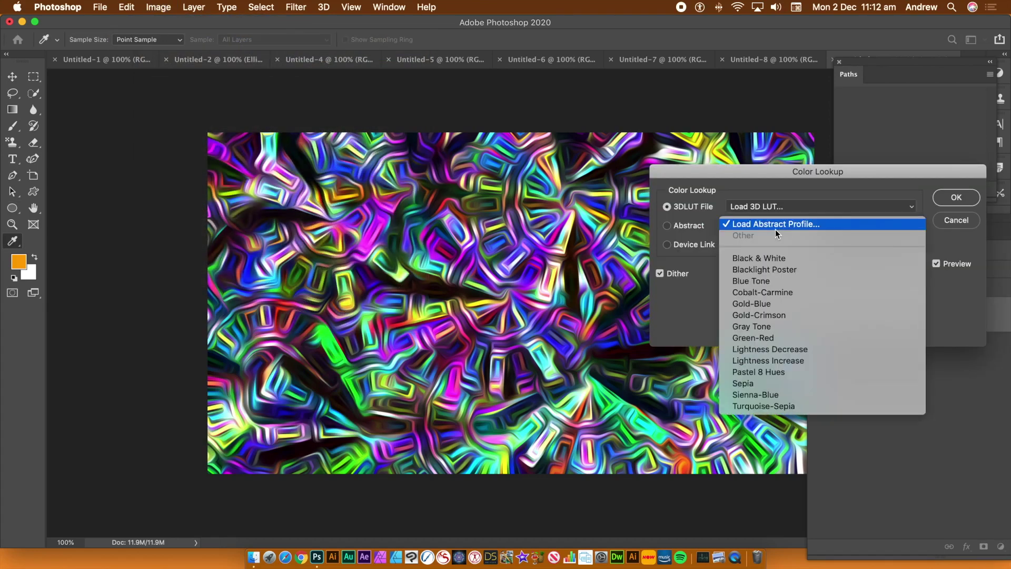
{"action": "left_click", "coordinate": [762, 338]}
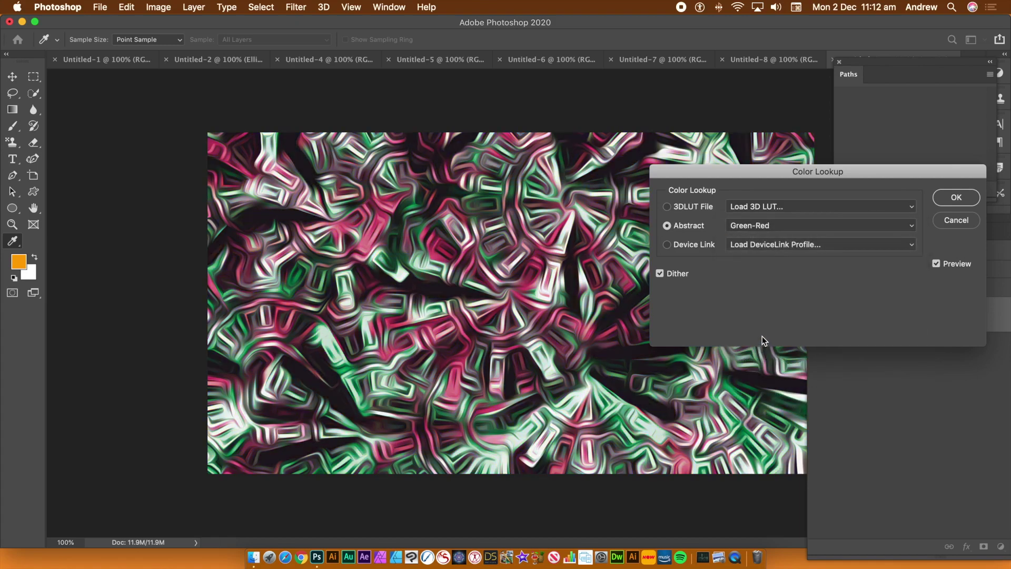
{"action": "left_click", "coordinate": [765, 226]}
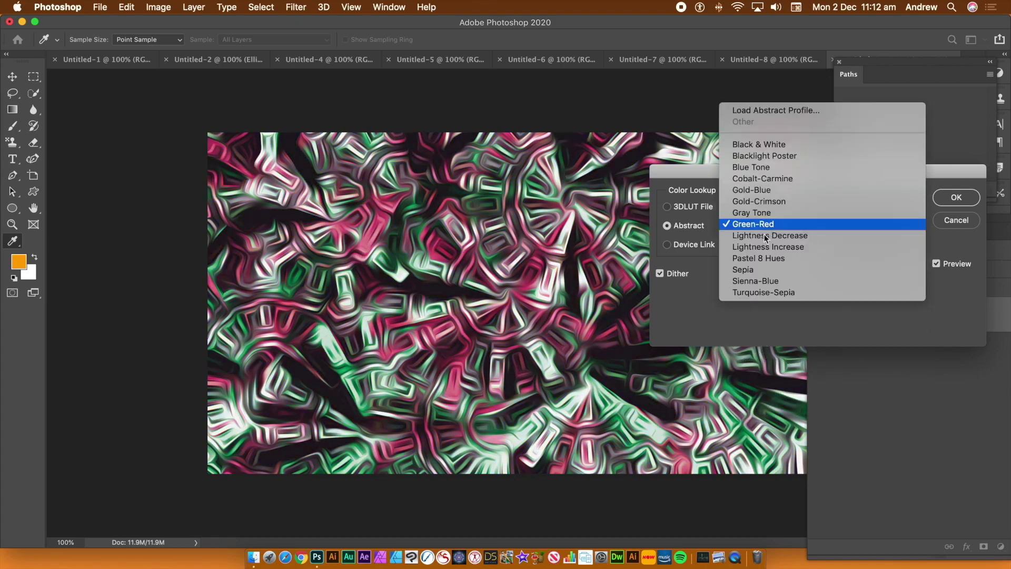
{"action": "left_click", "coordinate": [762, 270]}
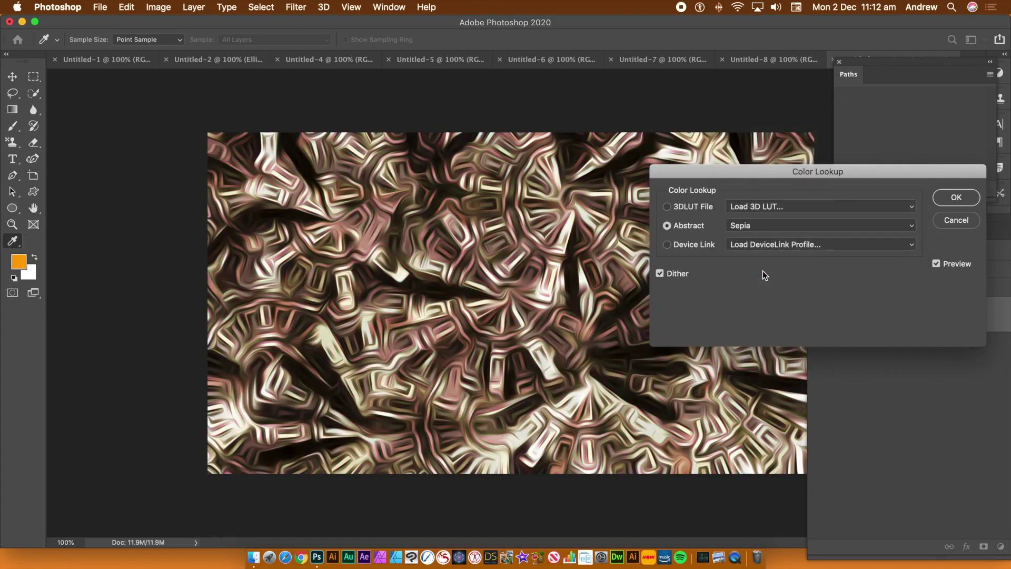
{"action": "left_click", "coordinate": [956, 198]}
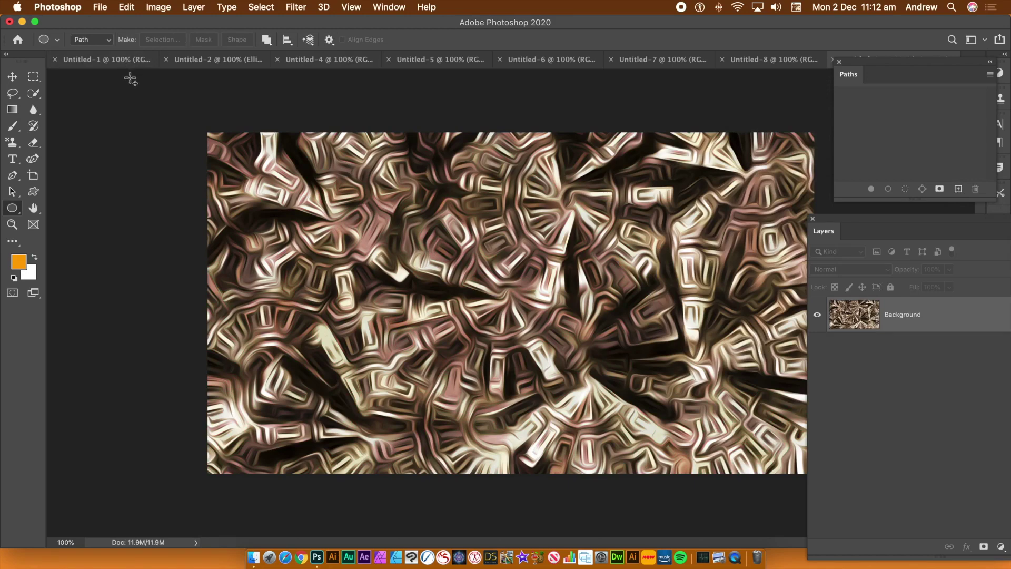
{"action": "left_click", "coordinate": [129, 9]}
Undo the Sepia Color Lookup, dismiss the Edit menu, and end the recording.
{"action": "left_click", "coordinate": [129, 21]}
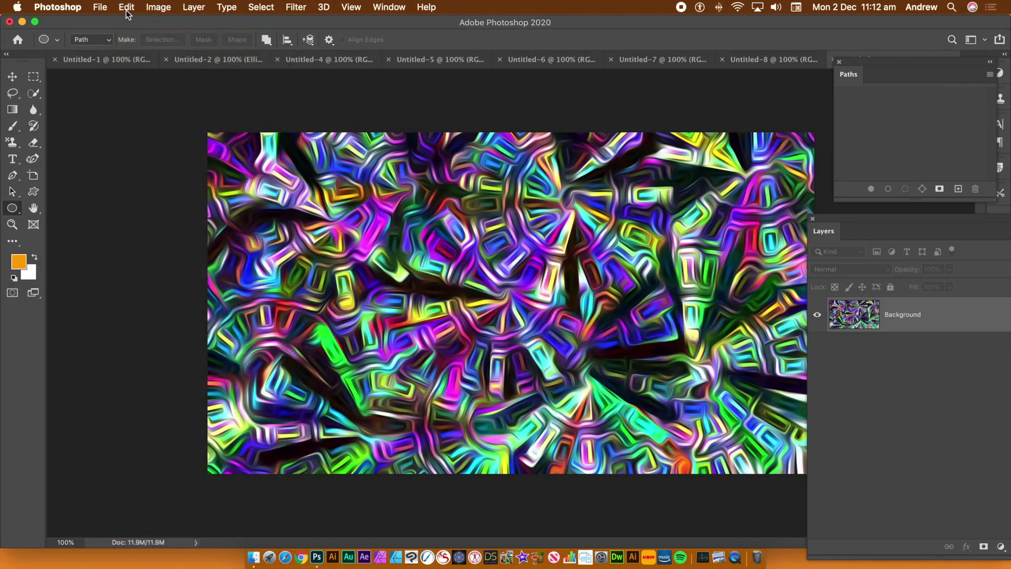
{"action": "left_click", "coordinate": [126, 9]}
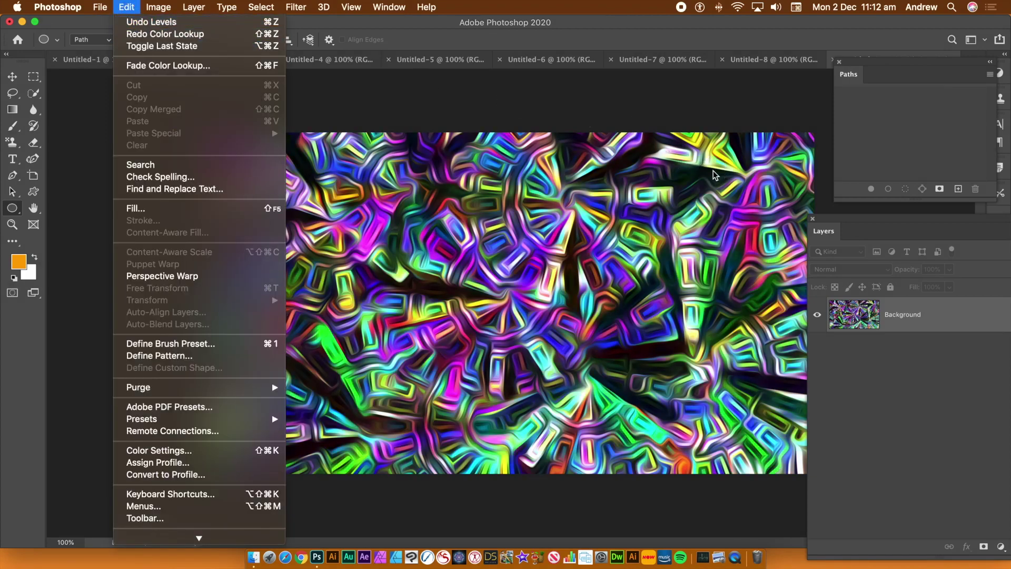
{"action": "left_click", "coordinate": [708, 158]}
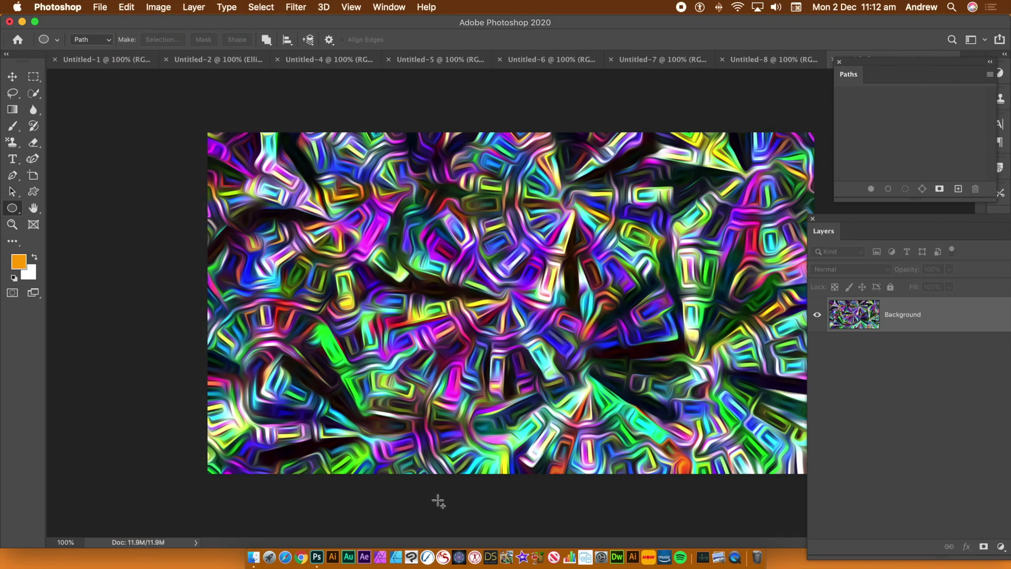
{"action": "left_click", "coordinate": [682, 8]}
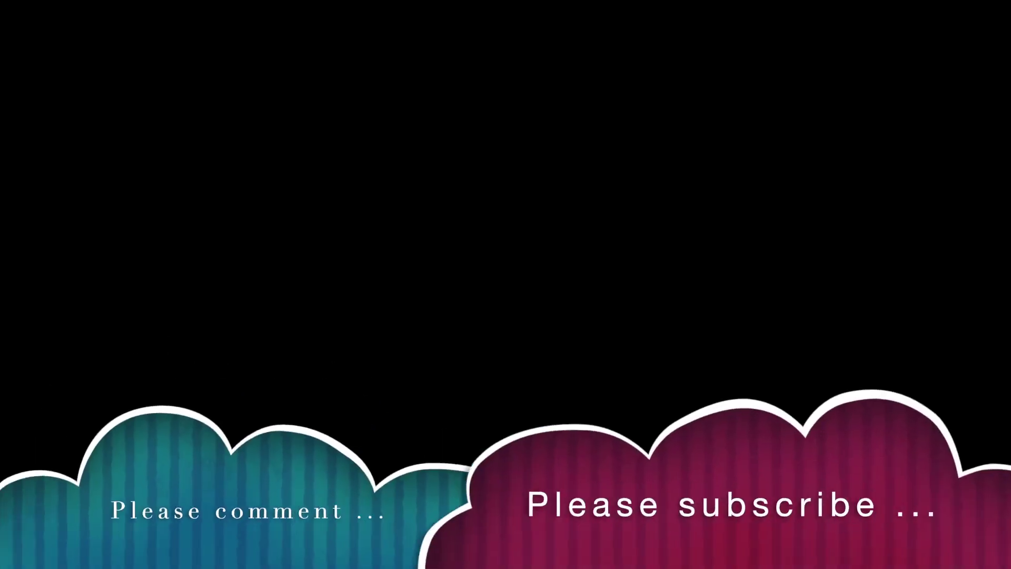